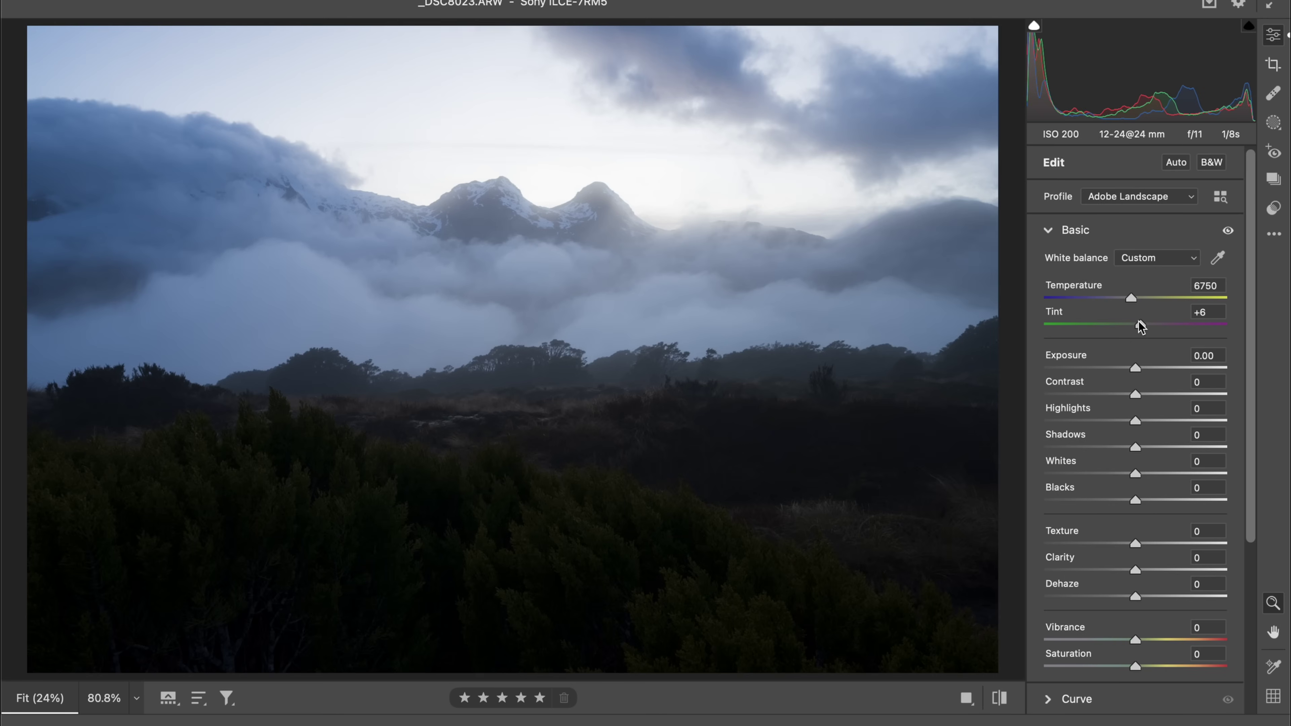
Set the photo's Tint to +8 and raise its Exposure to +0.65.
drag(1138, 322, 1141, 323)
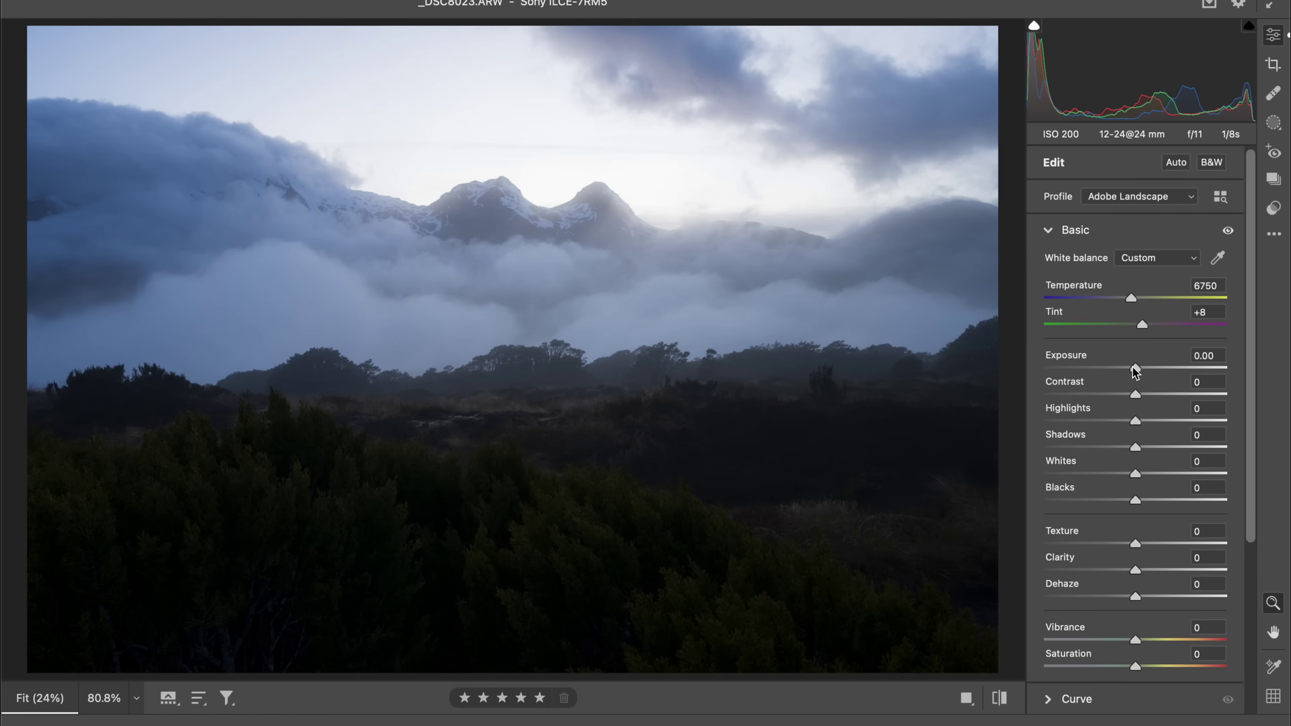
drag(1132, 368, 1134, 370)
drag(1137, 368, 1147, 366)
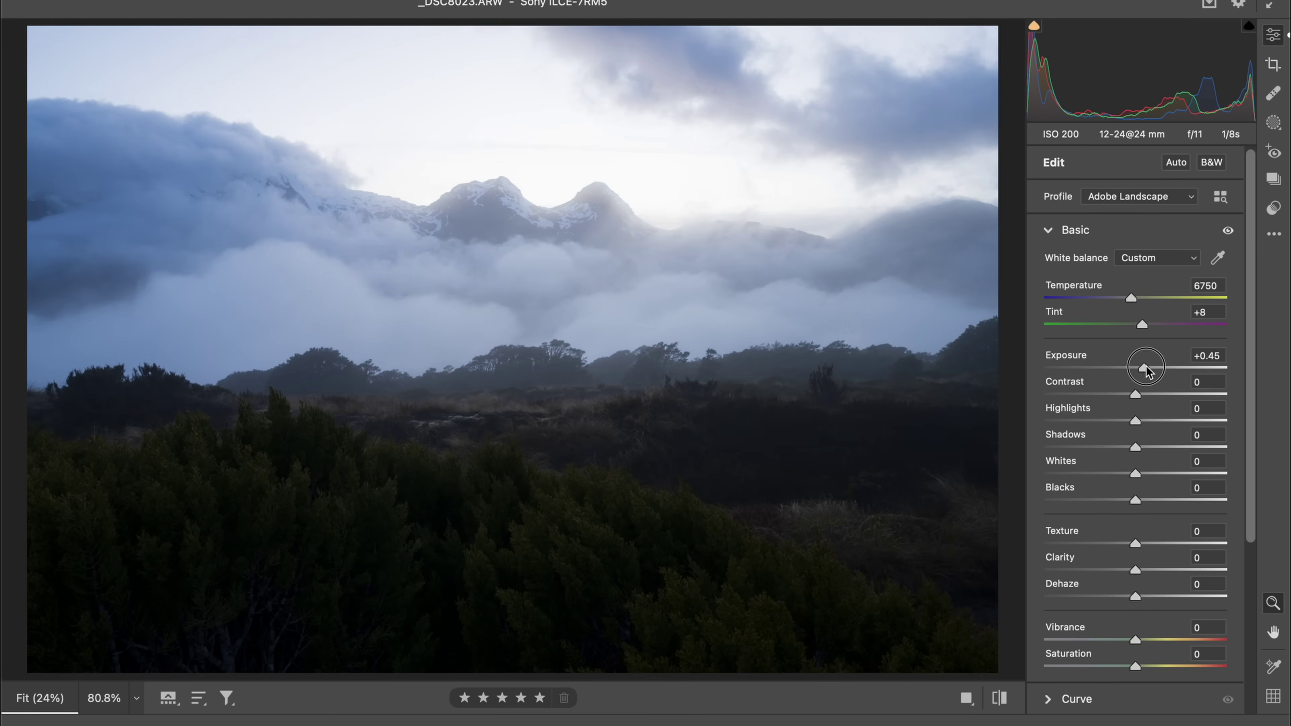
drag(1147, 366, 1149, 367)
drag(1149, 367, 1149, 367)
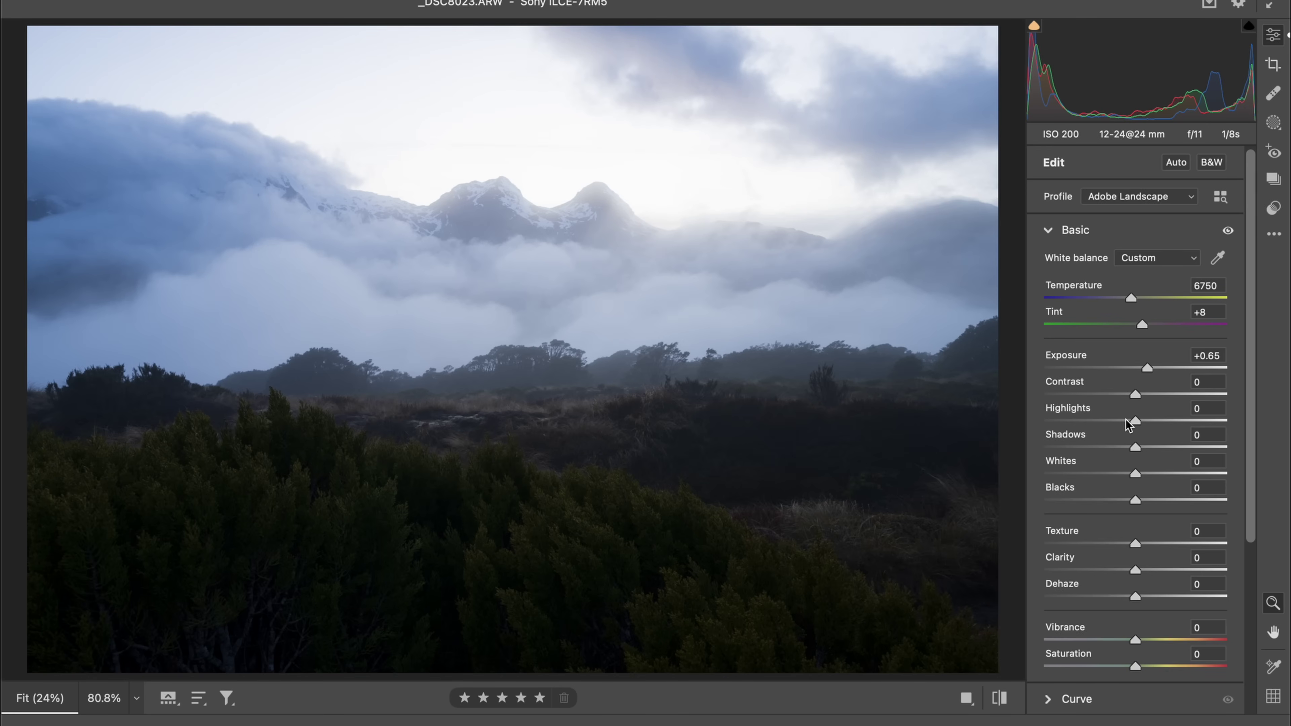
drag(1133, 422, 1108, 434)
click(728, 536)
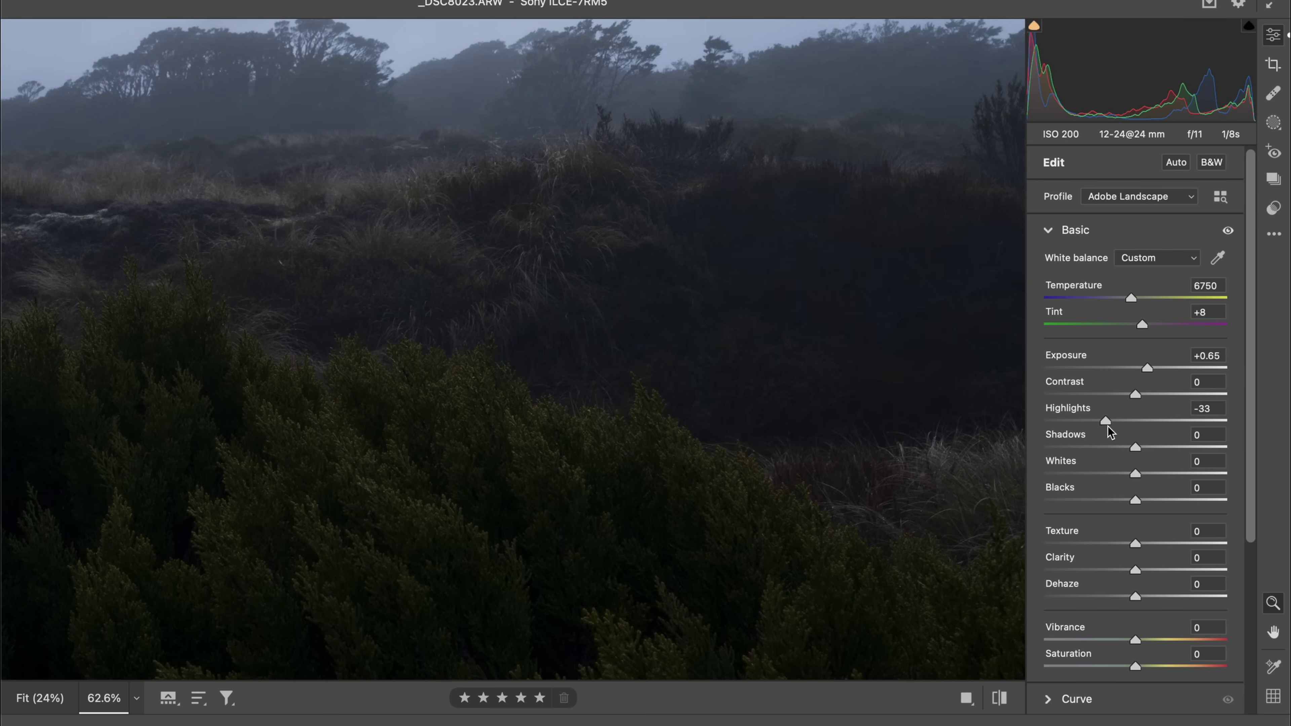
double_click(1107, 420)
scroll(726, 521, up, 3)
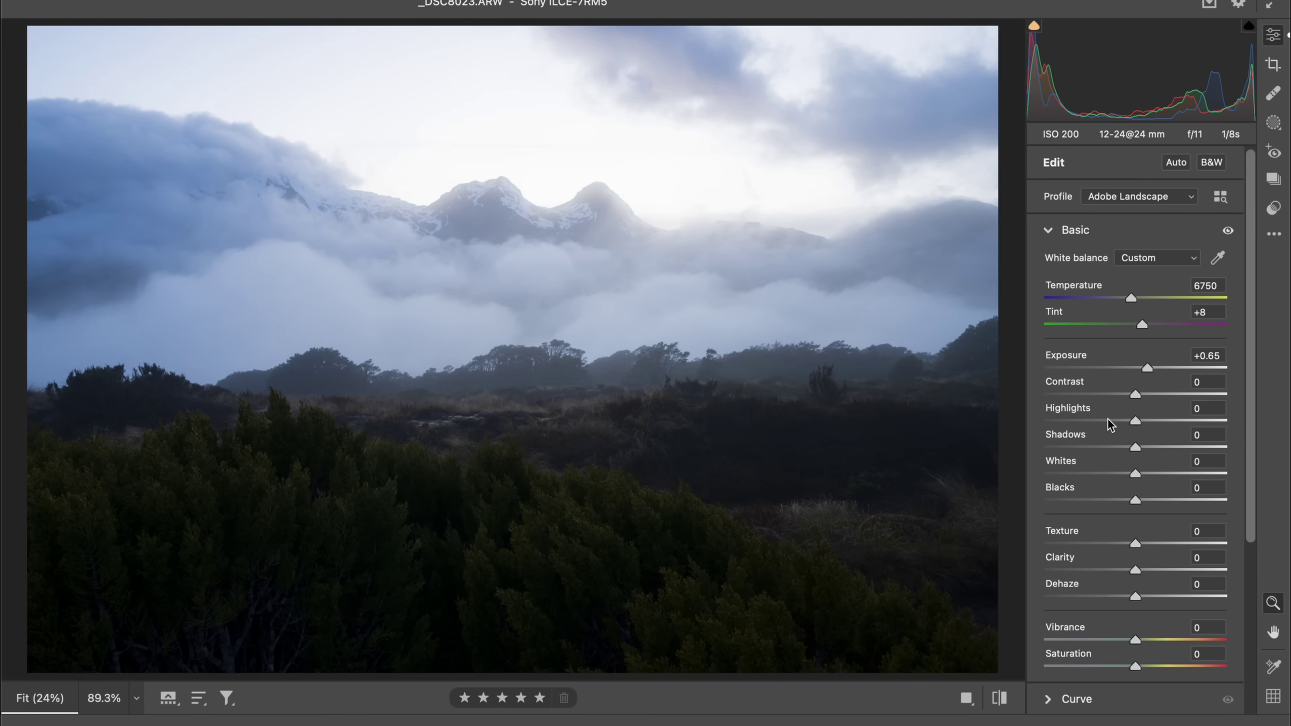
Lower the photo's Highlights to -20 and lift its Shadows to +40.
drag(1110, 423, 1118, 420)
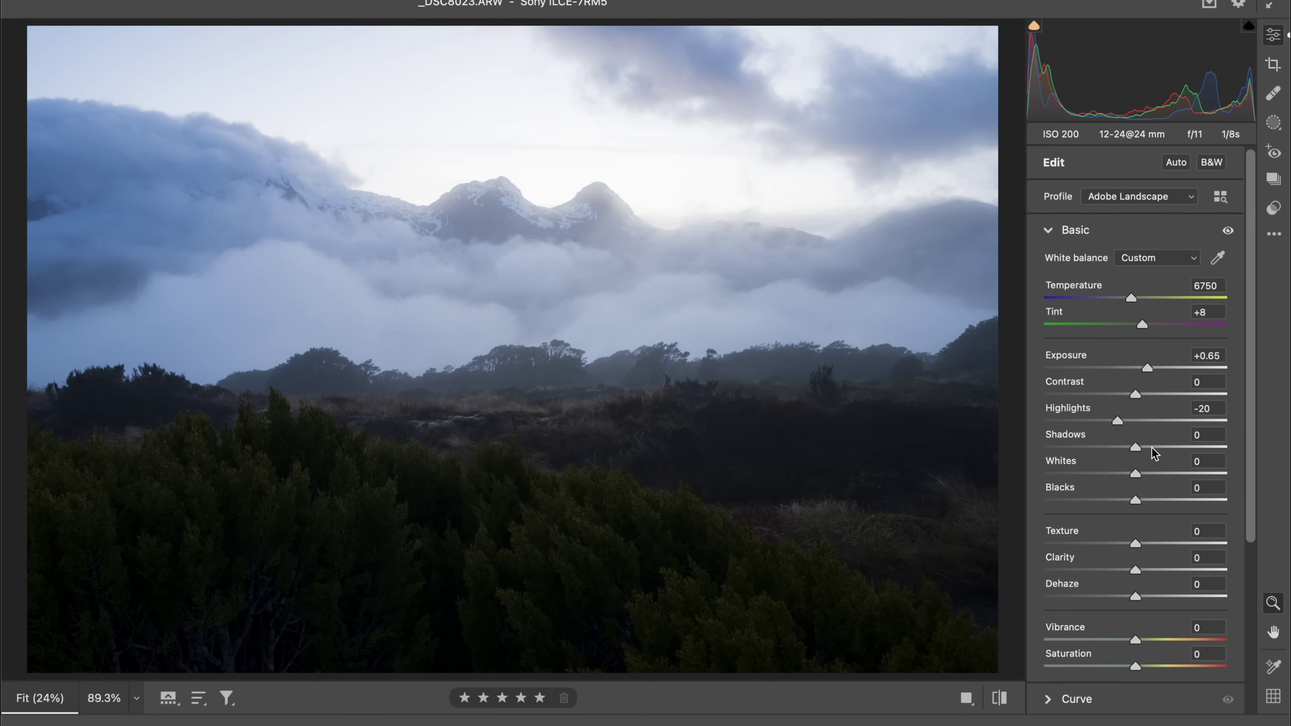
drag(1152, 448, 1174, 452)
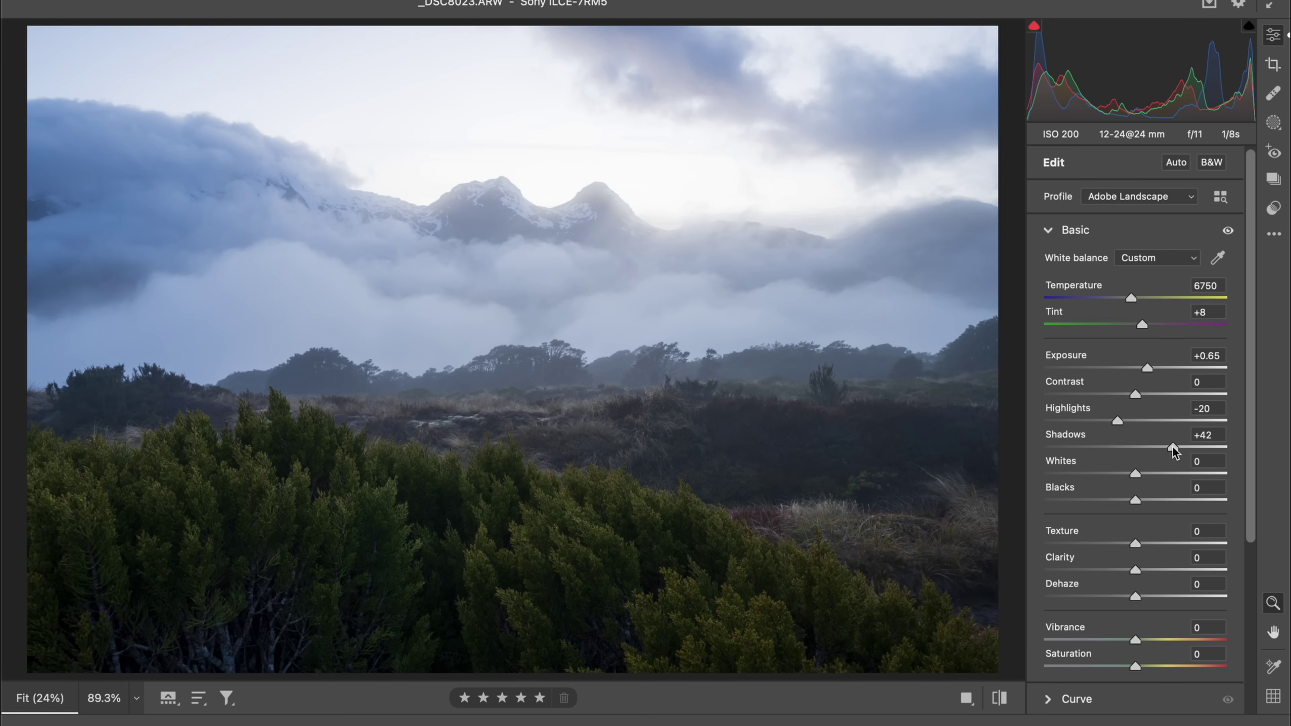
drag(1172, 448, 1172, 450)
Set Vibrance to +20 and Saturation to +5, and collapse the Basic adjustments.
scroll(1141, 495, down, 5)
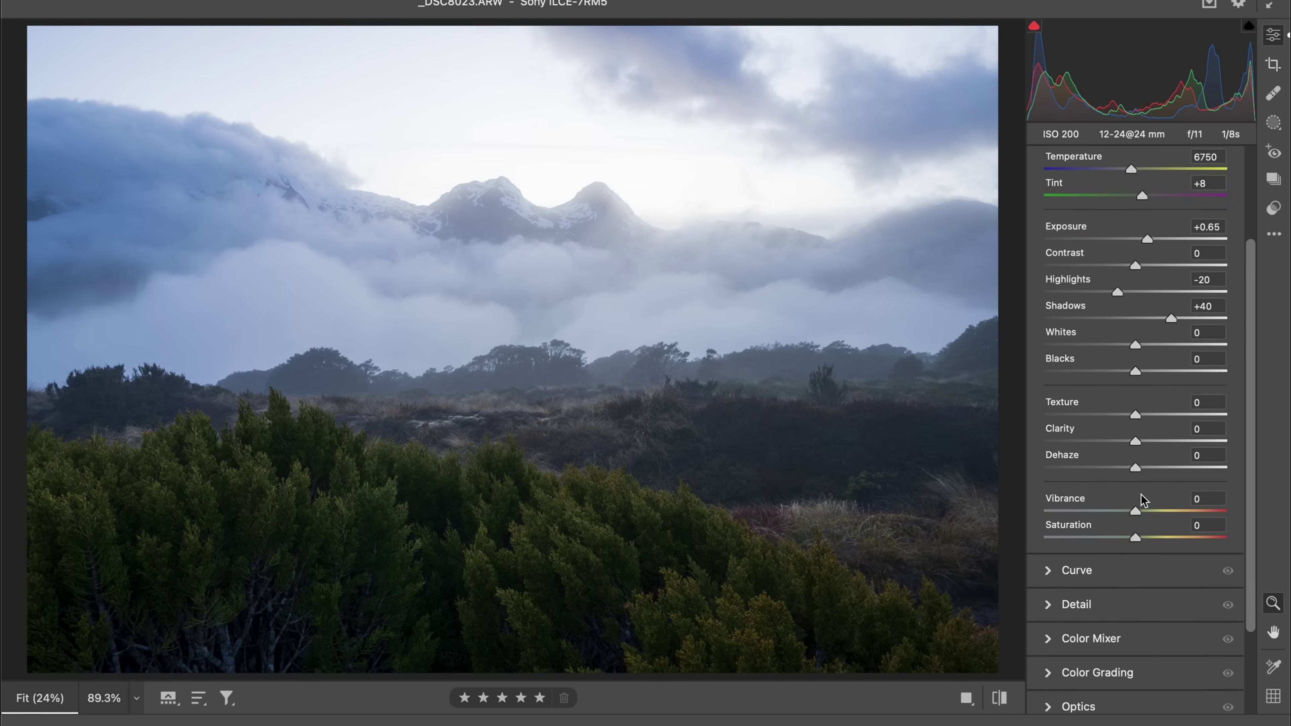
mouse_move(1144, 487)
mouse_down()
mouse_move(1111, 493)
mouse_move(1154, 493)
mouse_up()
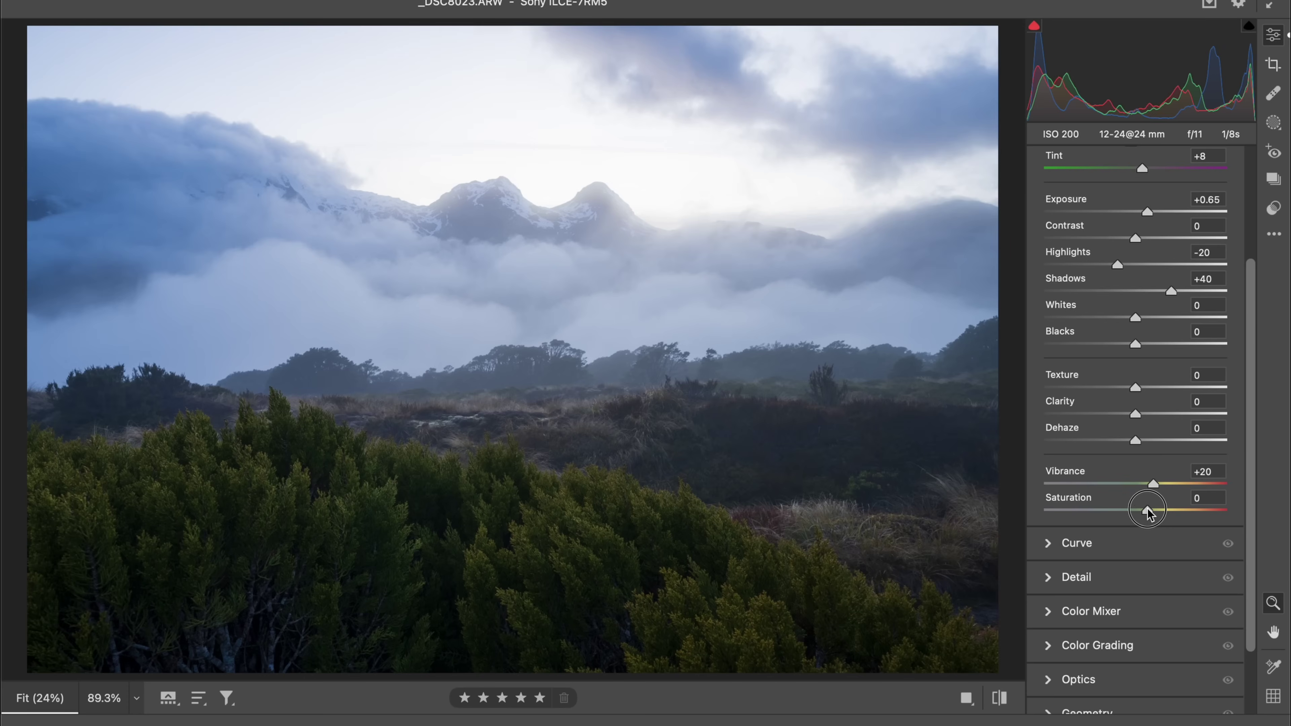
drag(1135, 511, 1141, 511)
scroll(1072, 249, up, 5)
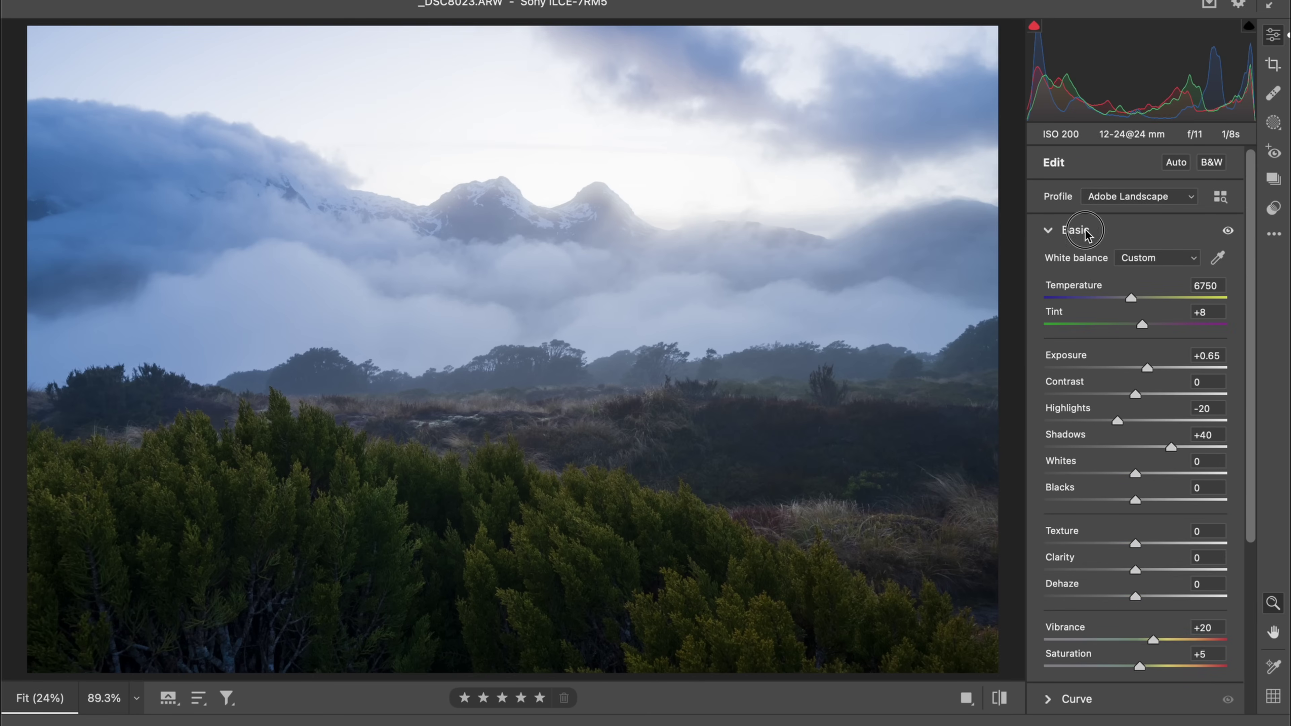
click(1085, 233)
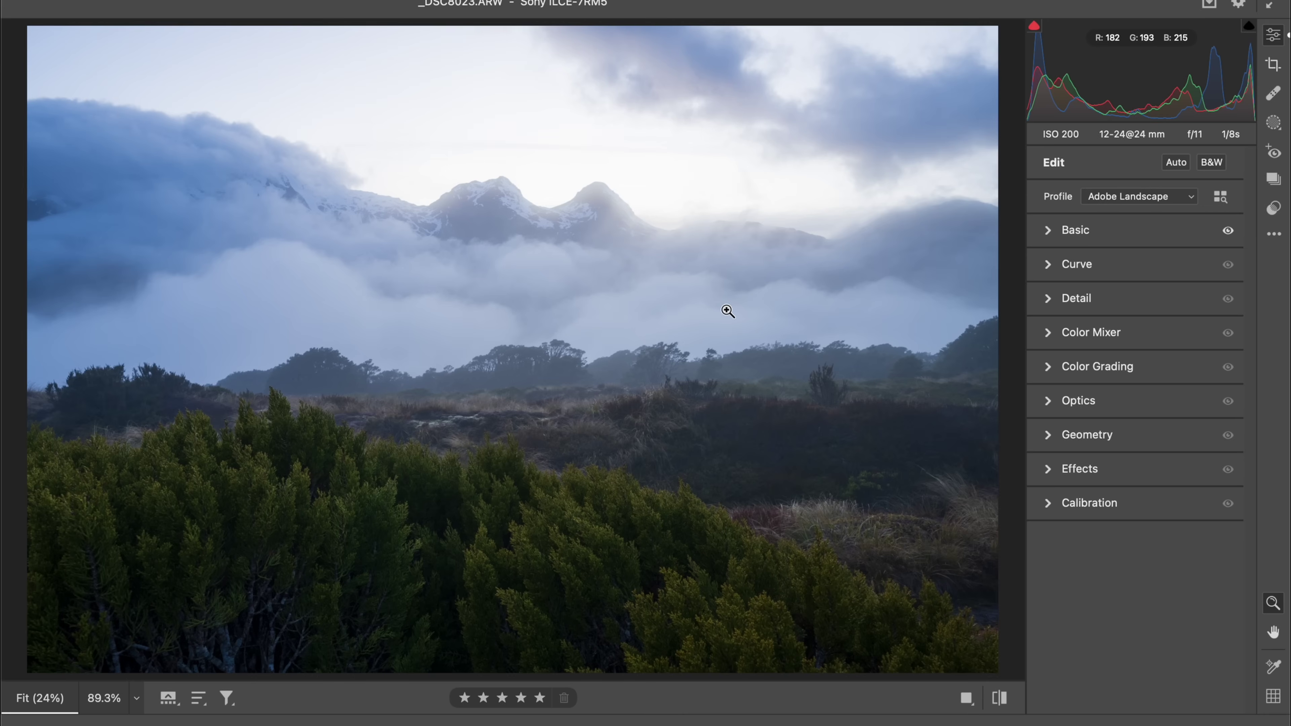
Start a new brush mask with the brush at size 31 and feather 100.
click(1273, 125)
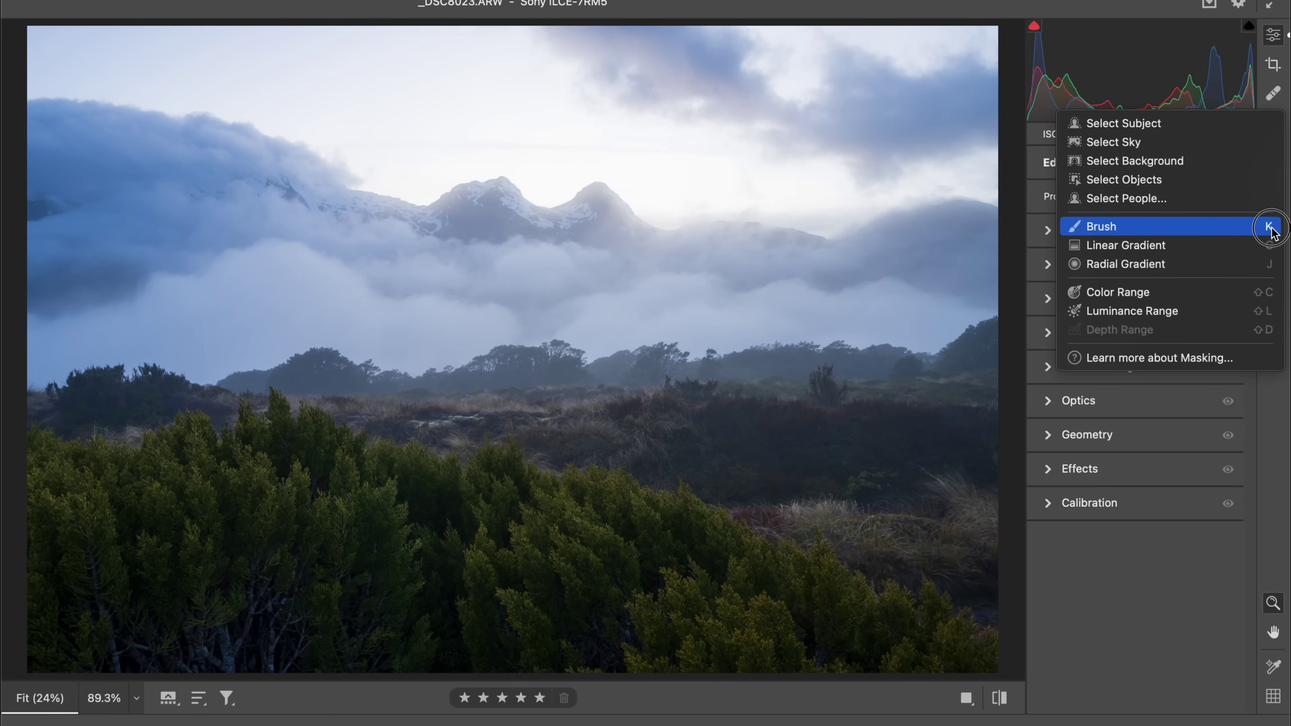
click(1247, 229)
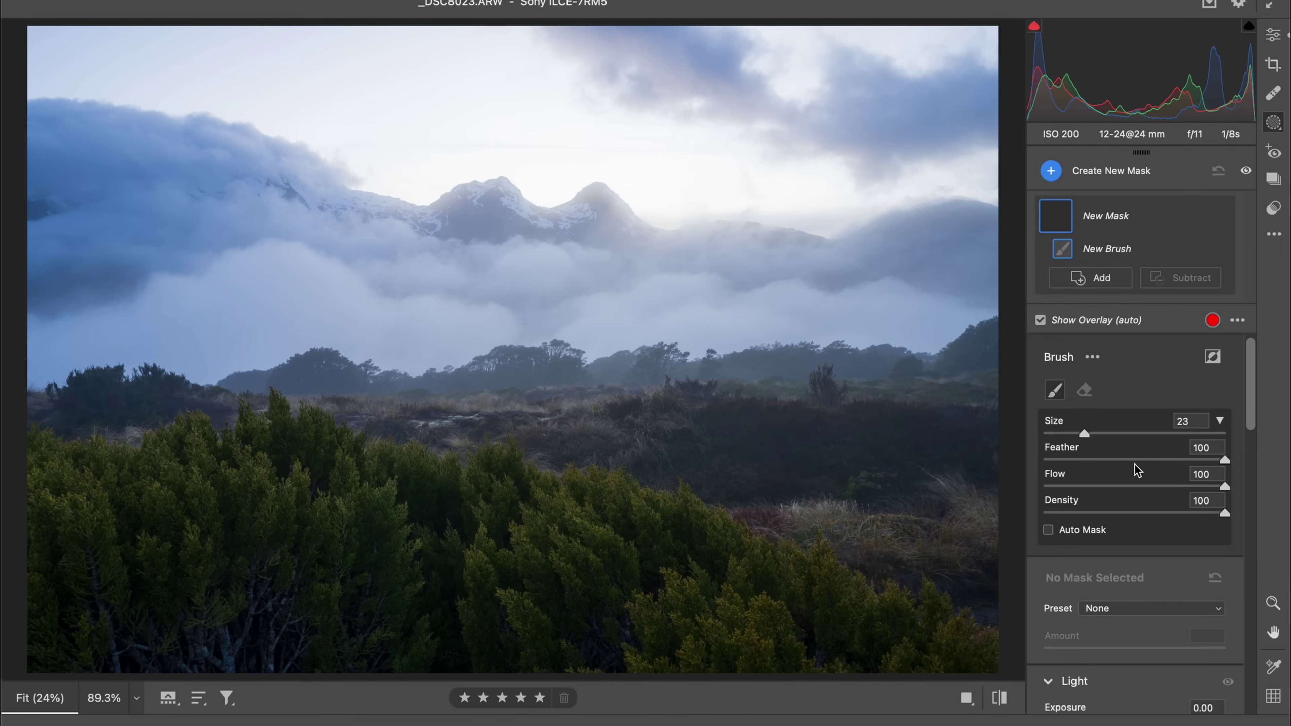
mouse_move(1147, 461)
mouse_down()
mouse_move(1091, 460)
mouse_move(1226, 460)
mouse_up()
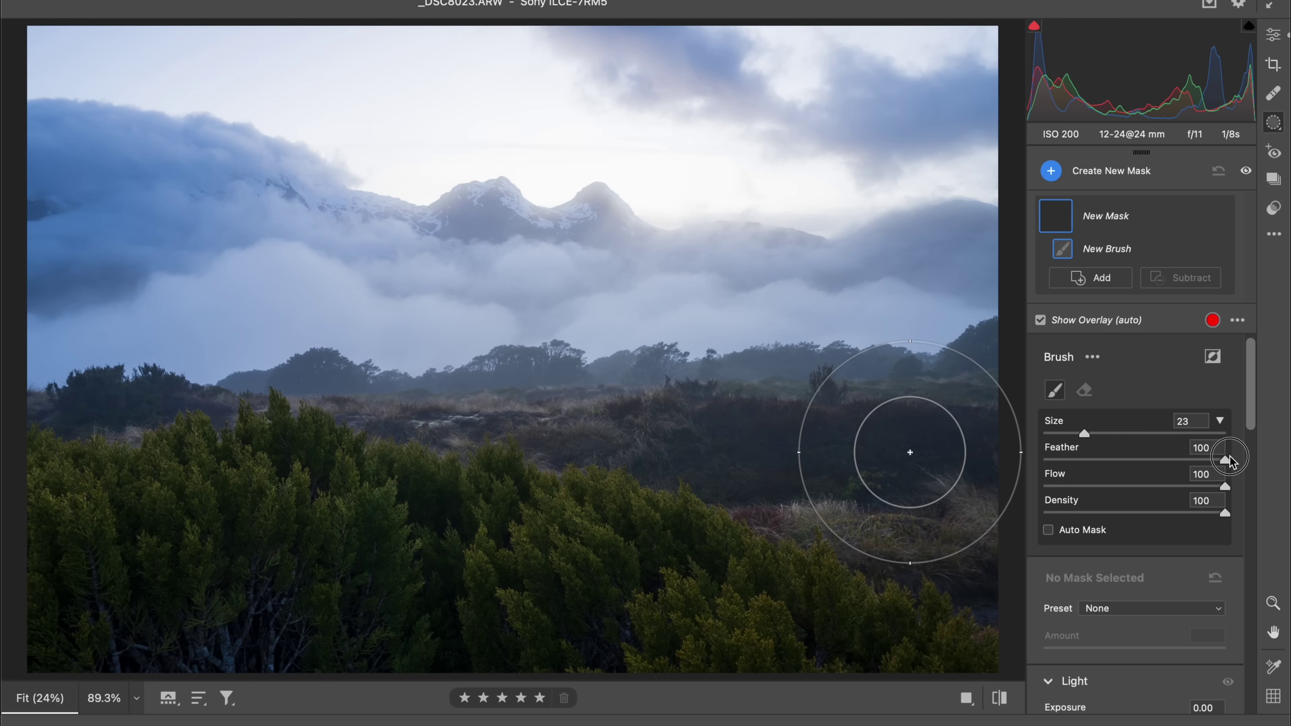
key(bracketright)
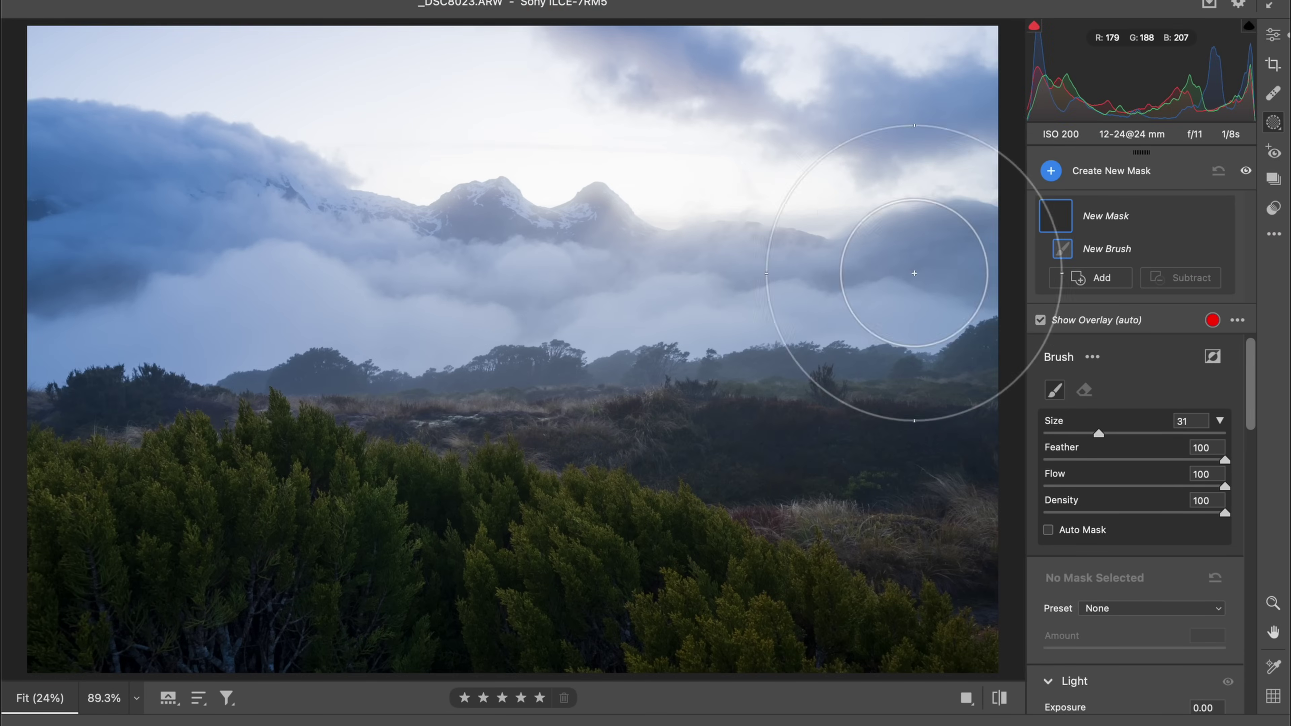
Set the new brush mask's Exposure to -0.70 and Highlights to -17.
scroll(1047, 497, down, 2)
scroll(1137, 589, down, 5)
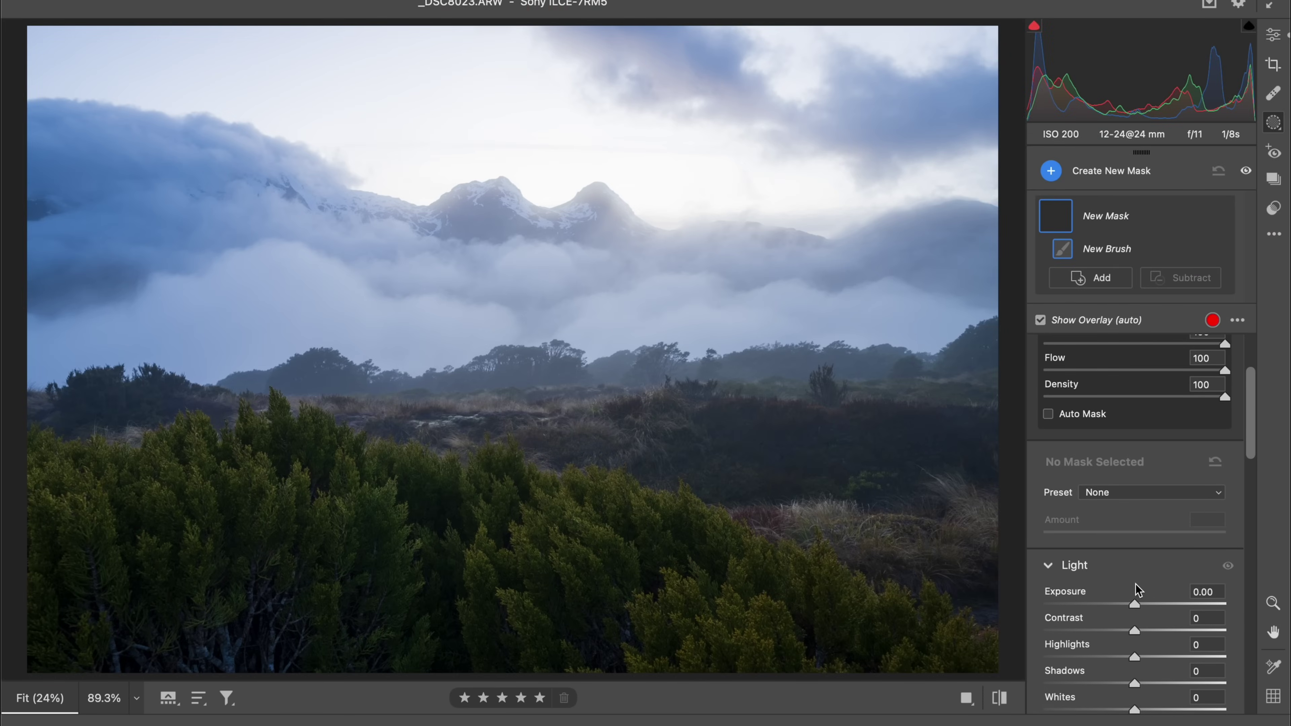
drag(1126, 574, 1120, 582)
drag(1123, 629, 1120, 622)
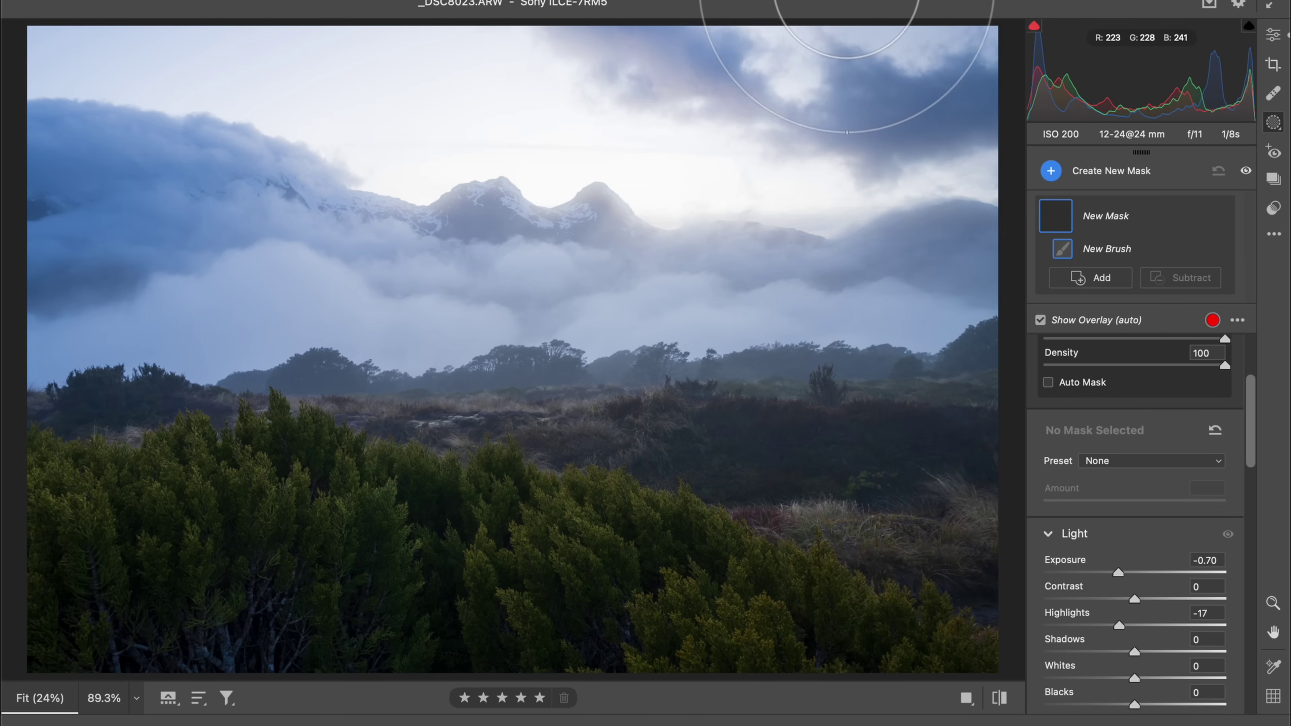
Paint the mask along the upper sky and refine it to Exposure -0.75 and Highlights -44.
click(691, 5)
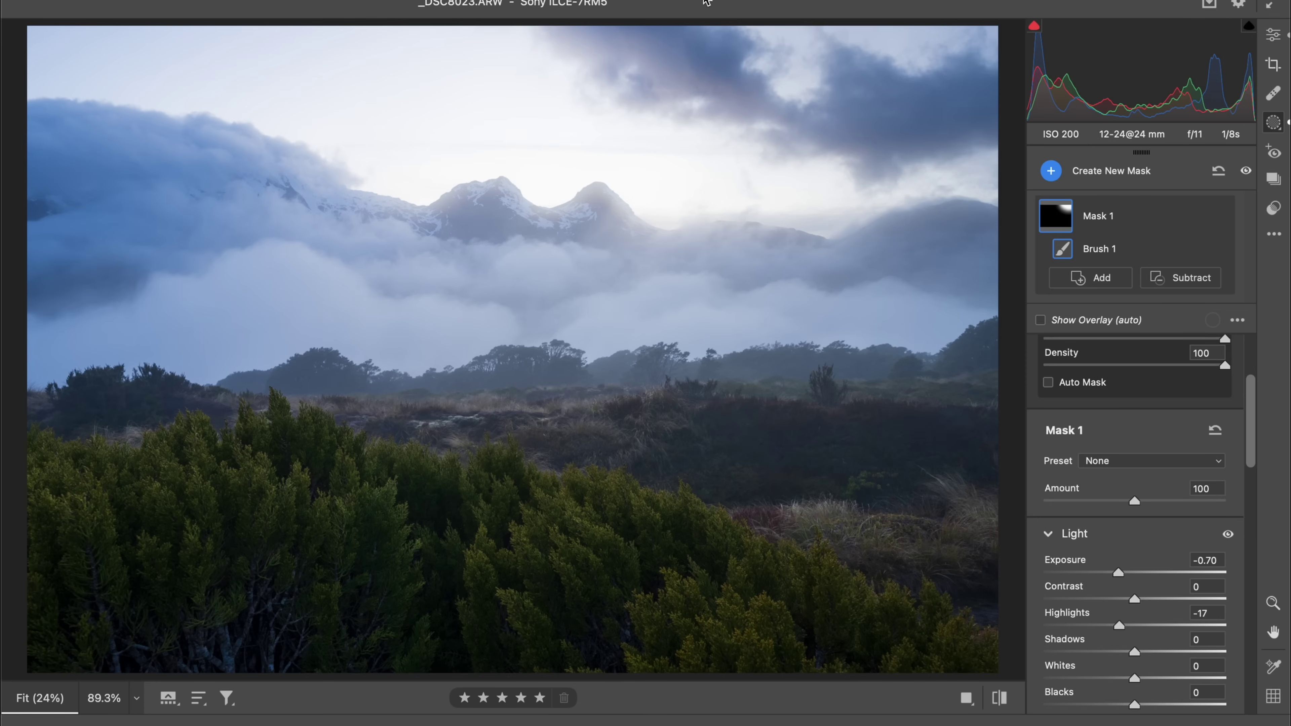
drag(539, 5, 193, 6)
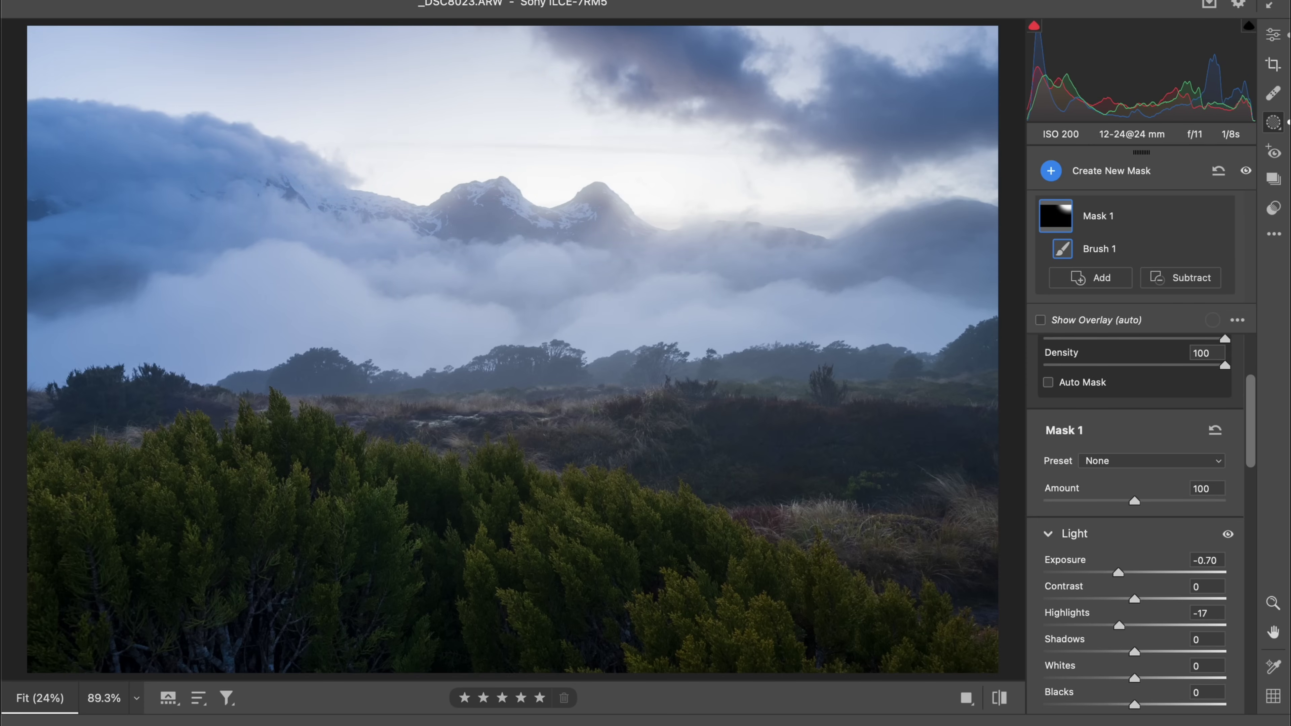
alt+click(152, 23)
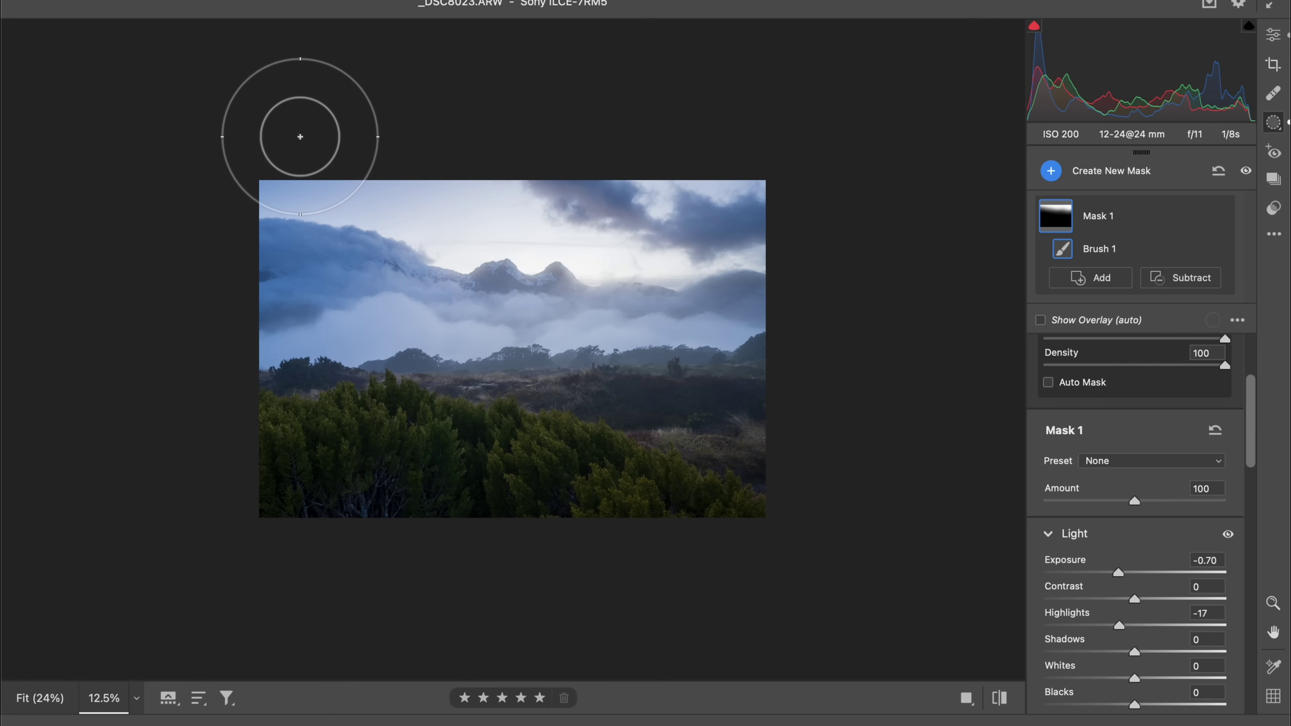
mouse_move(1095, 627)
mouse_down()
mouse_move(1106, 626)
mouse_move(1095, 627)
mouse_up()
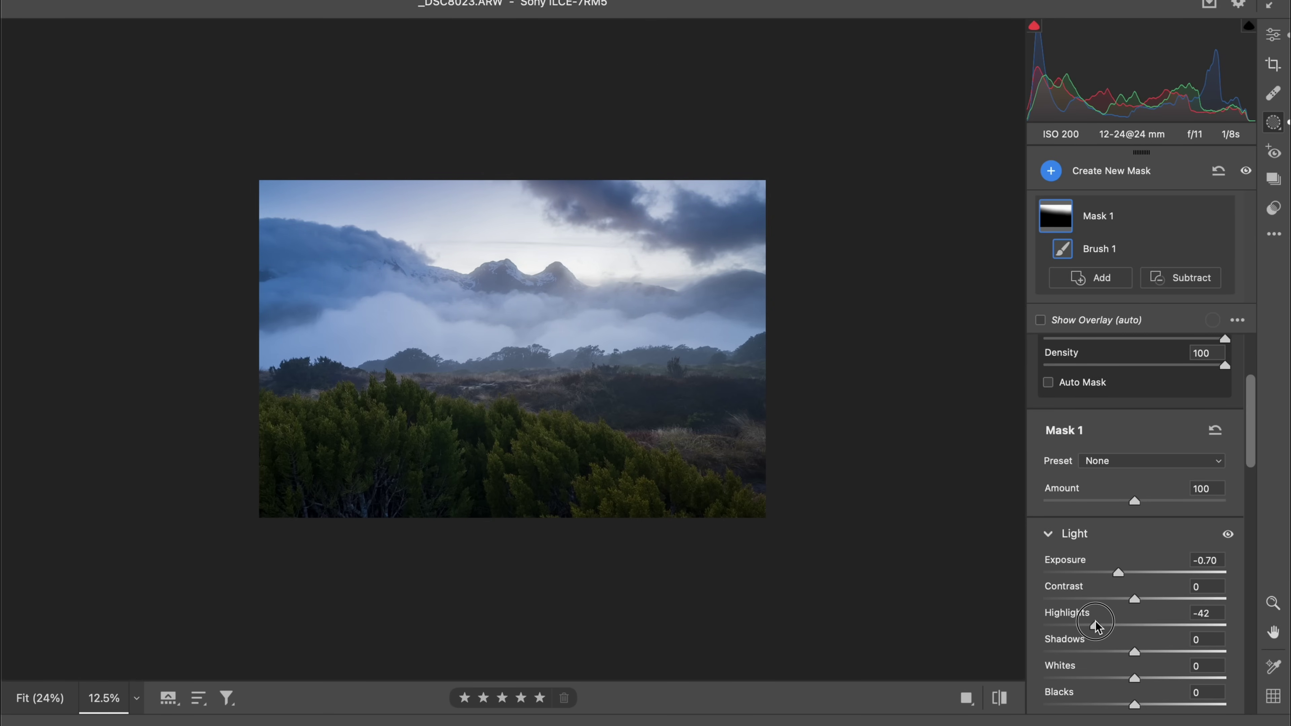
drag(1120, 577, 1119, 577)
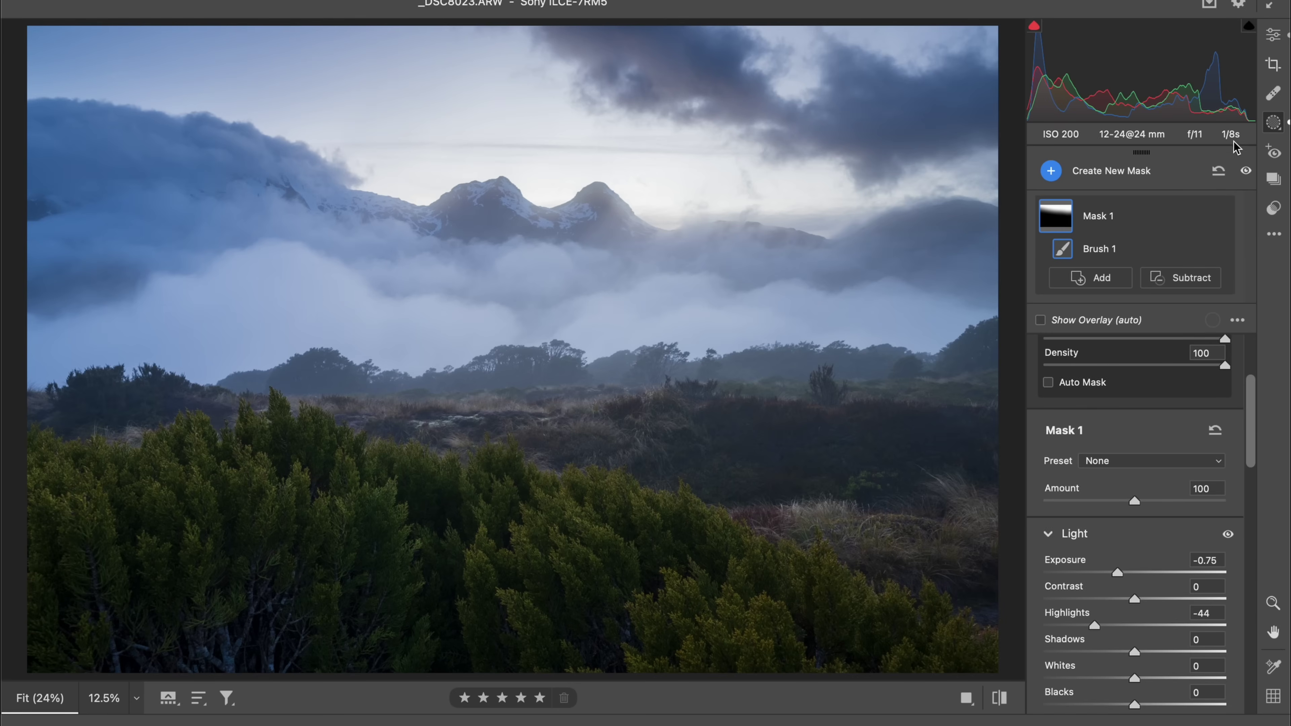
Start a second brush mask with brush size 25 and set its Whites to +50.
click(1274, 122)
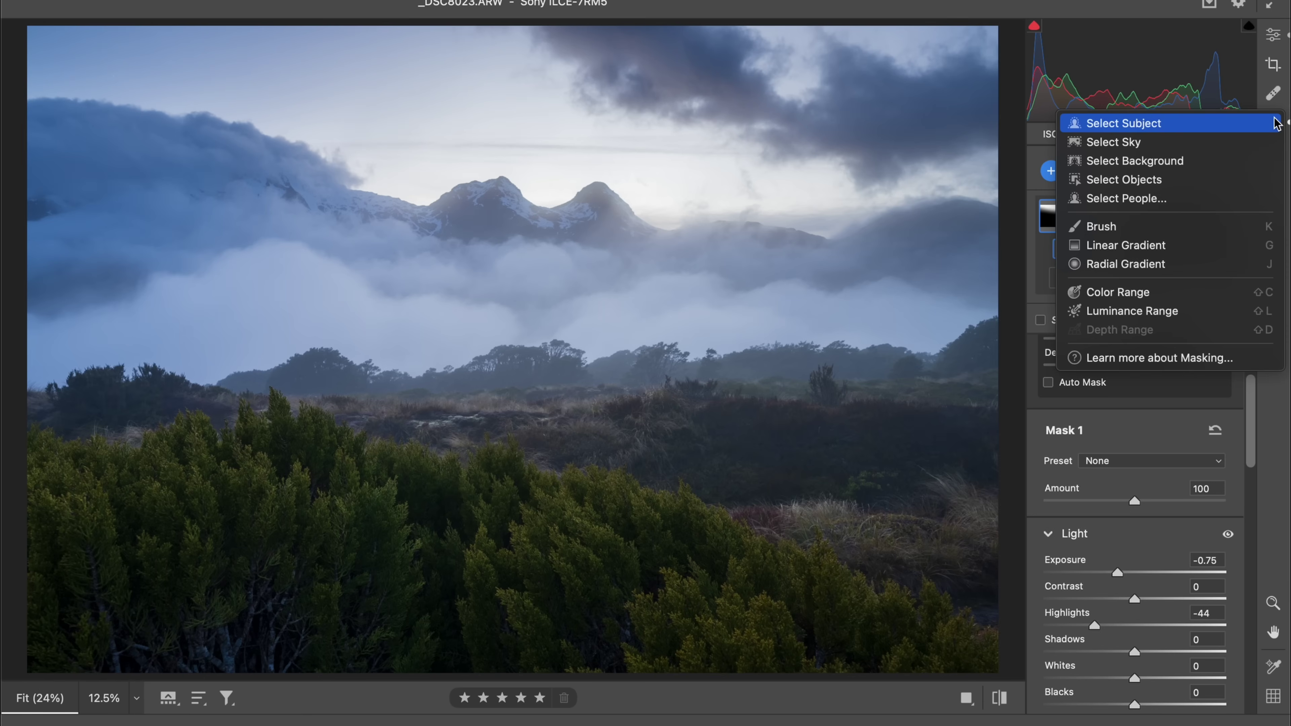
click(1229, 143)
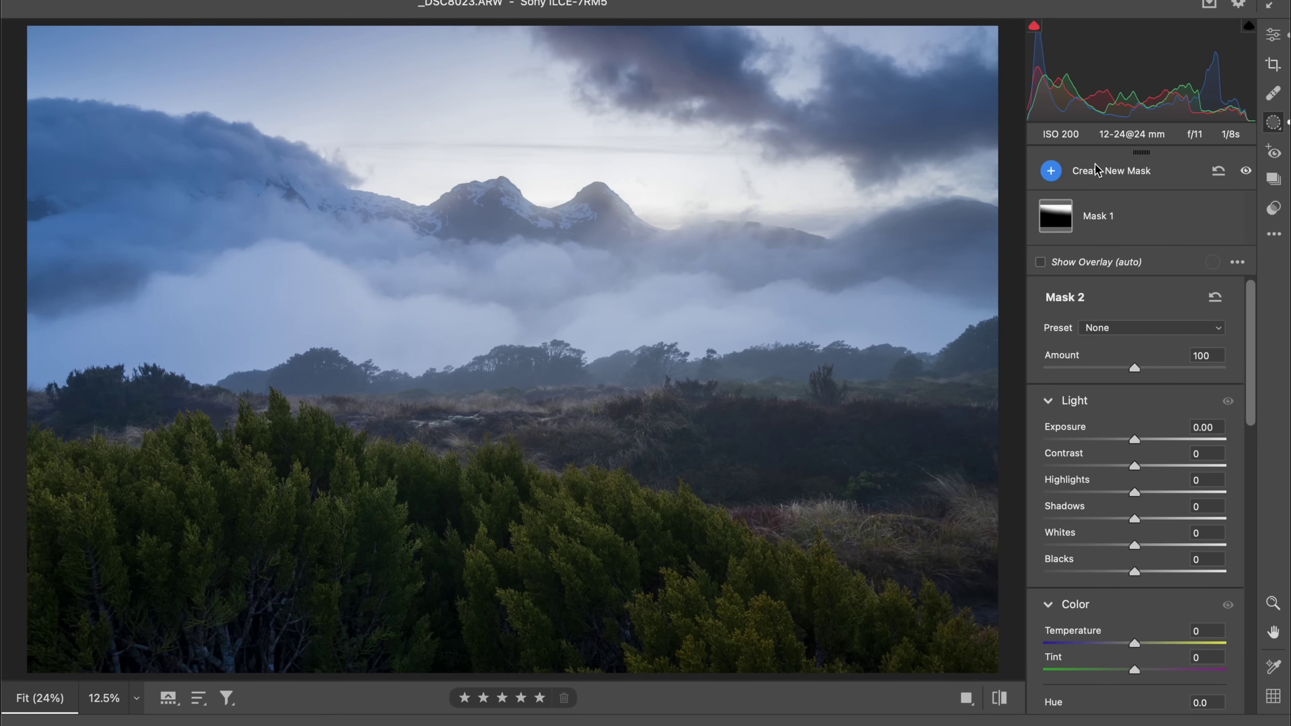
click(1277, 125)
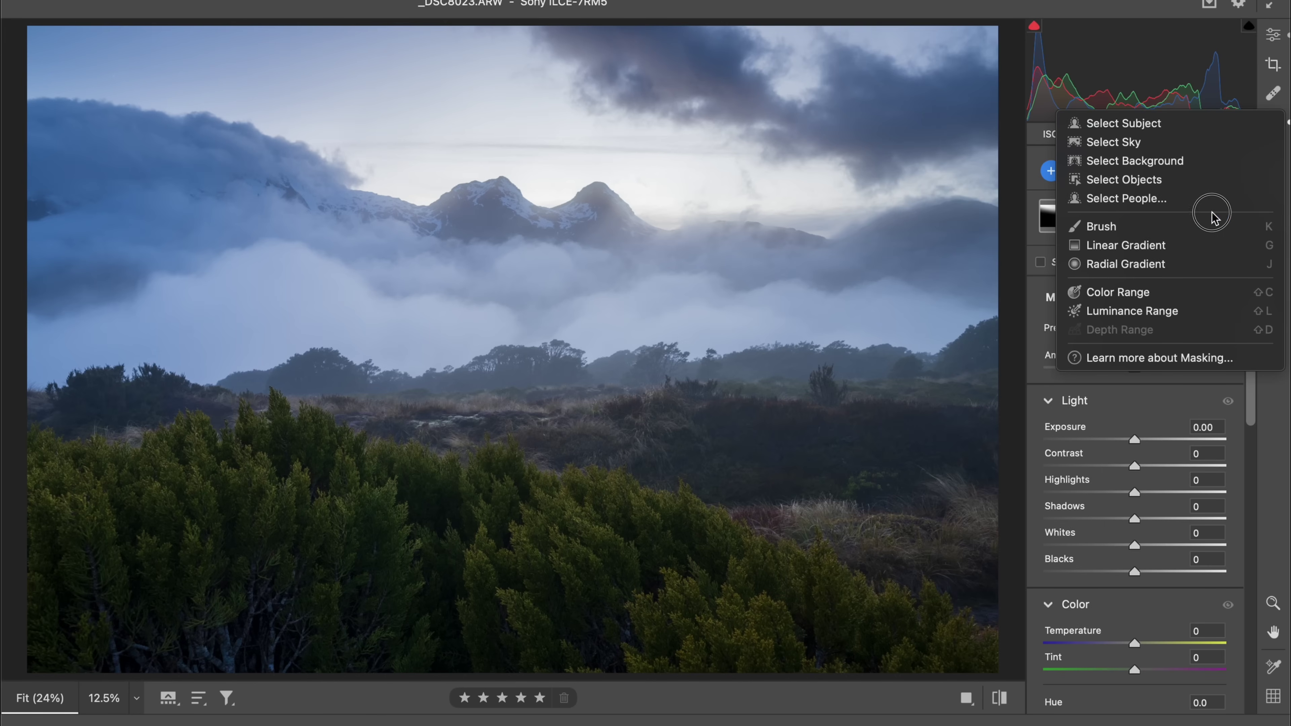
click(1211, 227)
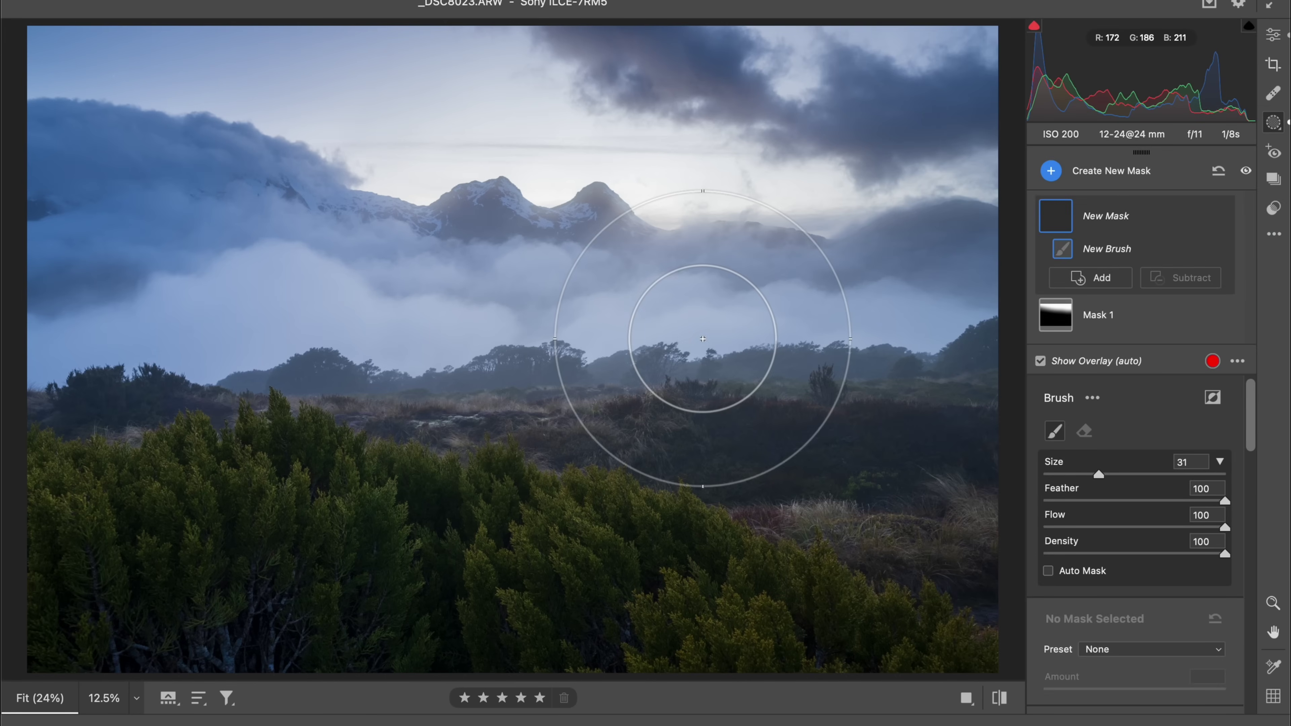
drag(694, 390, 686, 391)
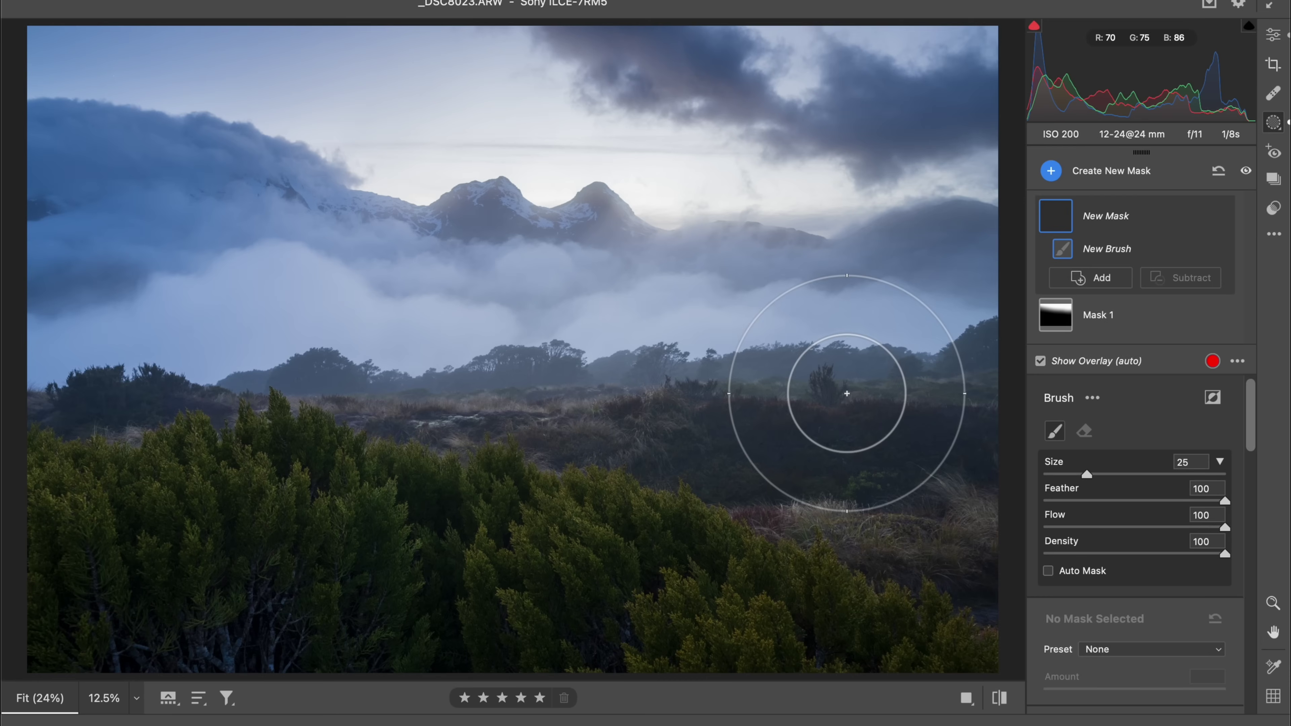
scroll(1119, 529, down, 6)
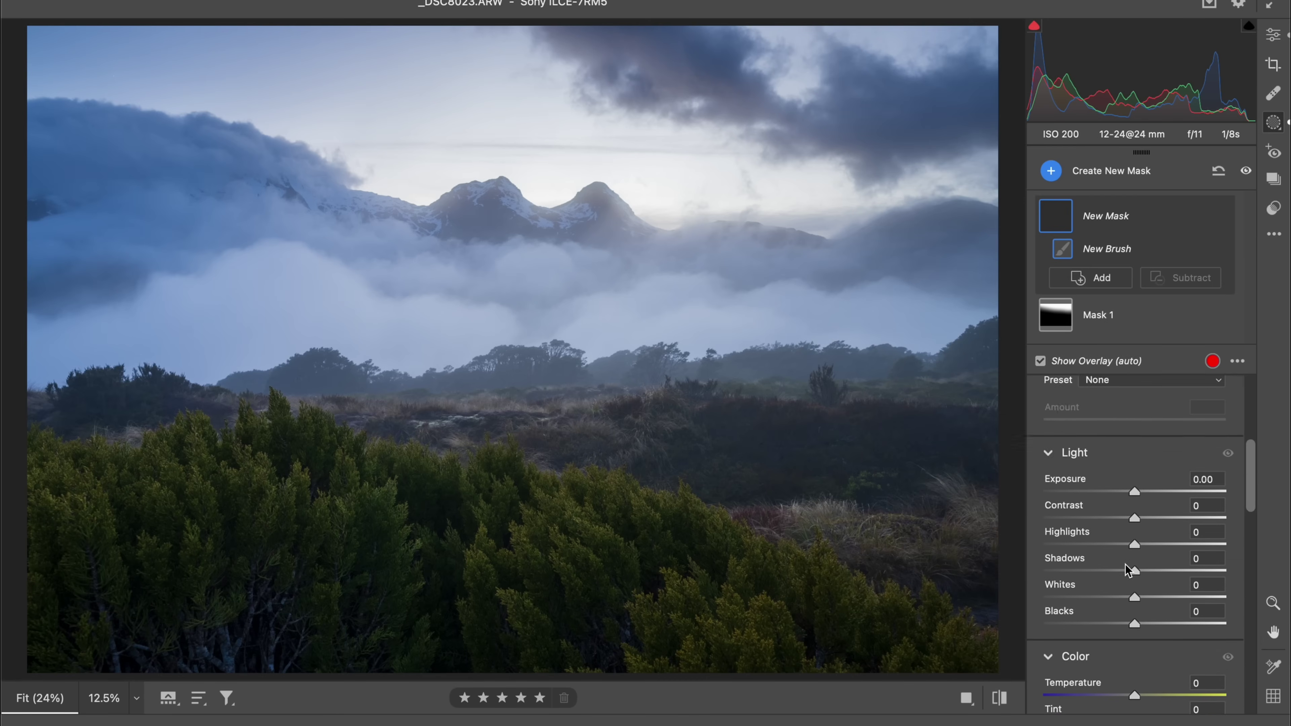
drag(1177, 531, 1180, 531)
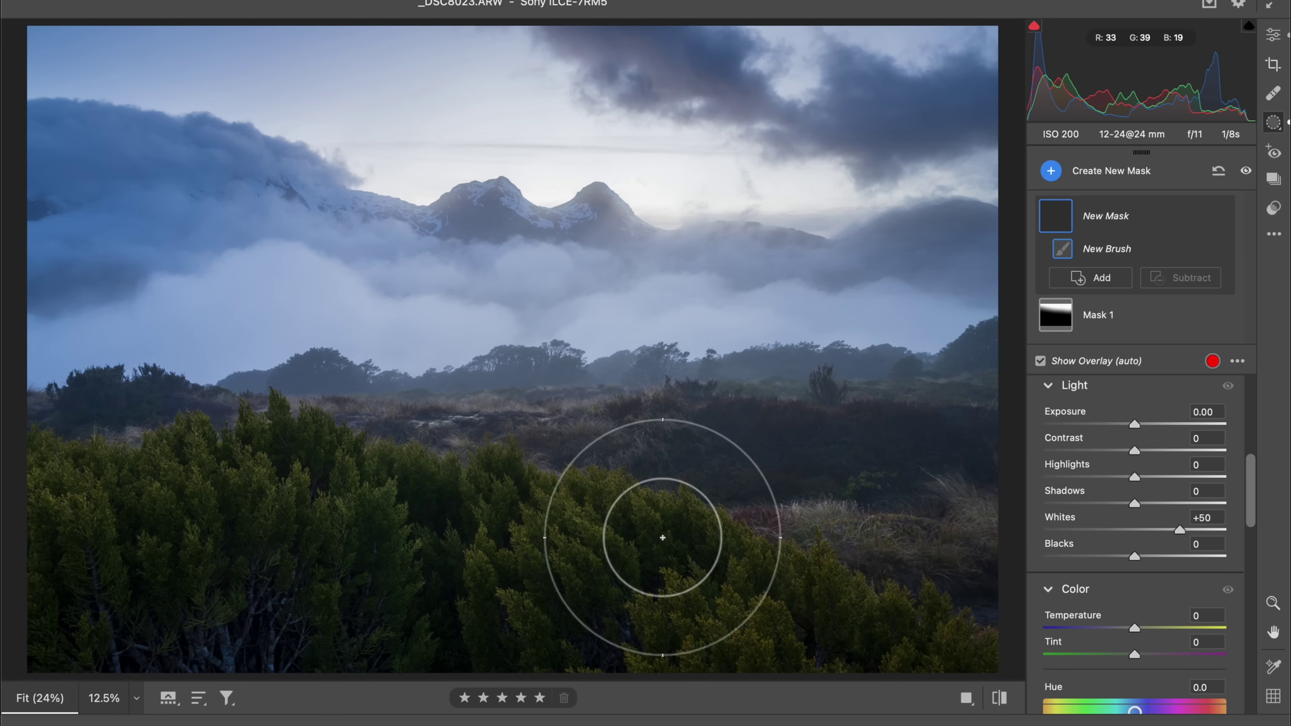
Paint the second mask over the foreground bushes, middle ground and low clouds, and reduce its Whites to +38.
drag(607, 544, 562, 541)
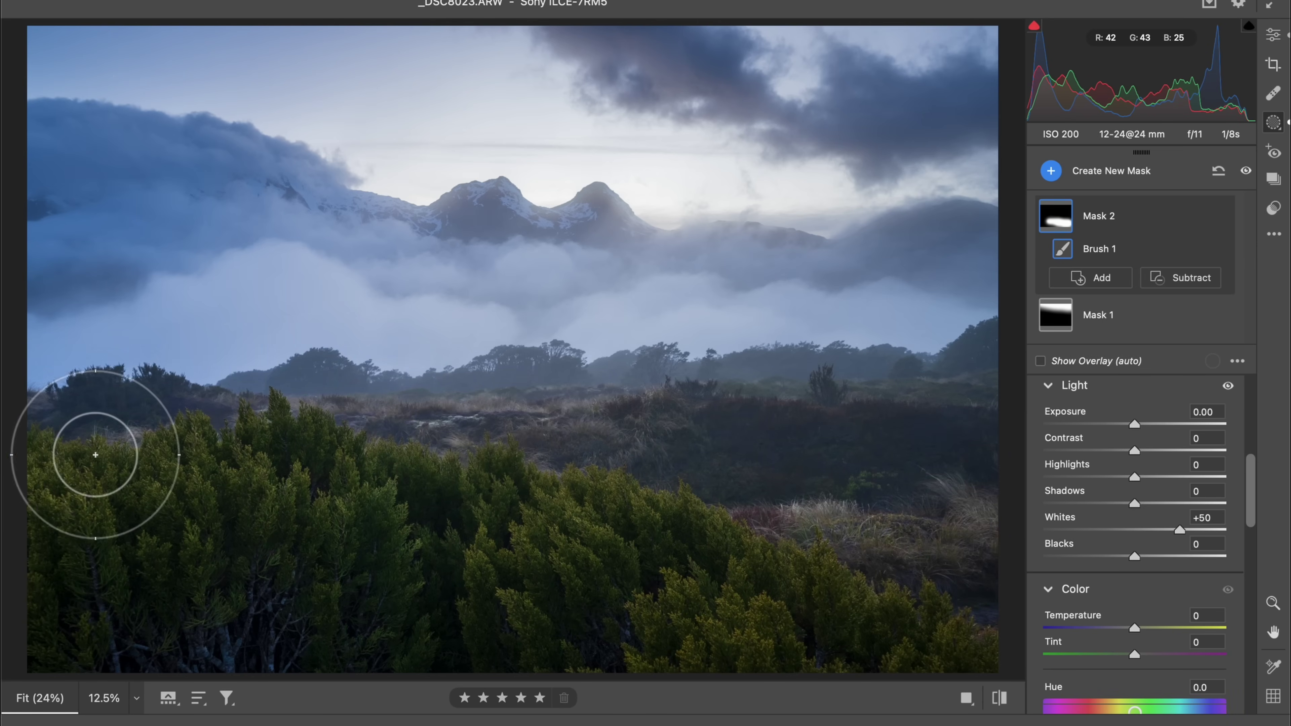
drag(303, 426, 711, 424)
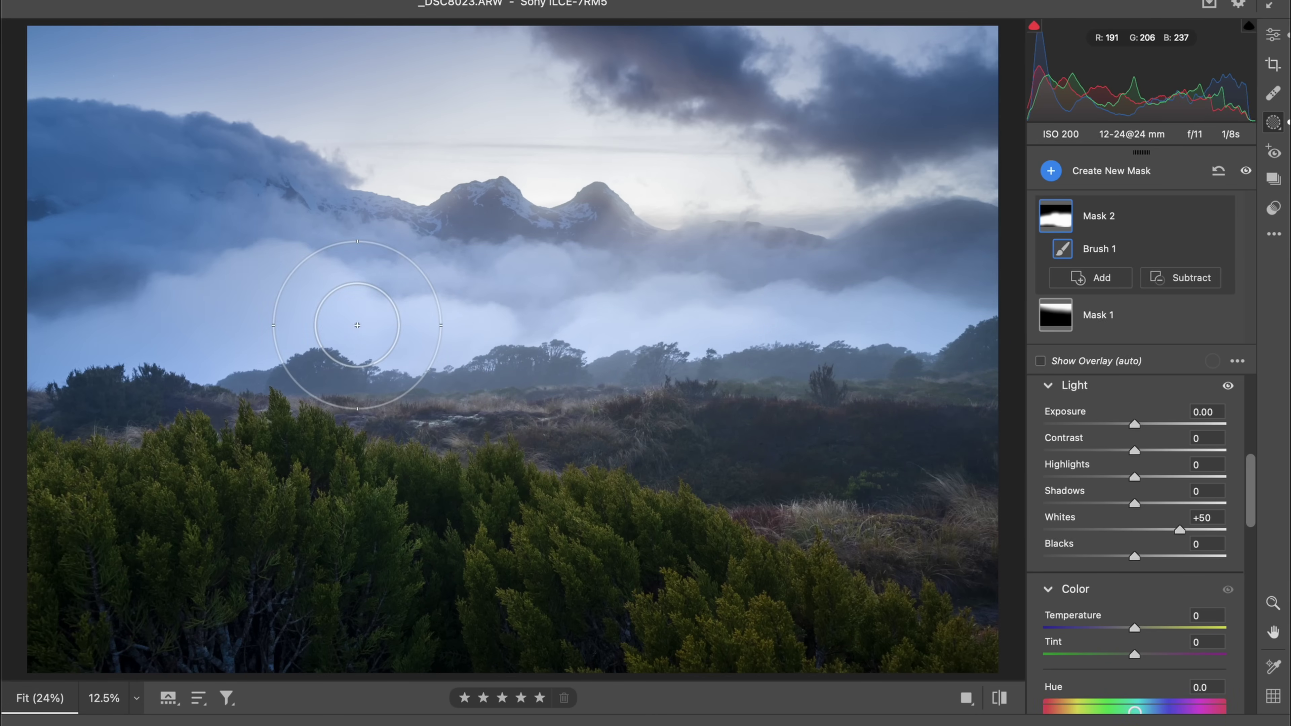
drag(282, 321, 46, 266)
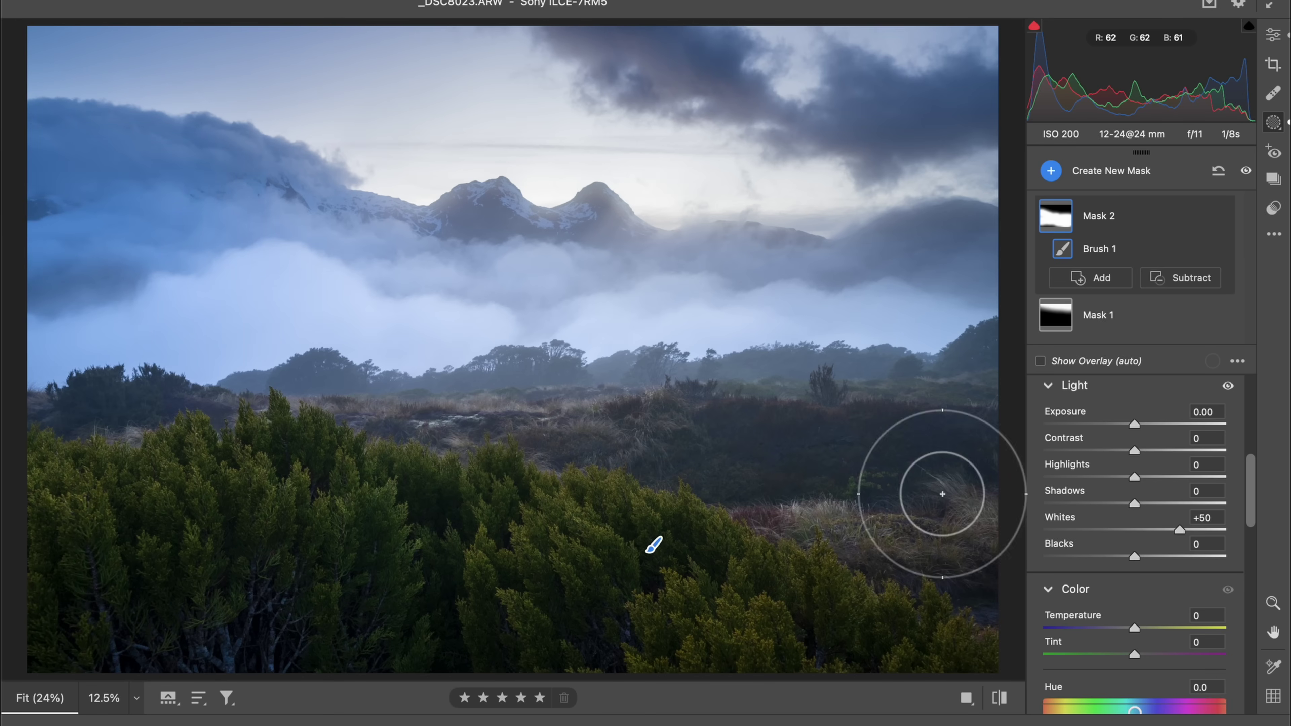
mouse_move(1177, 531)
mouse_down()
mouse_move(1124, 529)
mouse_move(1164, 527)
mouse_up()
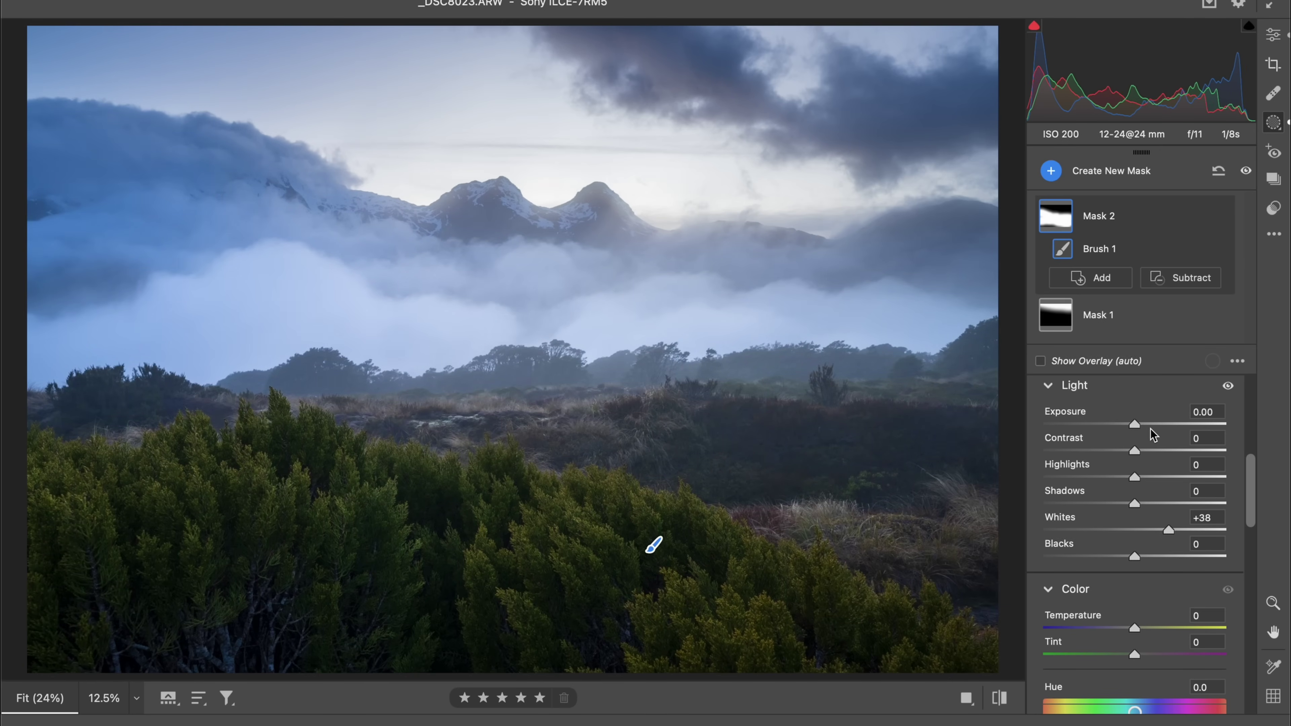
click(1163, 424)
drag(1164, 424, 1147, 426)
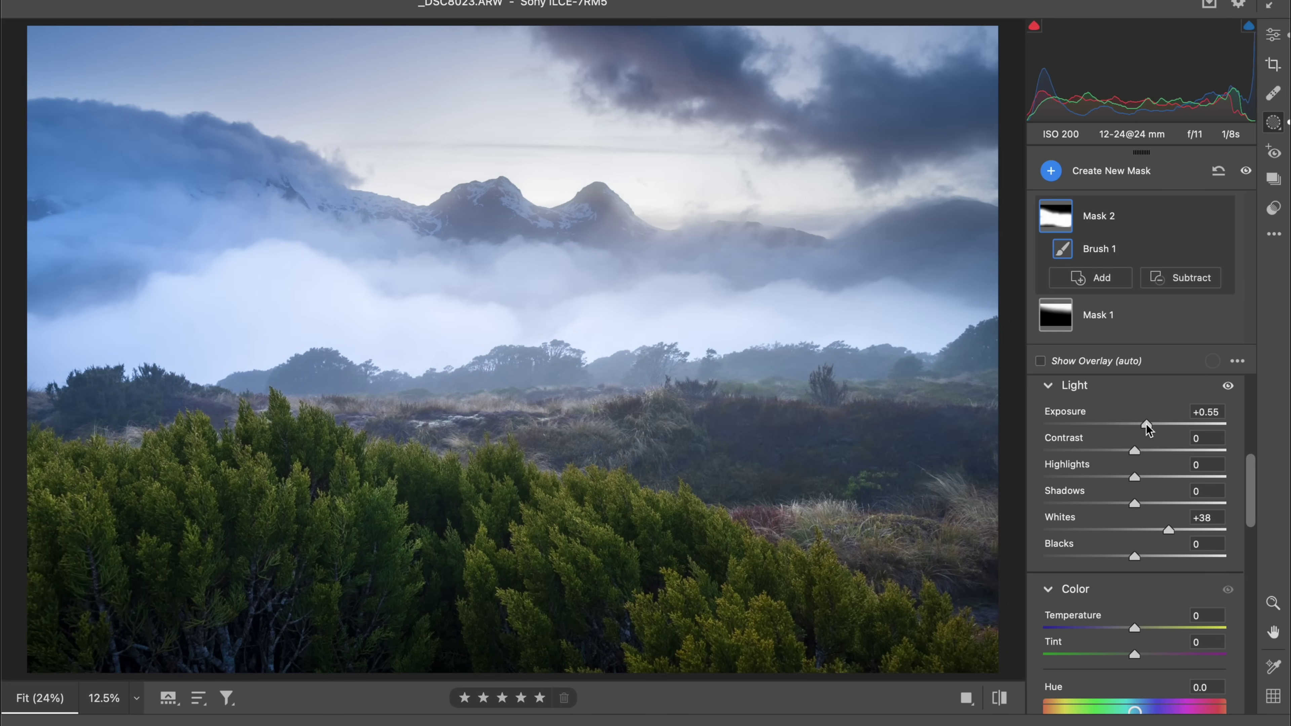
double_click(1147, 425)
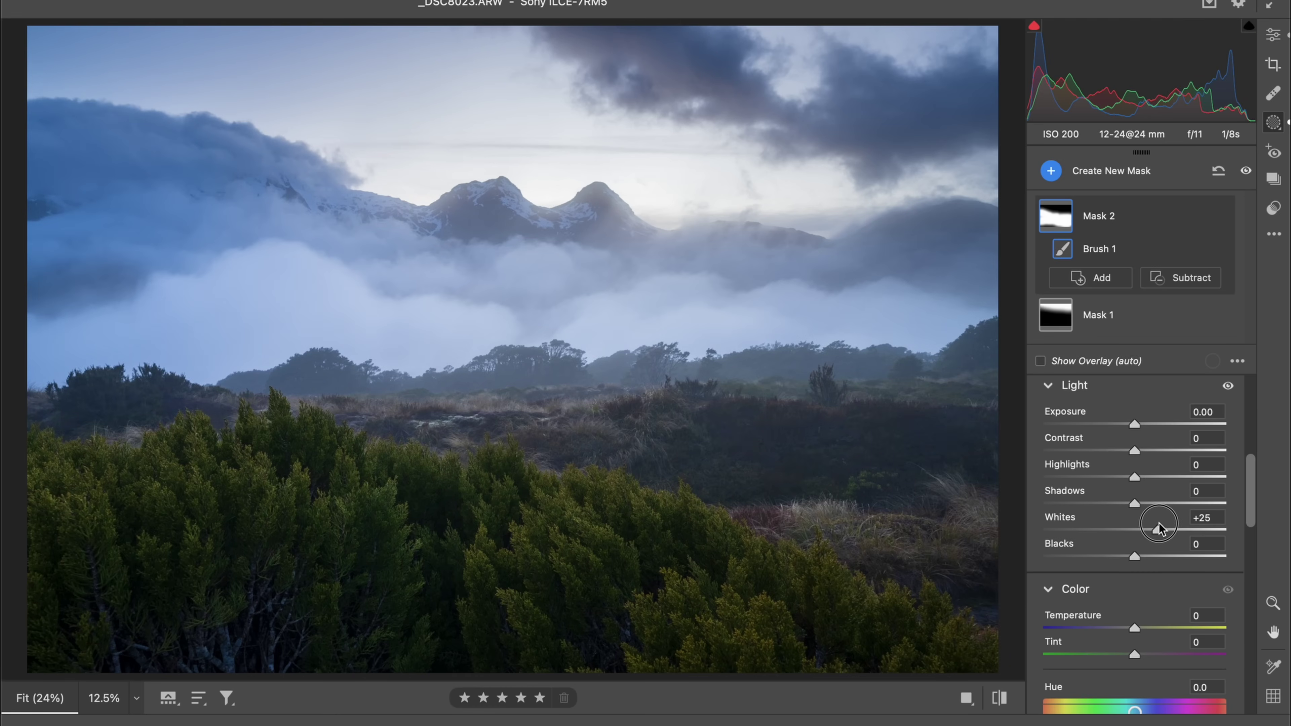
Raise the current mask's Whites to +50, and paint a new brush mask with Texture +20 over the foreground bushes.
drag(1160, 528, 1181, 527)
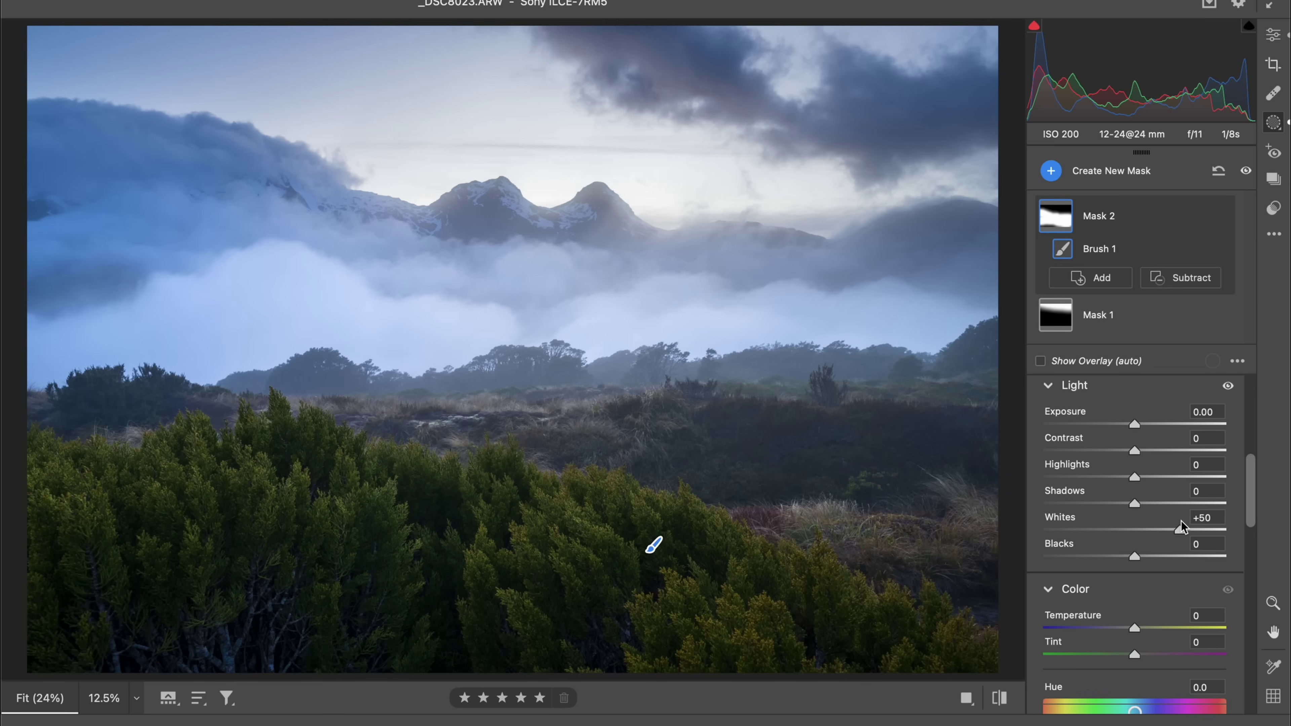
key(k)
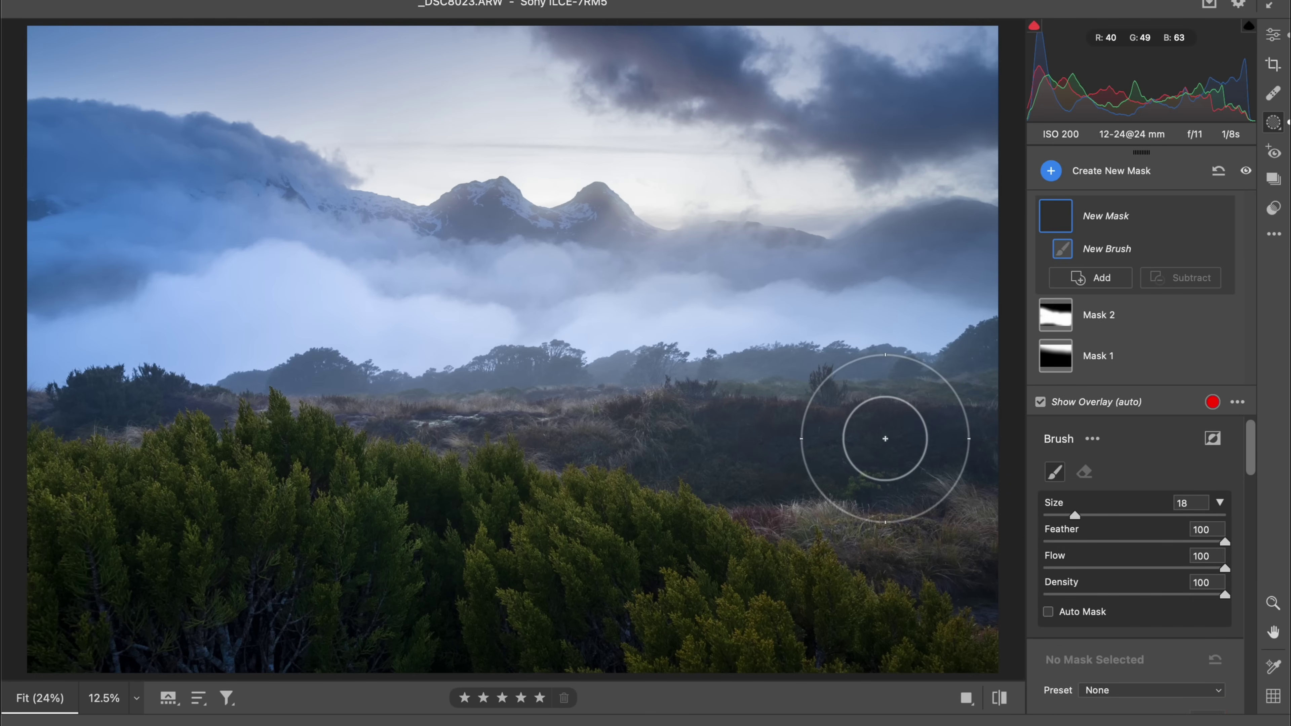
scroll(1130, 570, down, 10)
scroll(1129, 571, down, 7)
drag(1137, 587, 1154, 588)
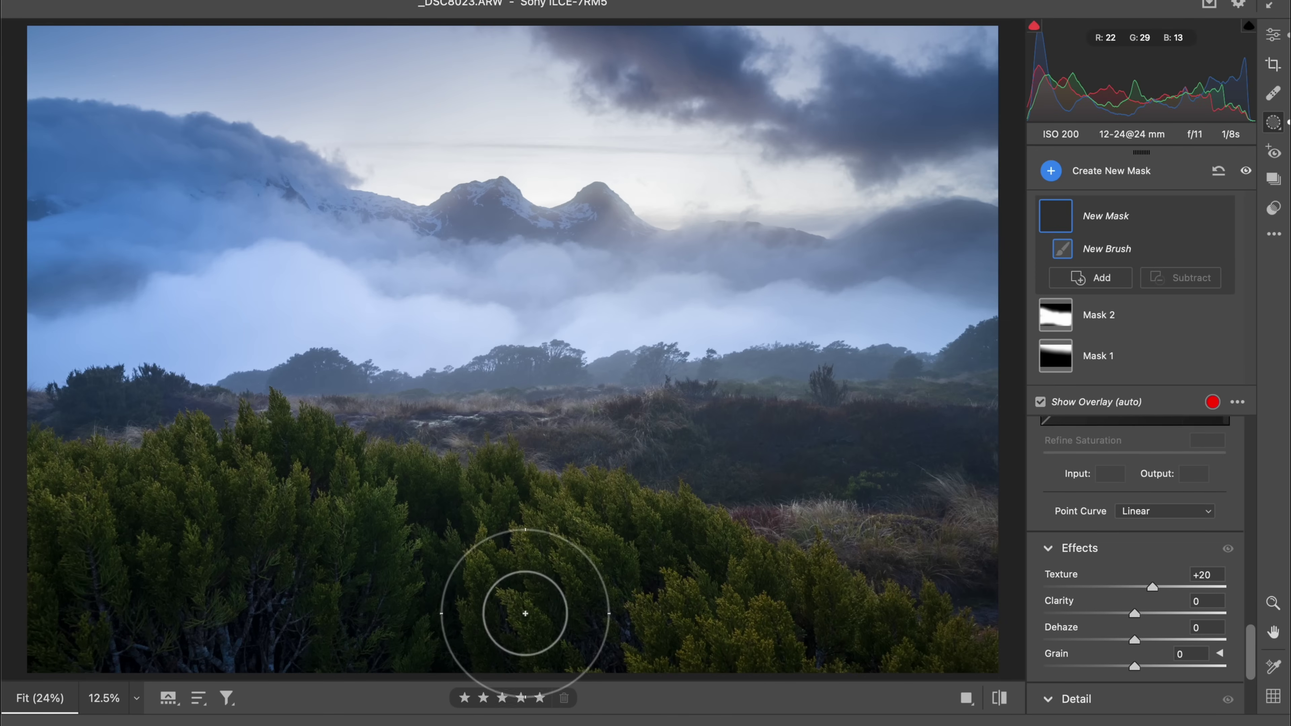
drag(657, 626, 813, 669)
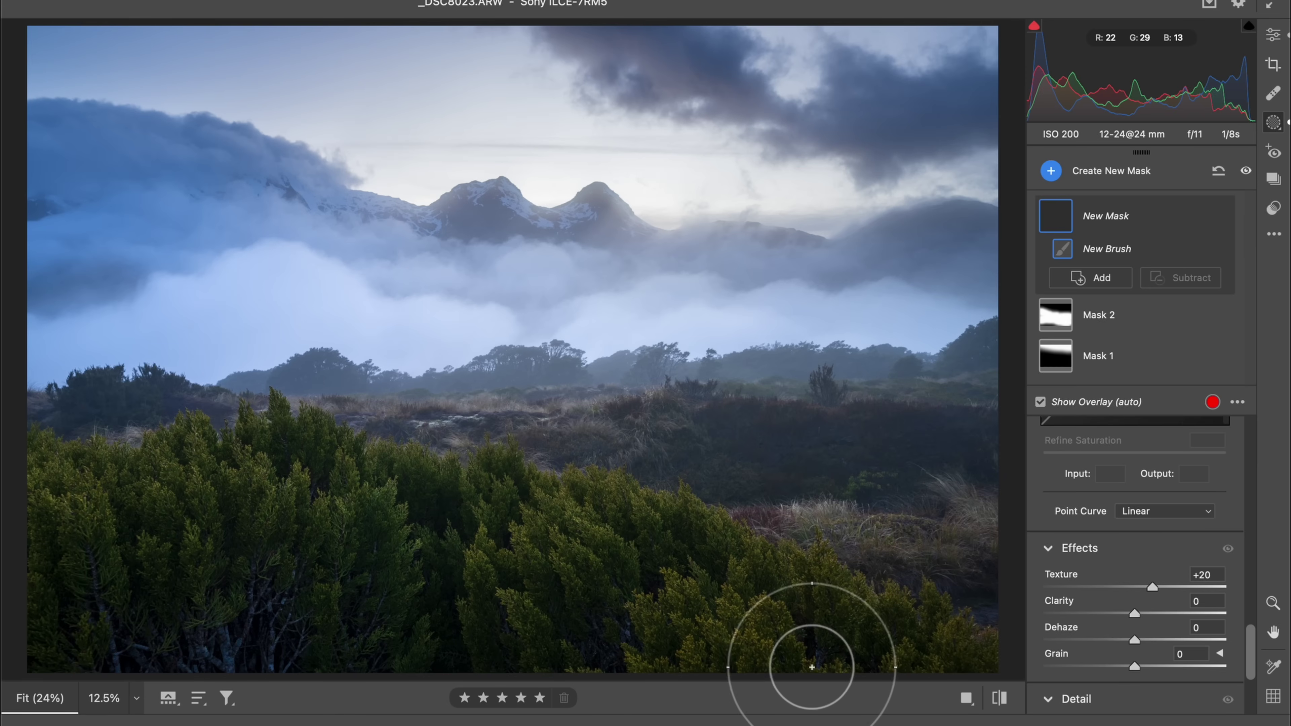
Inspect the bushes, grasses, distant trees and misty mountain at high magnification, and return to the full image view.
key(k)
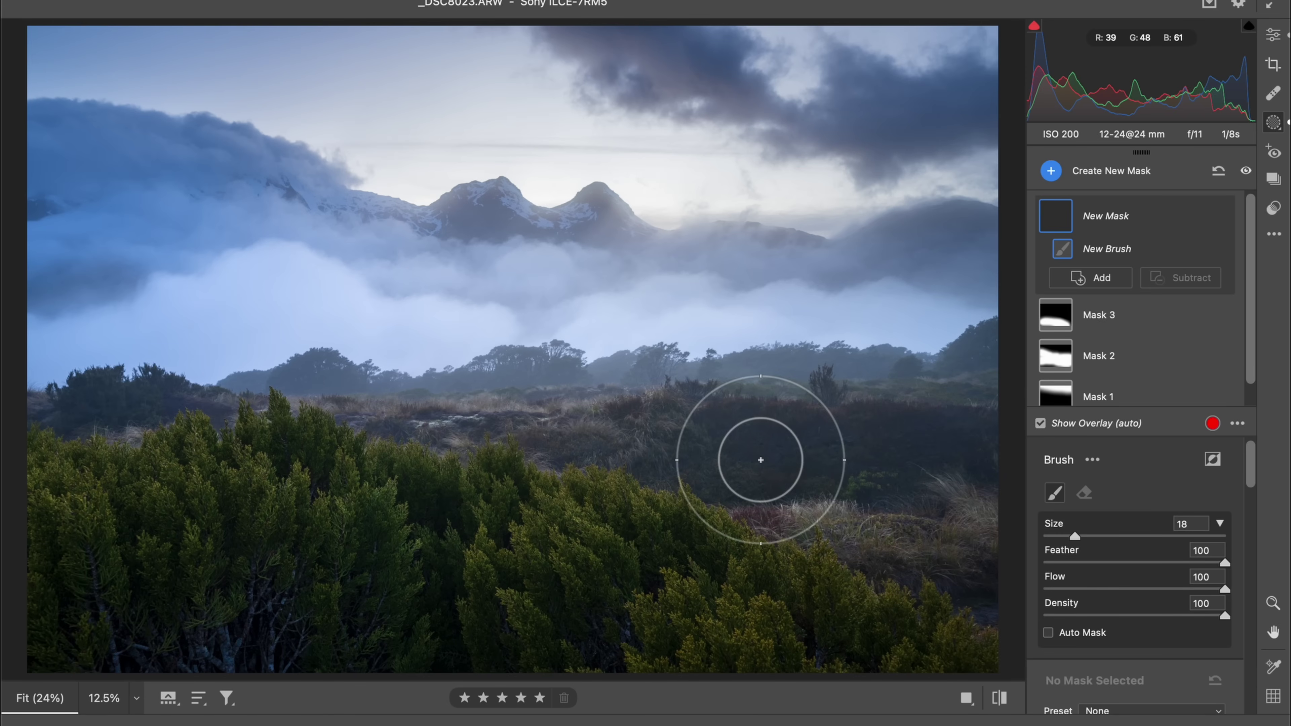
scroll(1104, 577, down, 10)
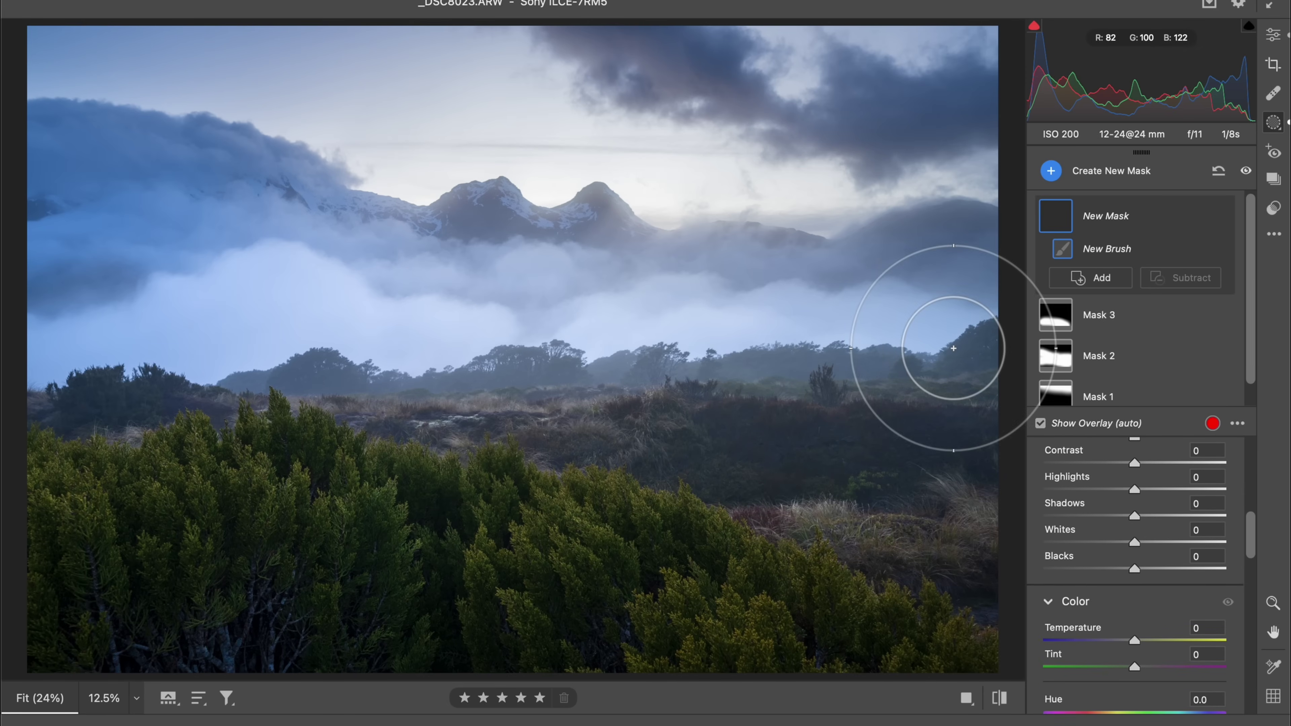
click(1273, 34)
drag(680, 531, 828, 519)
click(671, 537)
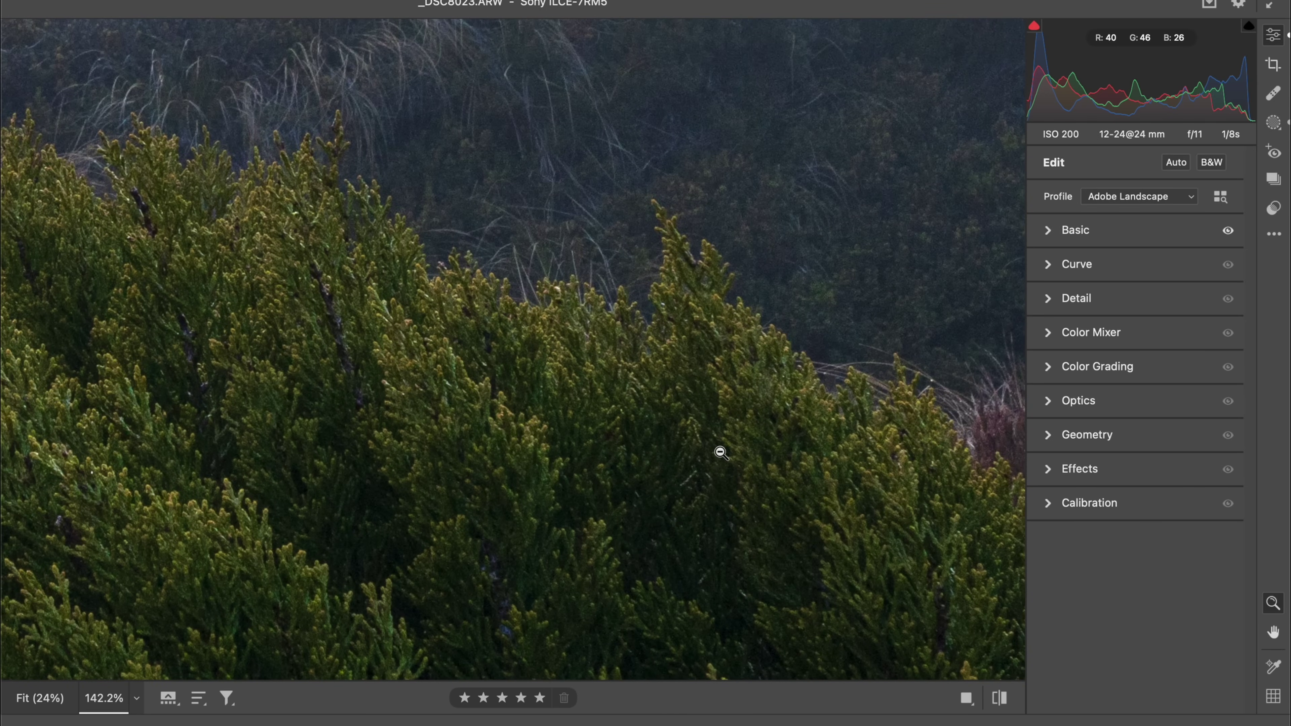
scroll(721, 452, up, 5)
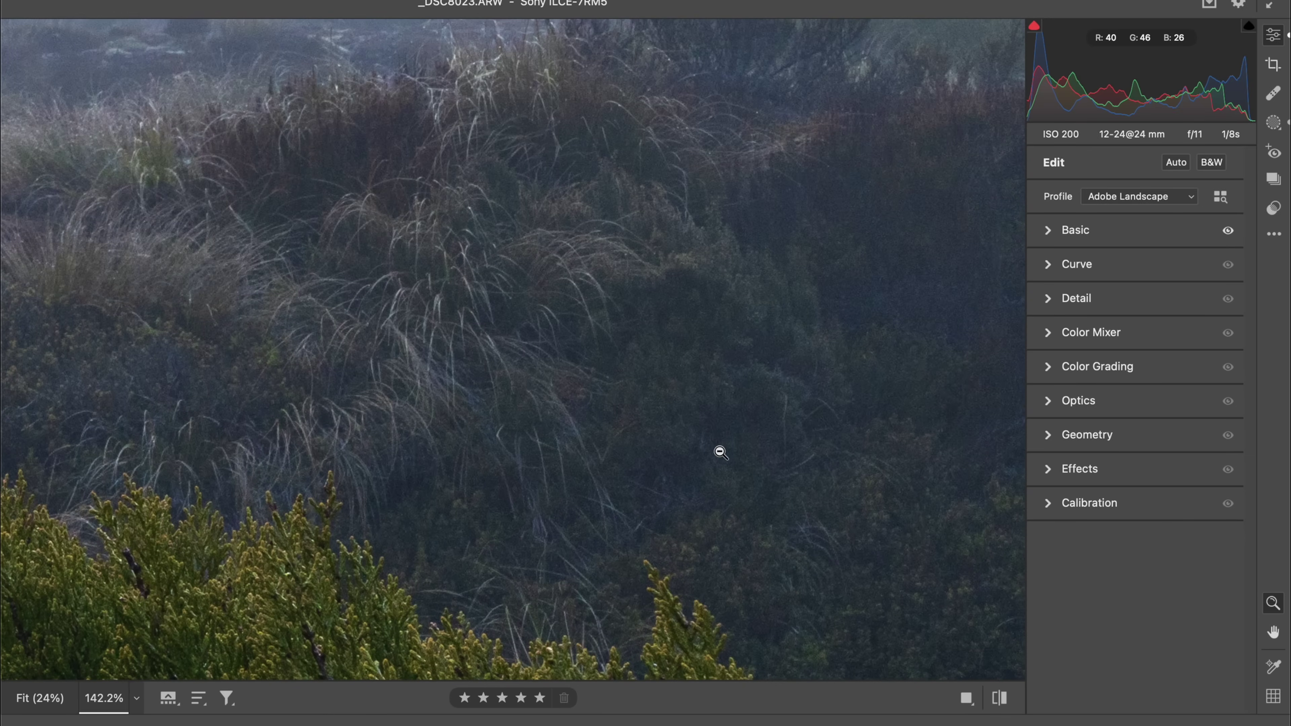
scroll(721, 452, up, 5)
scroll(721, 453, up, 3)
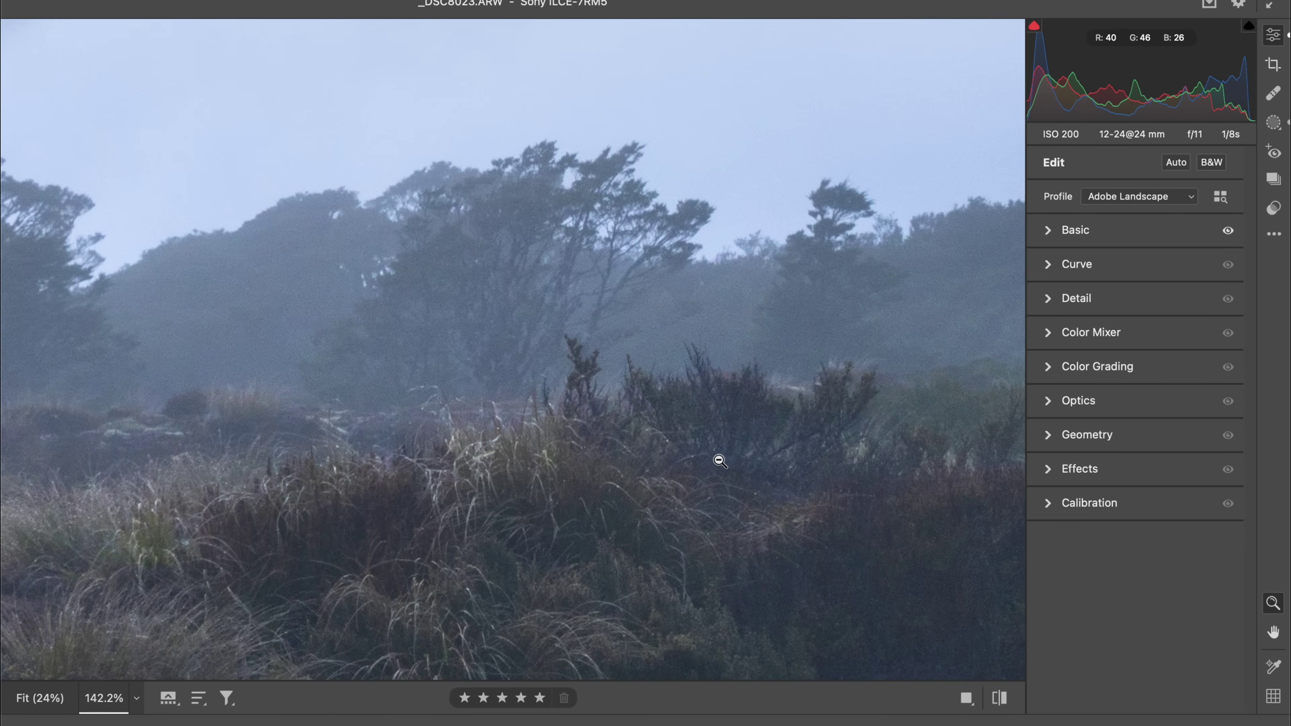
scroll(717, 458, up, 3)
drag(585, 364, 562, 387)
scroll(674, 300, up, 10)
click(419, 268)
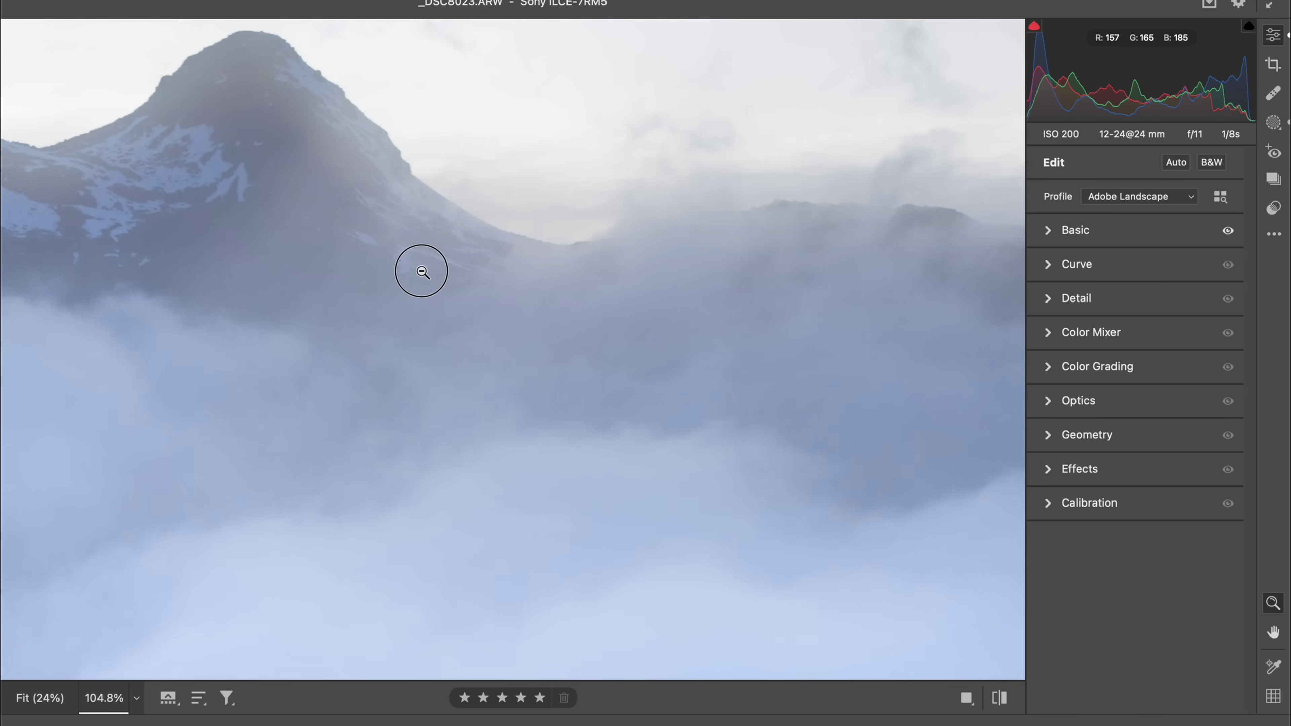
key(super+0)
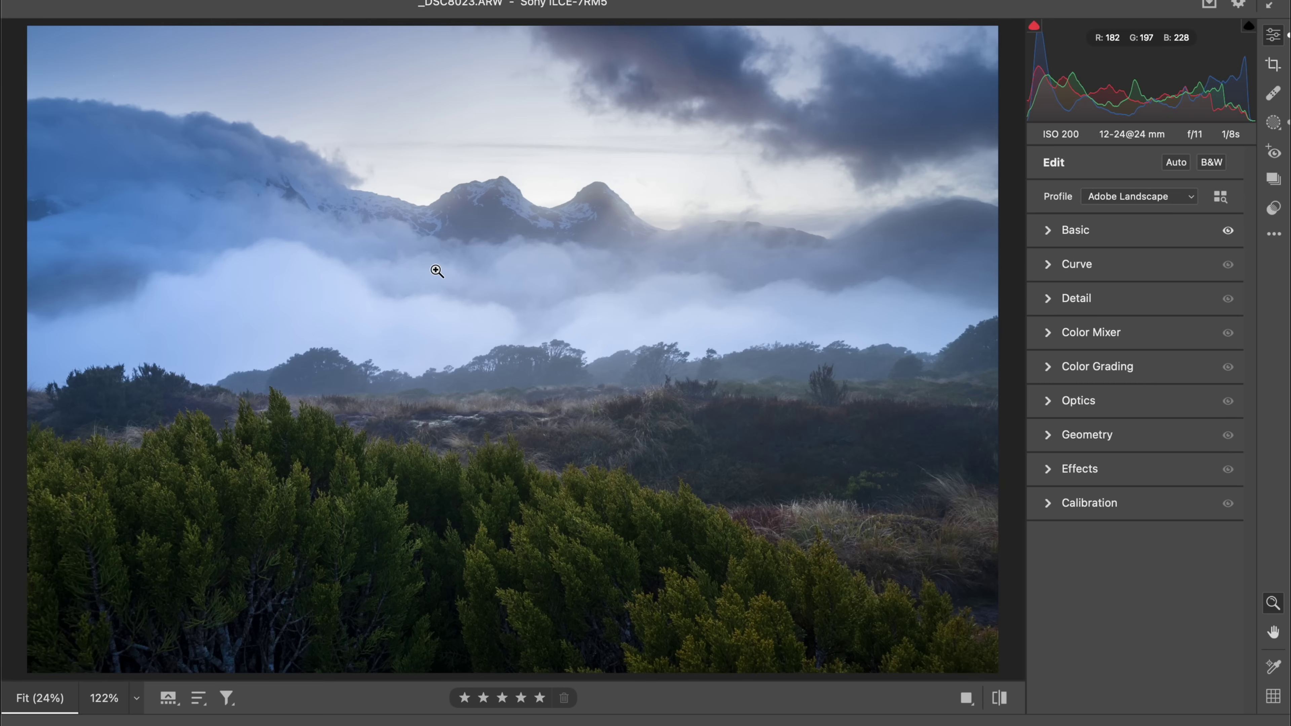
Create a fourth brush mask with Blacks +15 and Shadows +8, and paint it across the mountain ridge and surrounding mist.
key(k)
scroll(1153, 628, down, 5)
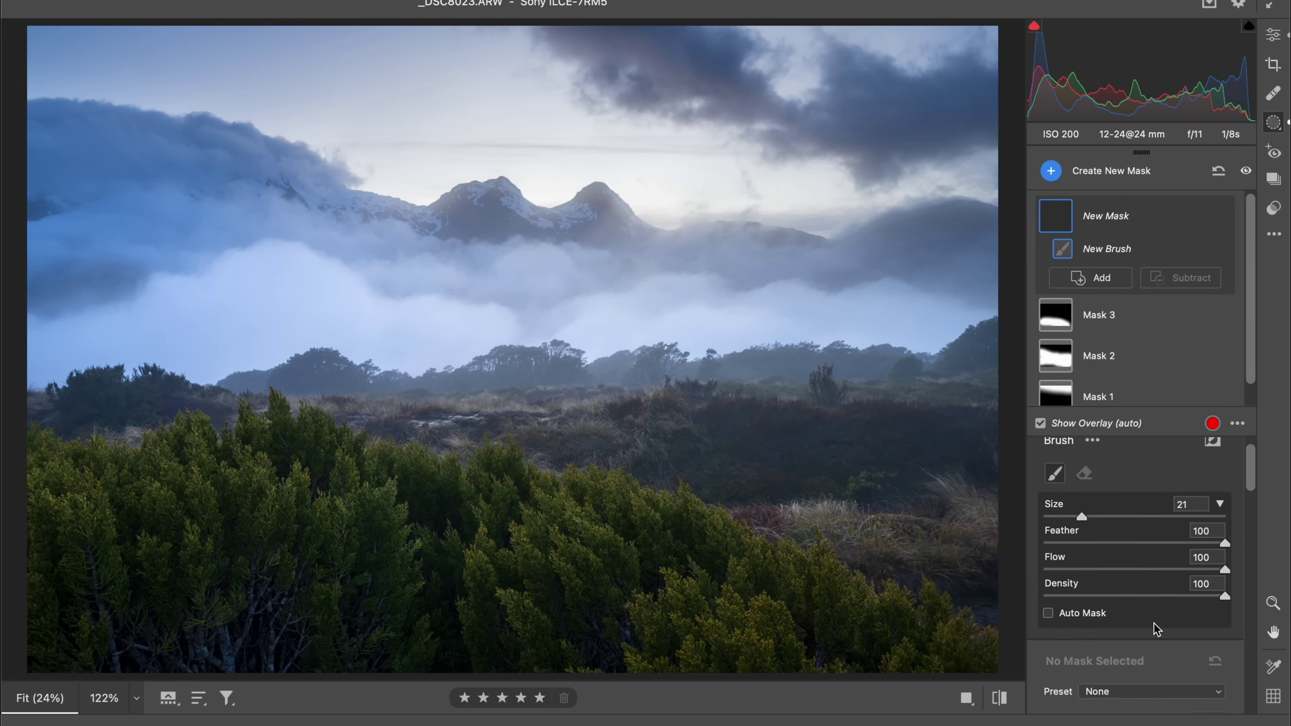
scroll(1154, 623, down, 4)
click(1148, 606)
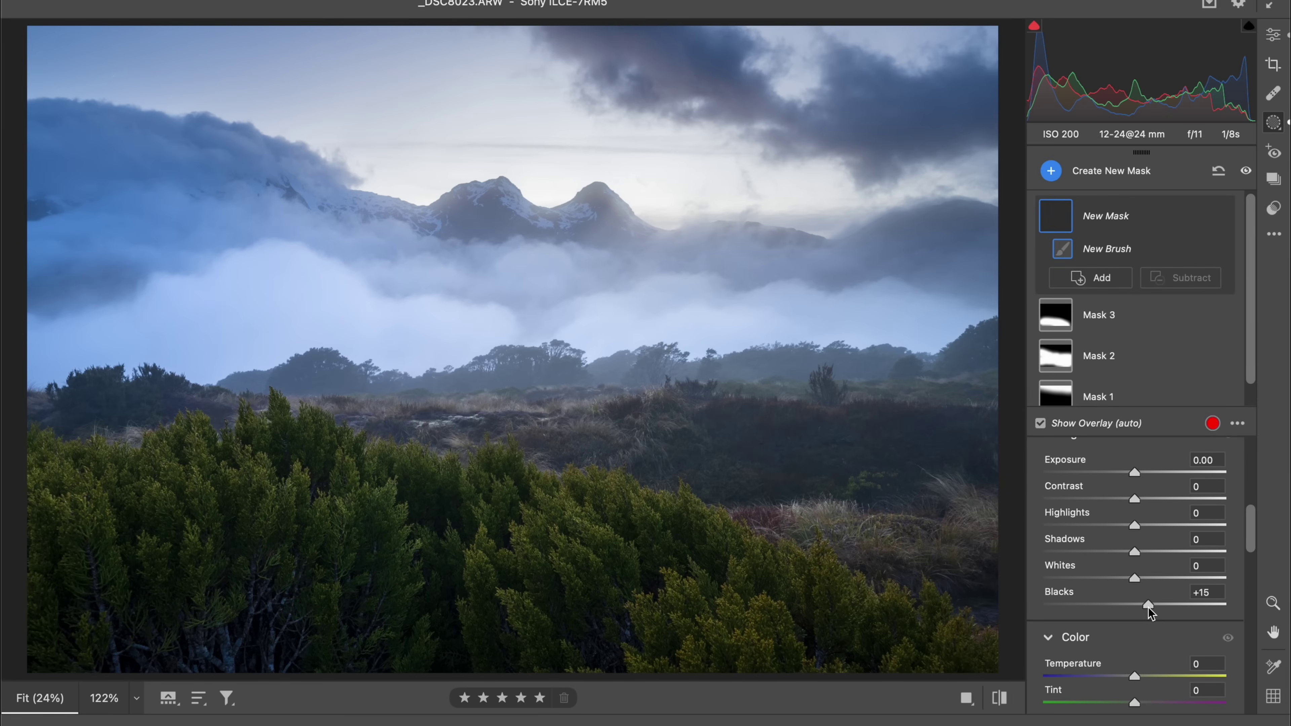
click(1142, 552)
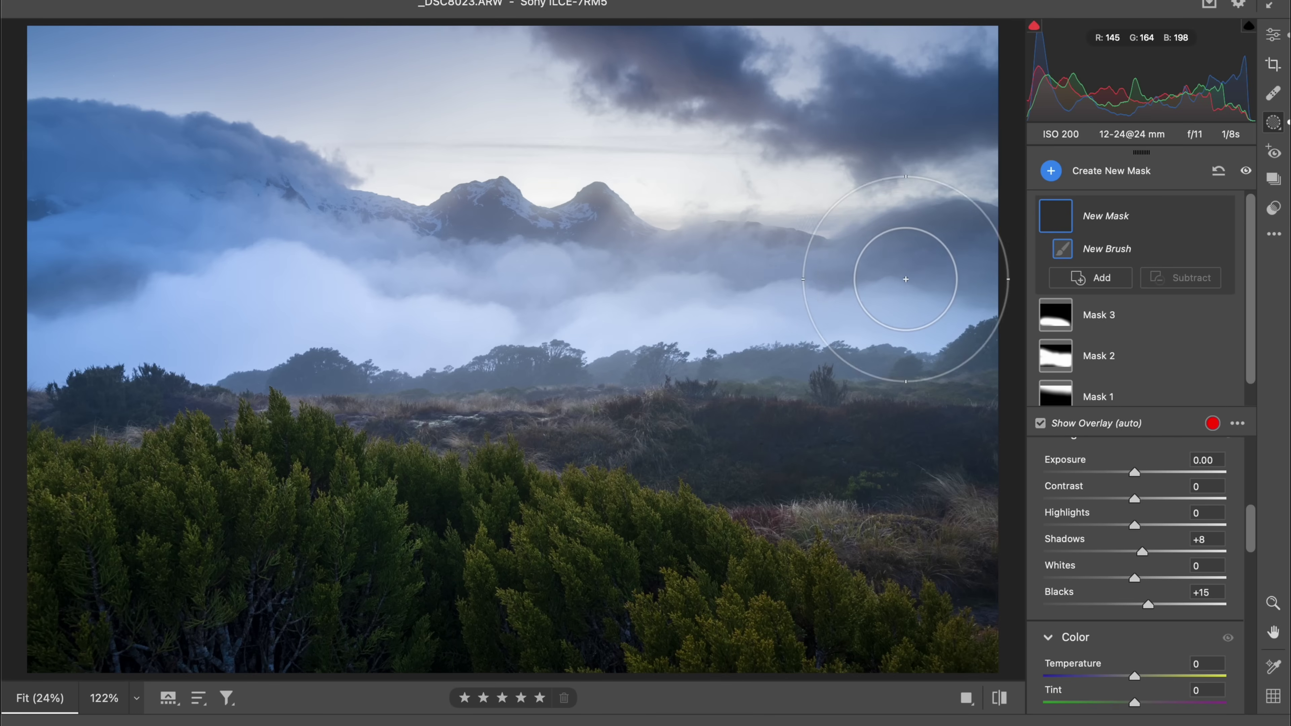
mouse_move(927, 229)
mouse_down()
mouse_move(620, 288)
mouse_move(590, 269)
mouse_up()
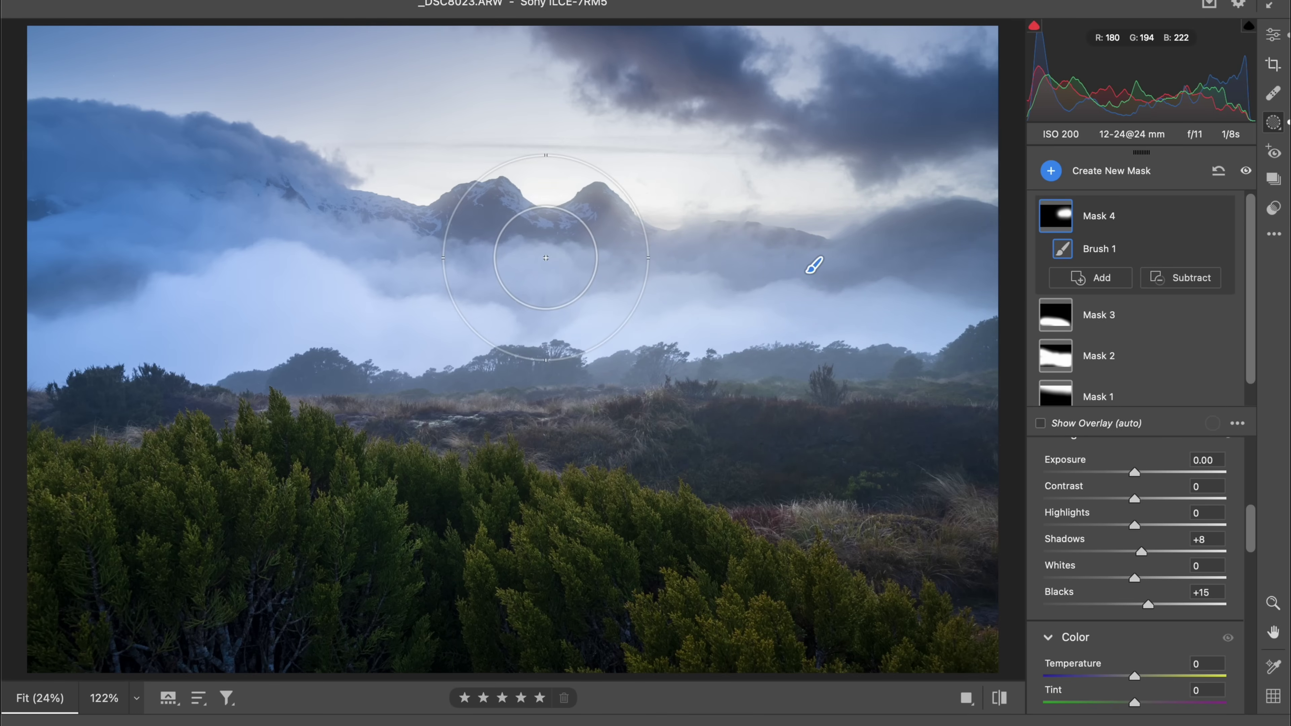
mouse_move(334, 266)
mouse_down()
mouse_move(148, 246)
mouse_move(84, 222)
mouse_move(96, 218)
mouse_move(288, 235)
mouse_move(63, 266)
mouse_move(213, 272)
mouse_move(126, 299)
mouse_move(265, 278)
mouse_move(412, 305)
mouse_up()
Try a Dehaze of -19 on the mountain and mist mask, and reset it to the default.
scroll(1171, 679, down, 10)
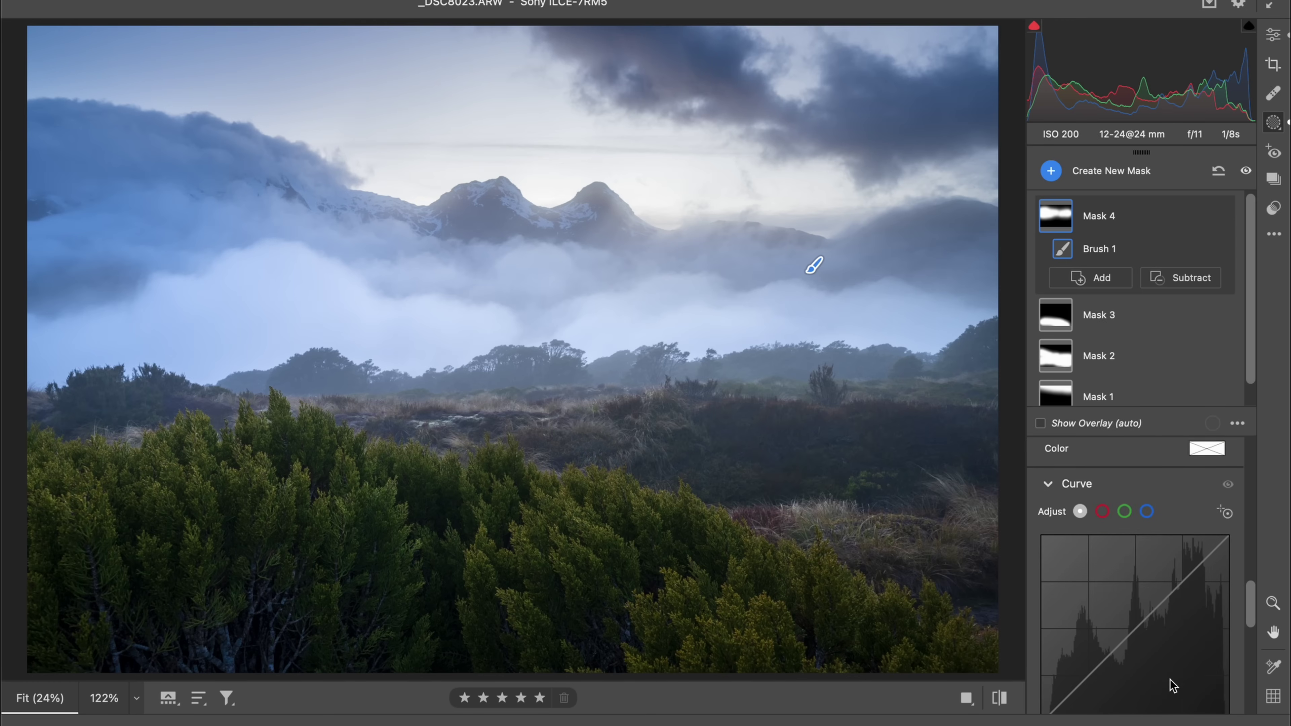
scroll(1171, 686, down, 5)
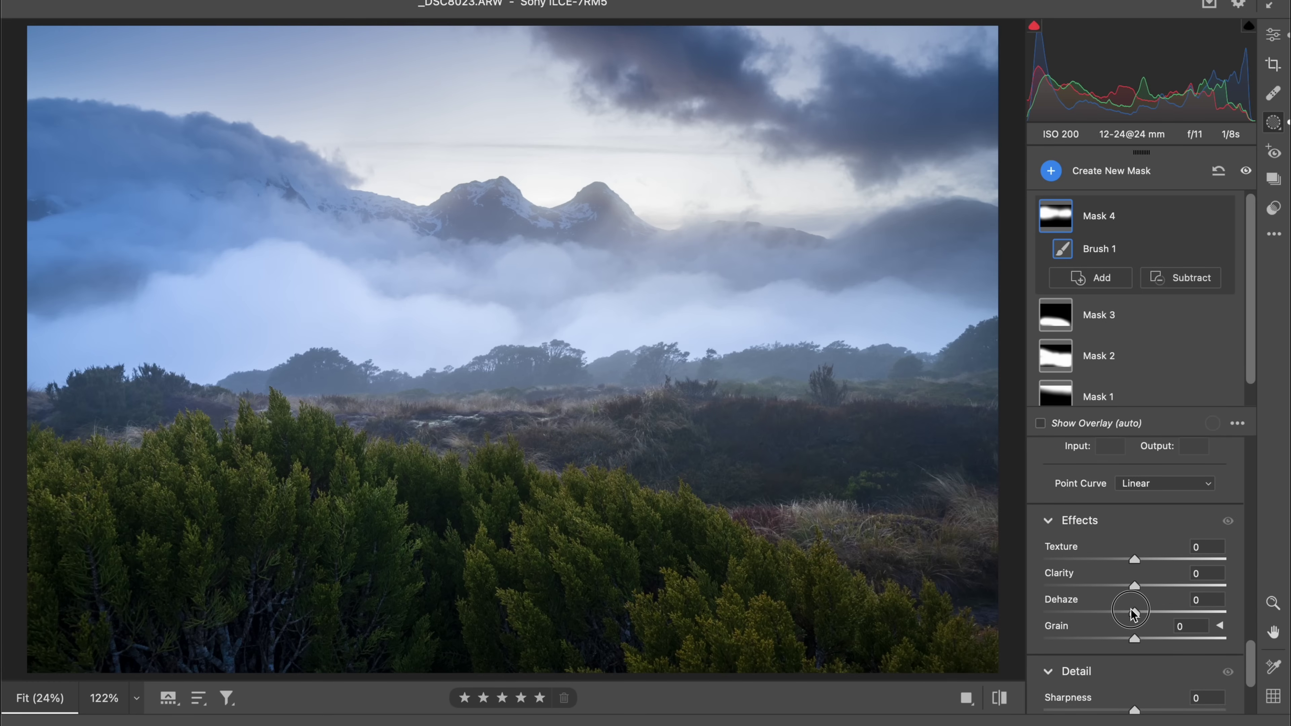
drag(1132, 613, 1125, 617)
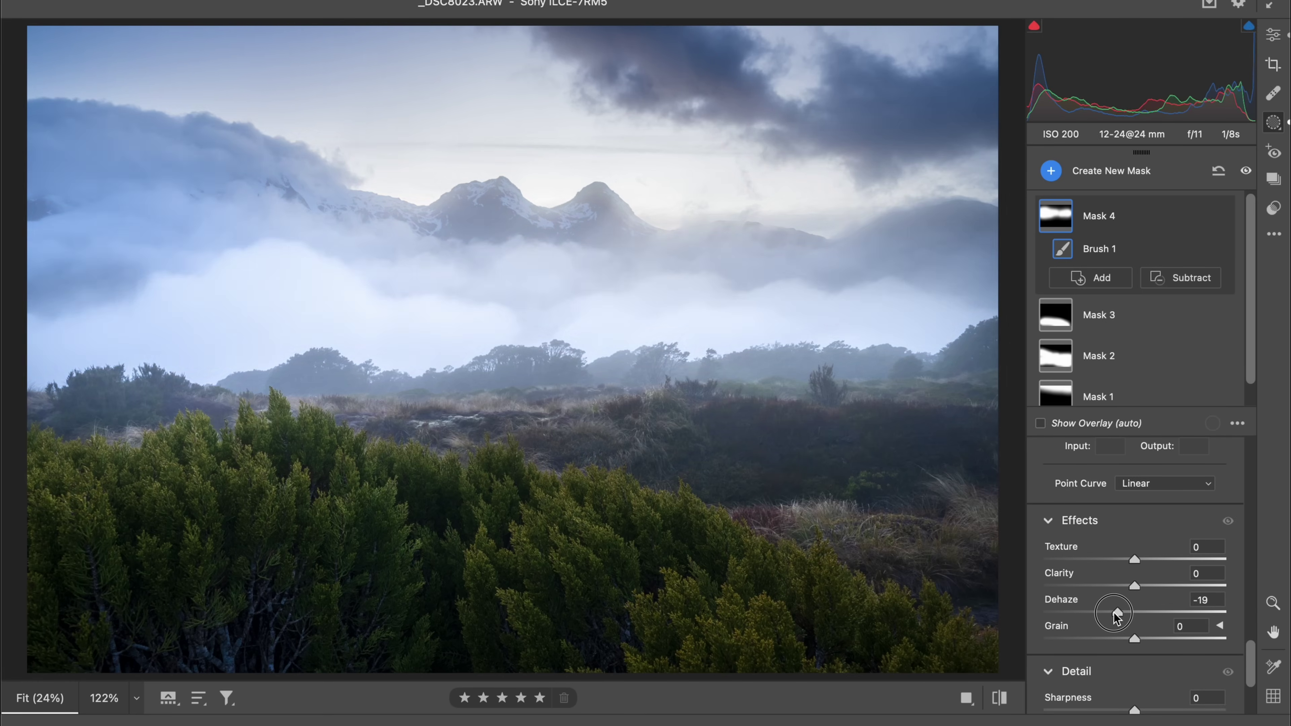
double_click(1128, 614)
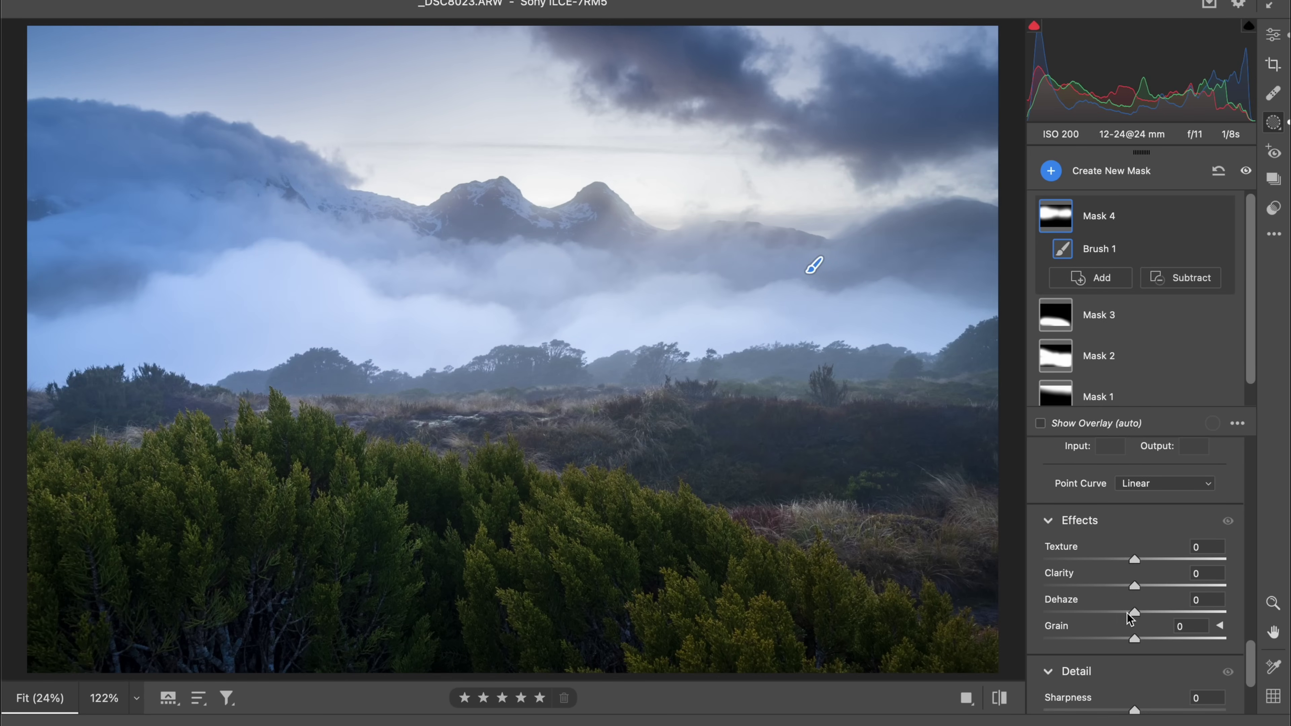
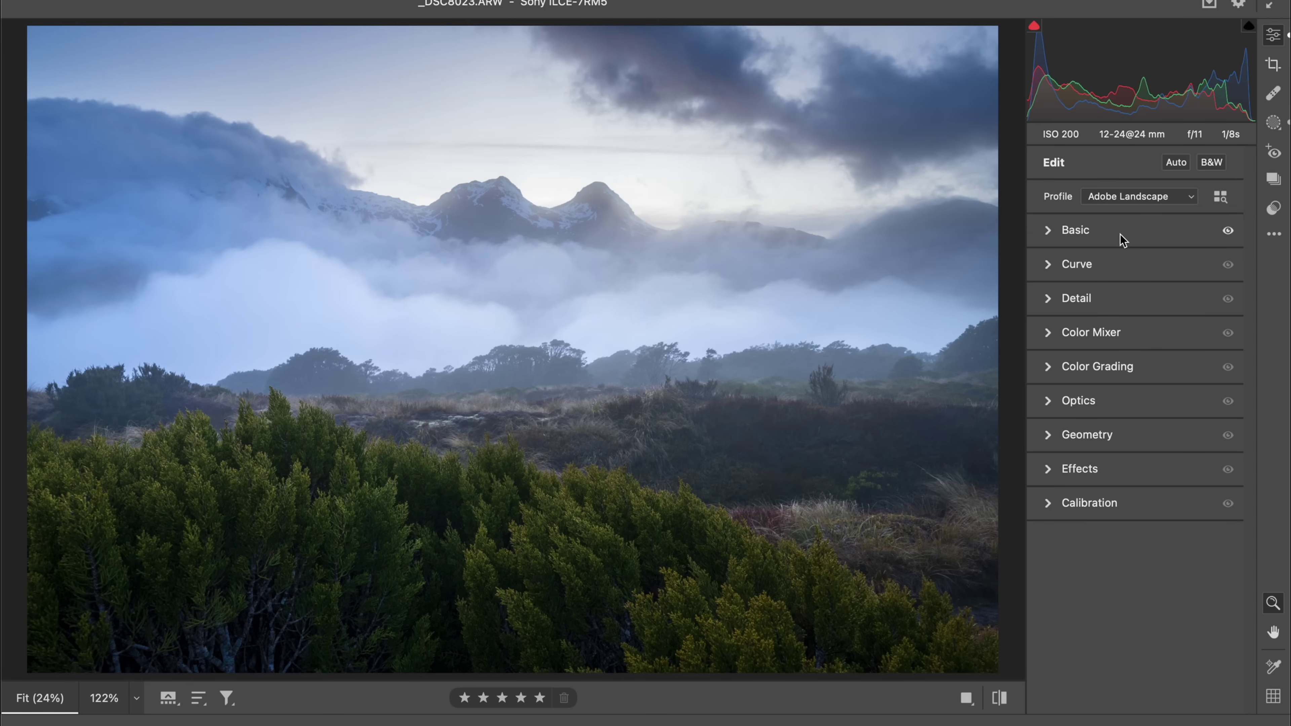
Use Color Grading to tint the highlights a warm orange at a hue of about 43.
click(1082, 368)
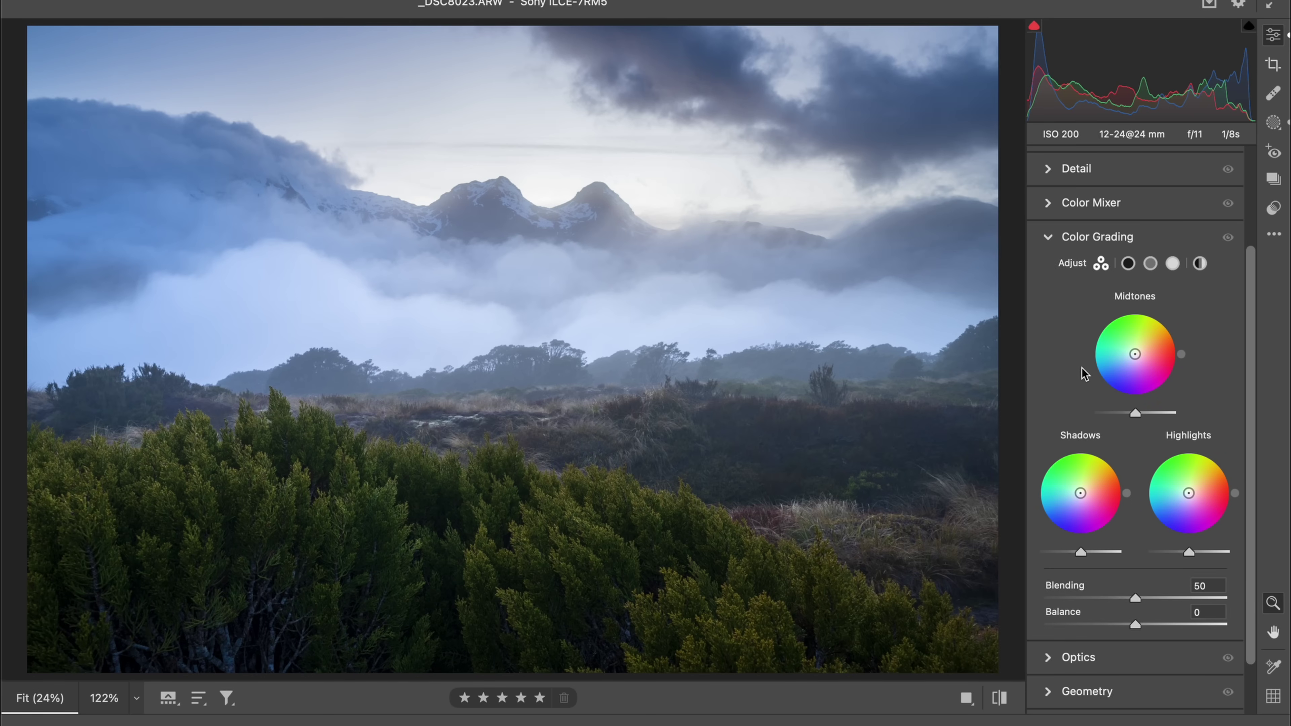
drag(637, 168, 740, 165)
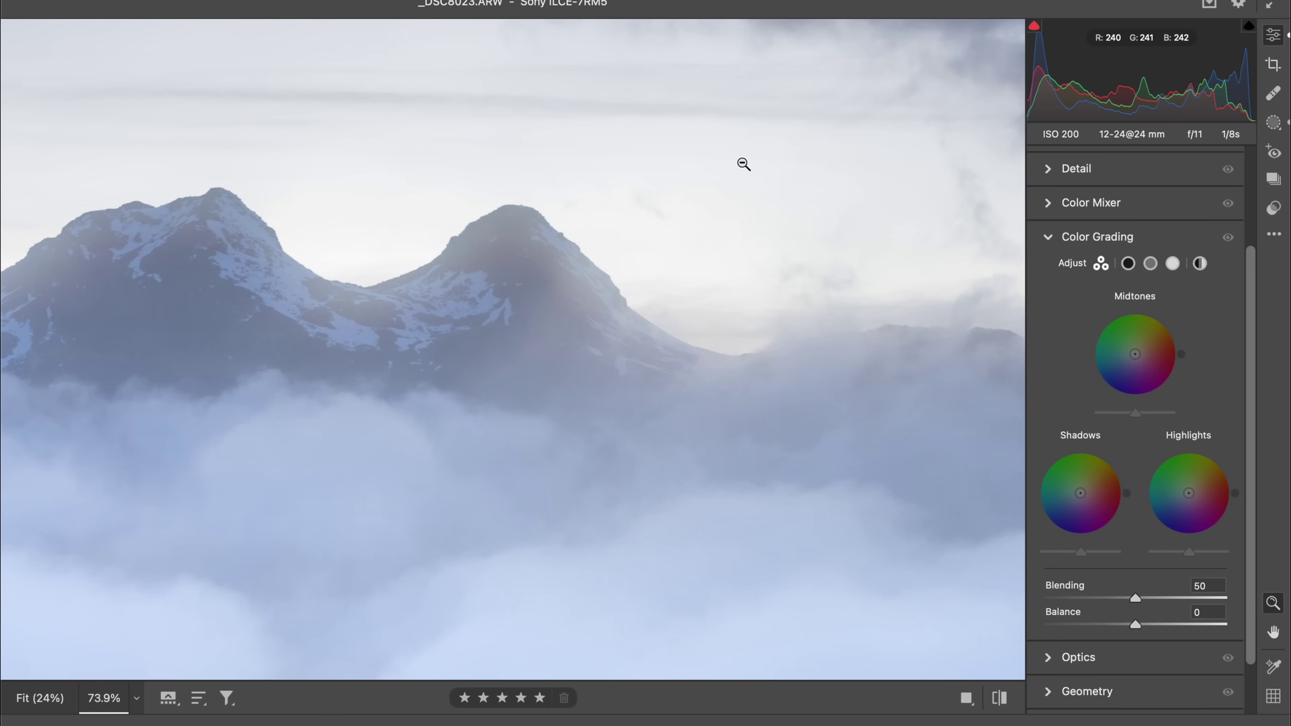
key(super+0)
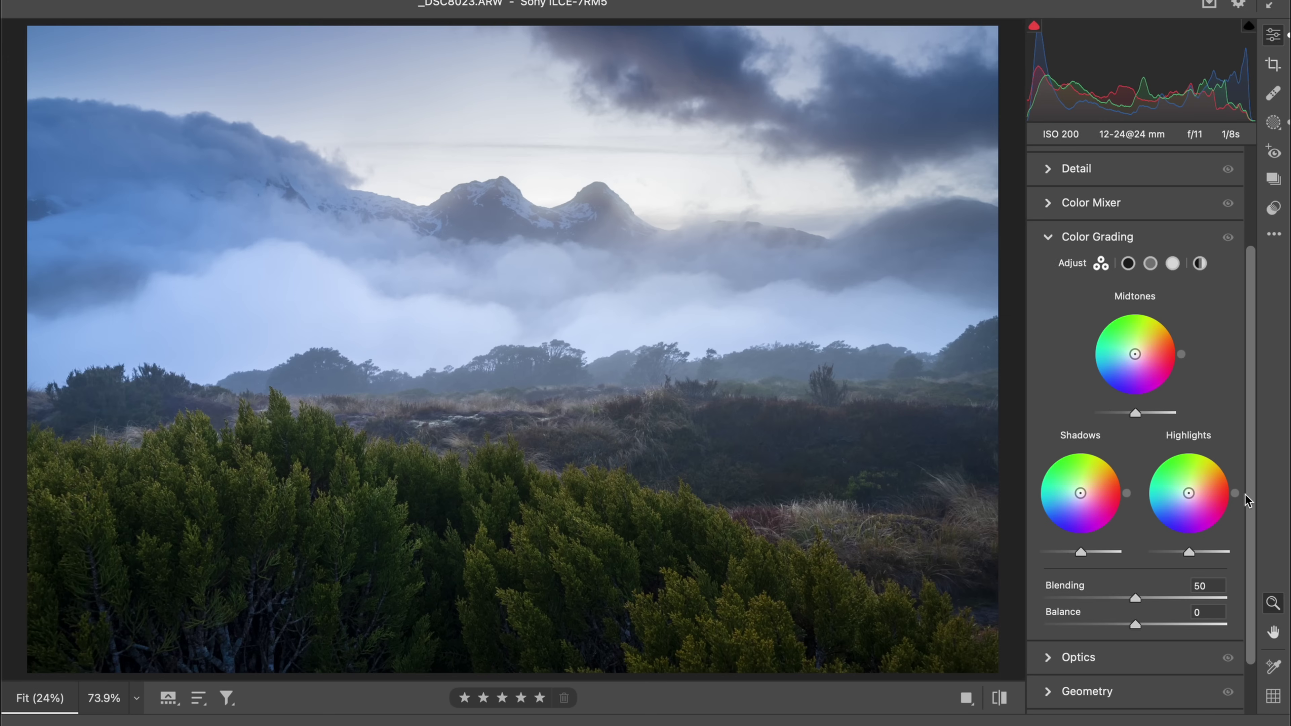
drag(1236, 496, 1219, 461)
mouse_move(1220, 459)
mouse_down()
mouse_move(1196, 460)
mouse_move(1166, 496)
mouse_move(1181, 533)
mouse_move(1228, 508)
mouse_move(1223, 460)
mouse_up()
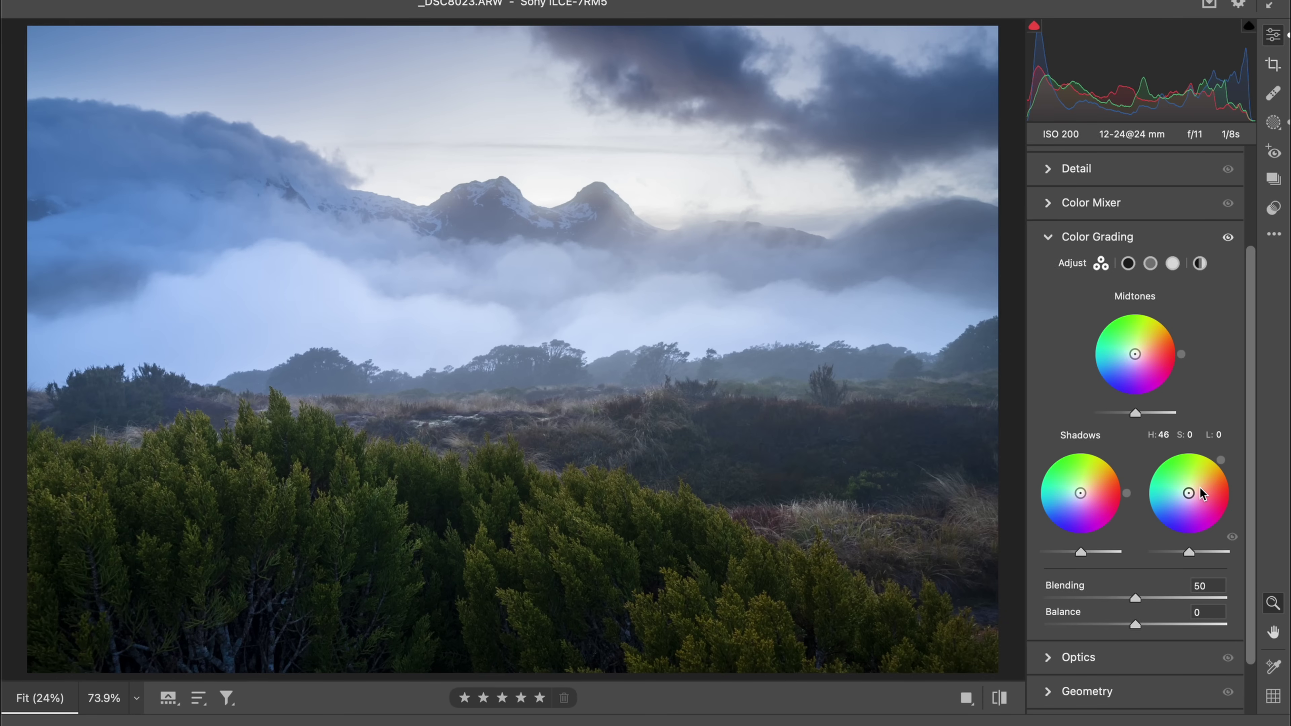
mouse_move(1190, 497)
mouse_down()
mouse_move(1227, 469)
mouse_move(1191, 492)
mouse_move(1200, 482)
mouse_up()
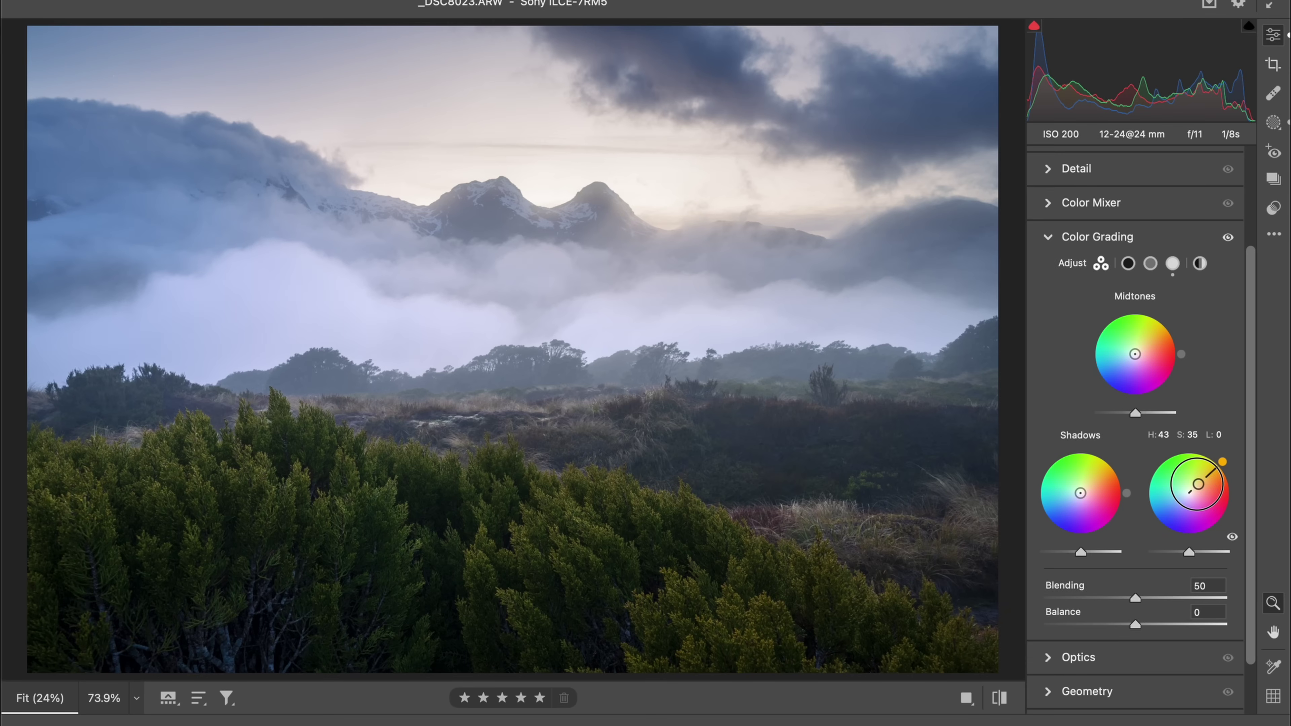
mouse_move(1197, 483)
mouse_down()
mouse_move(1211, 466)
mouse_move(1201, 481)
mouse_up()
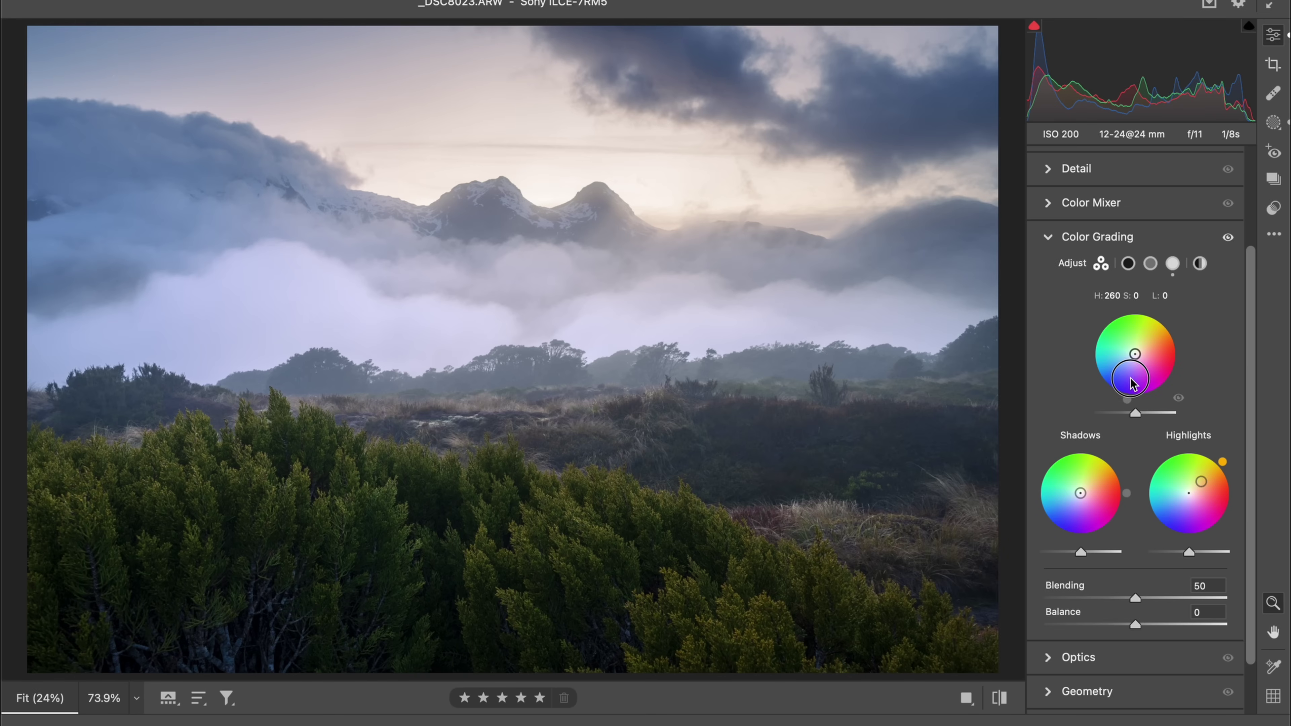
Tint the midtones blue with hue 226 and saturation 8, and compare the image with and without the colour grading.
drag(1133, 360, 1132, 357)
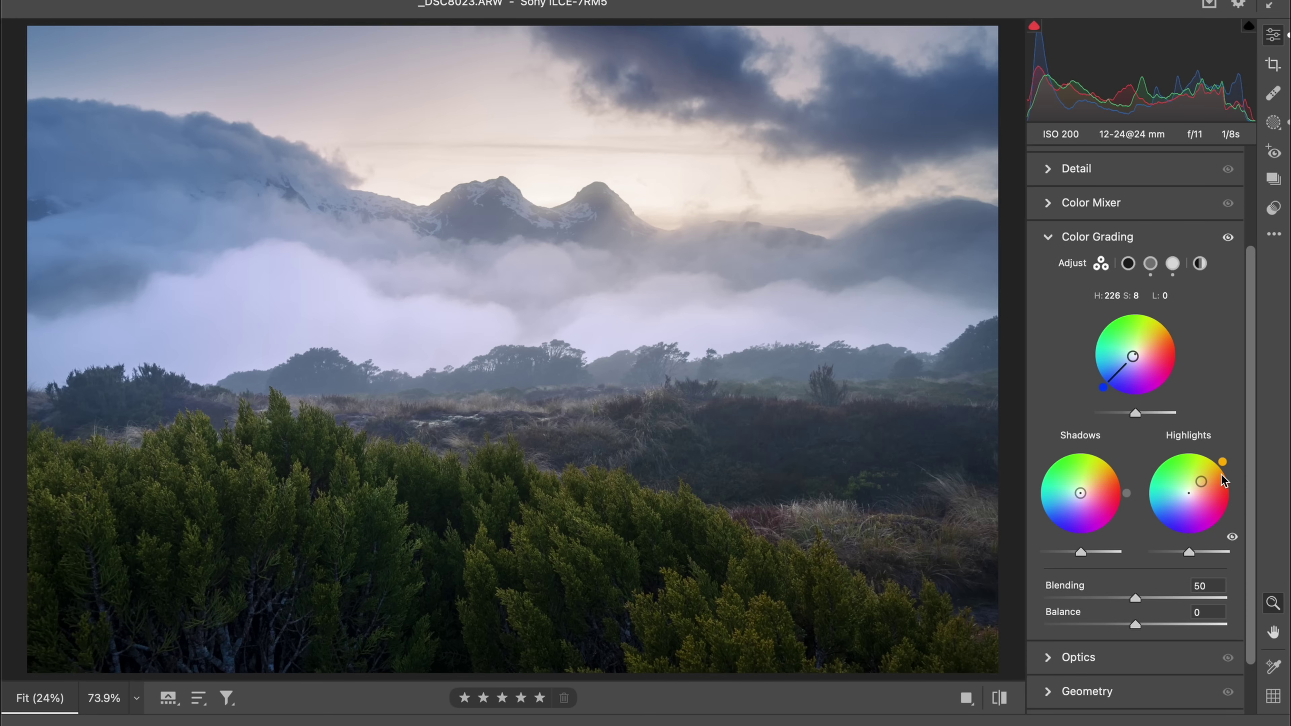
click(1227, 237)
click(1227, 237)
click(1227, 237)
click(1227, 237)
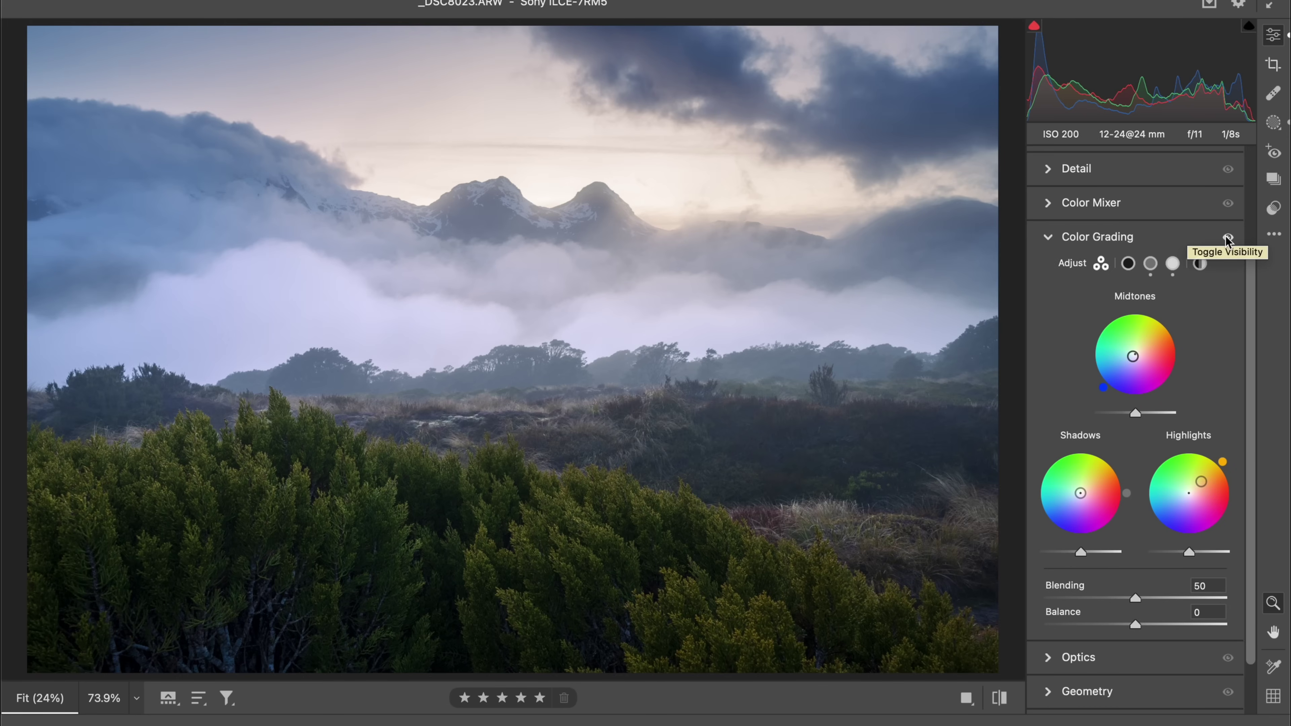
click(1227, 238)
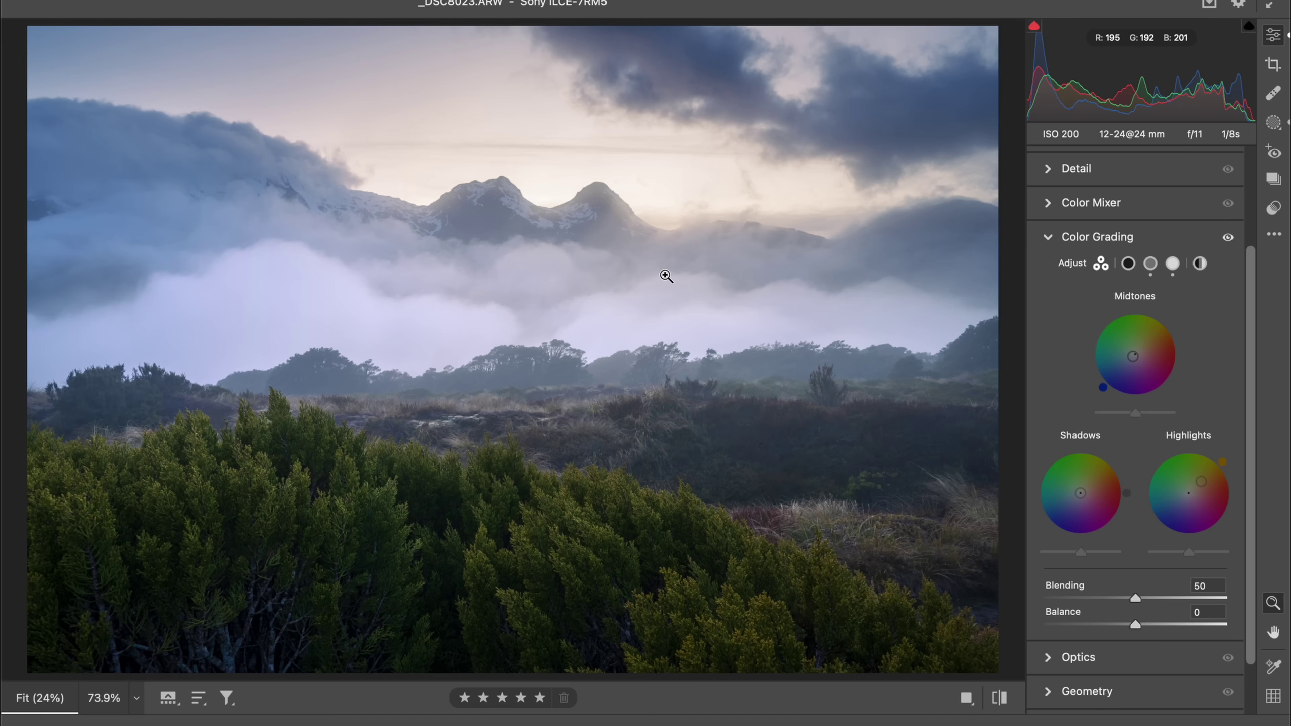
Start a fifth brush mask with Temperature +16 and Tint +8.
key(k)
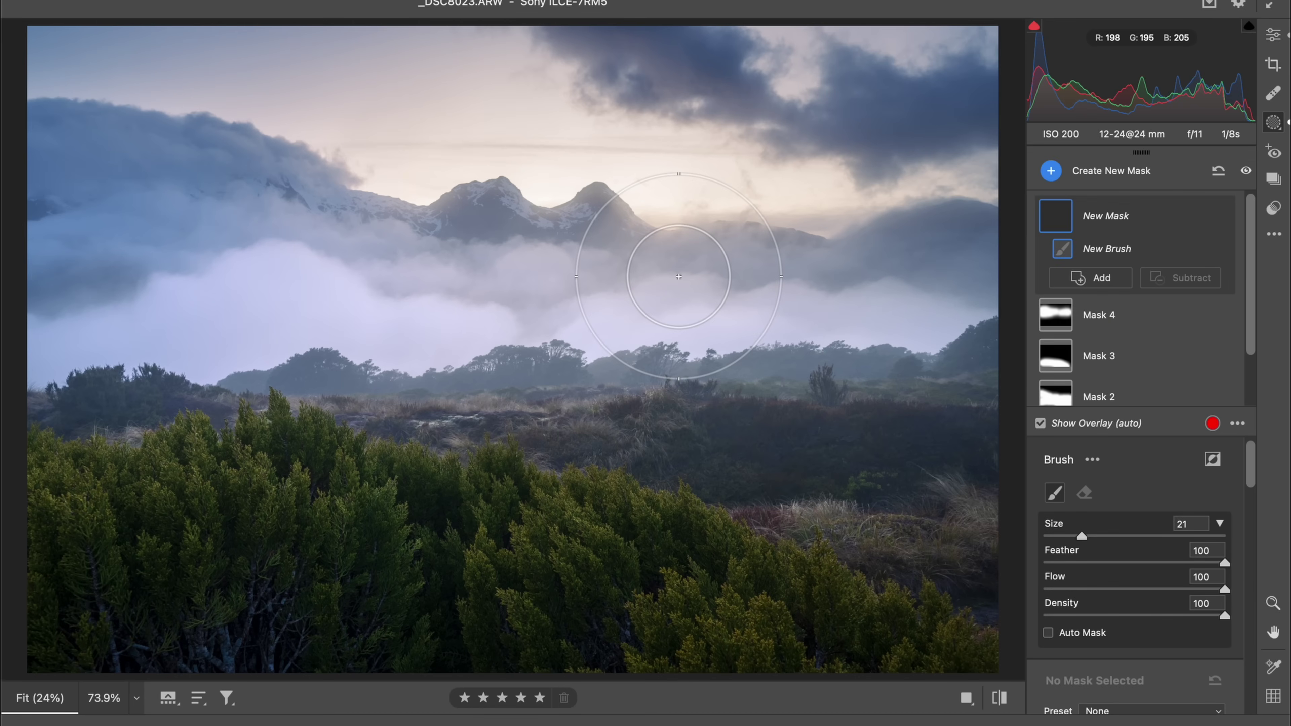
scroll(1081, 560, down, 1)
scroll(1081, 559, down, 10)
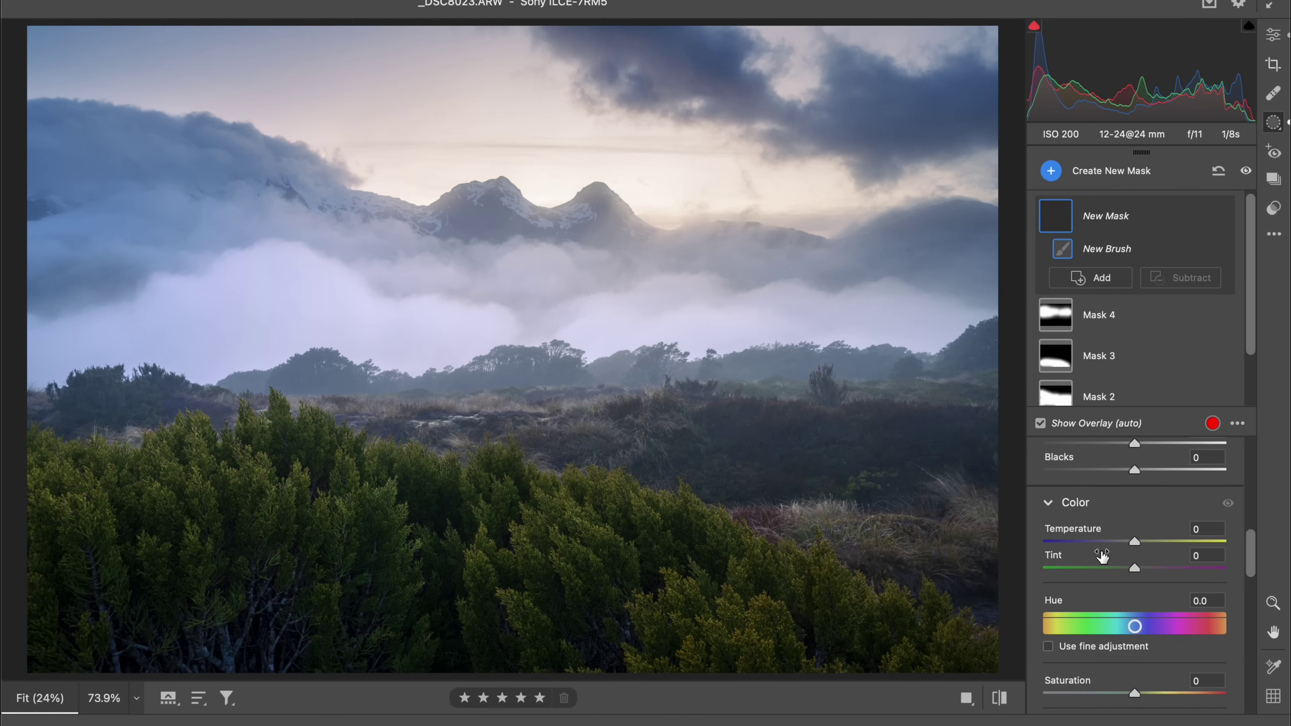
click(1148, 542)
click(1142, 569)
Paint the warm fifth mask over the bright sky and mountain peaks, using a smaller brush along the dark cloud's lower edge.
click(677, 200)
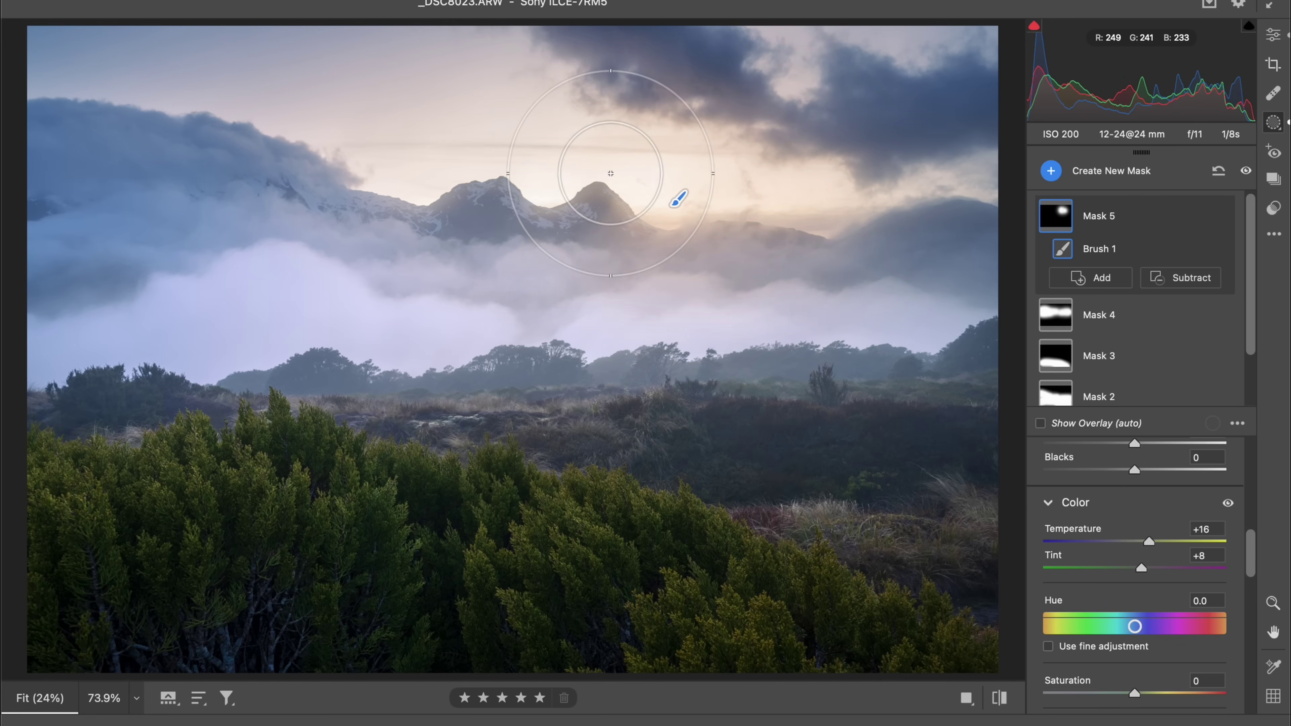
key(bracketleft)
click(473, 187)
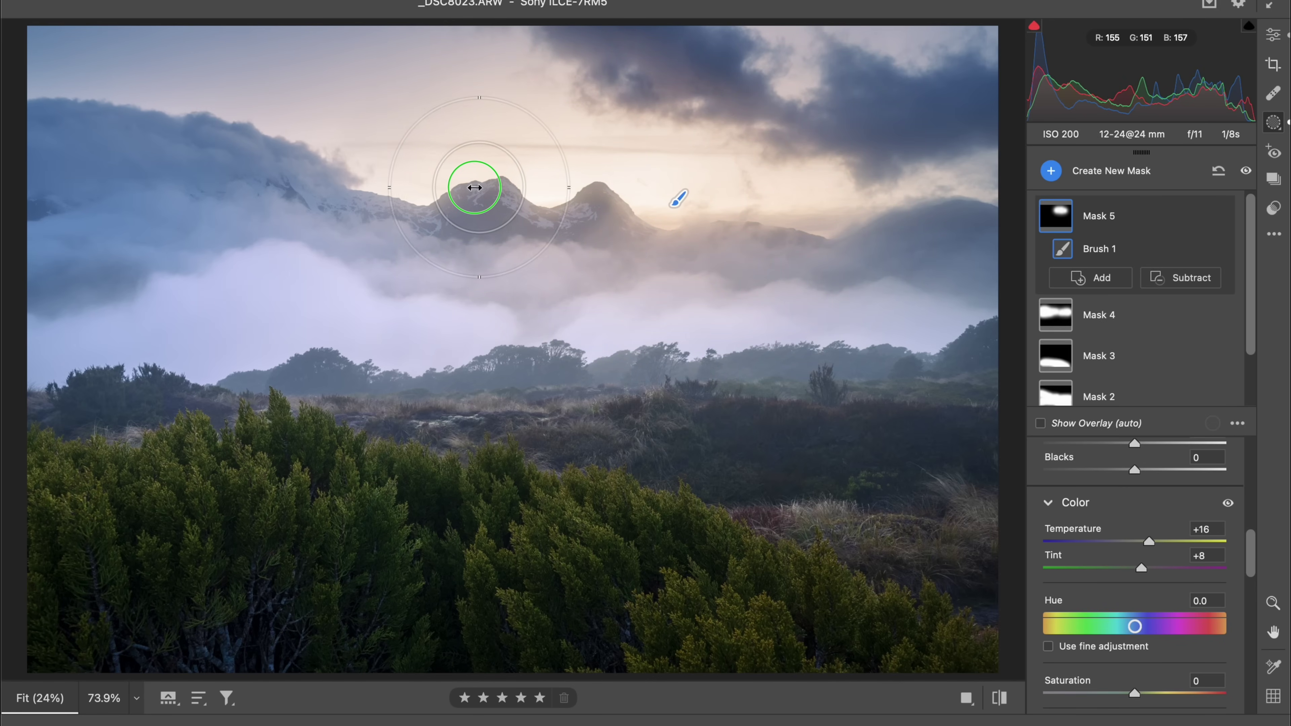
mouse_move(479, 186)
mouse_down()
mouse_move(373, 180)
mouse_move(348, 234)
mouse_move(352, 177)
mouse_up()
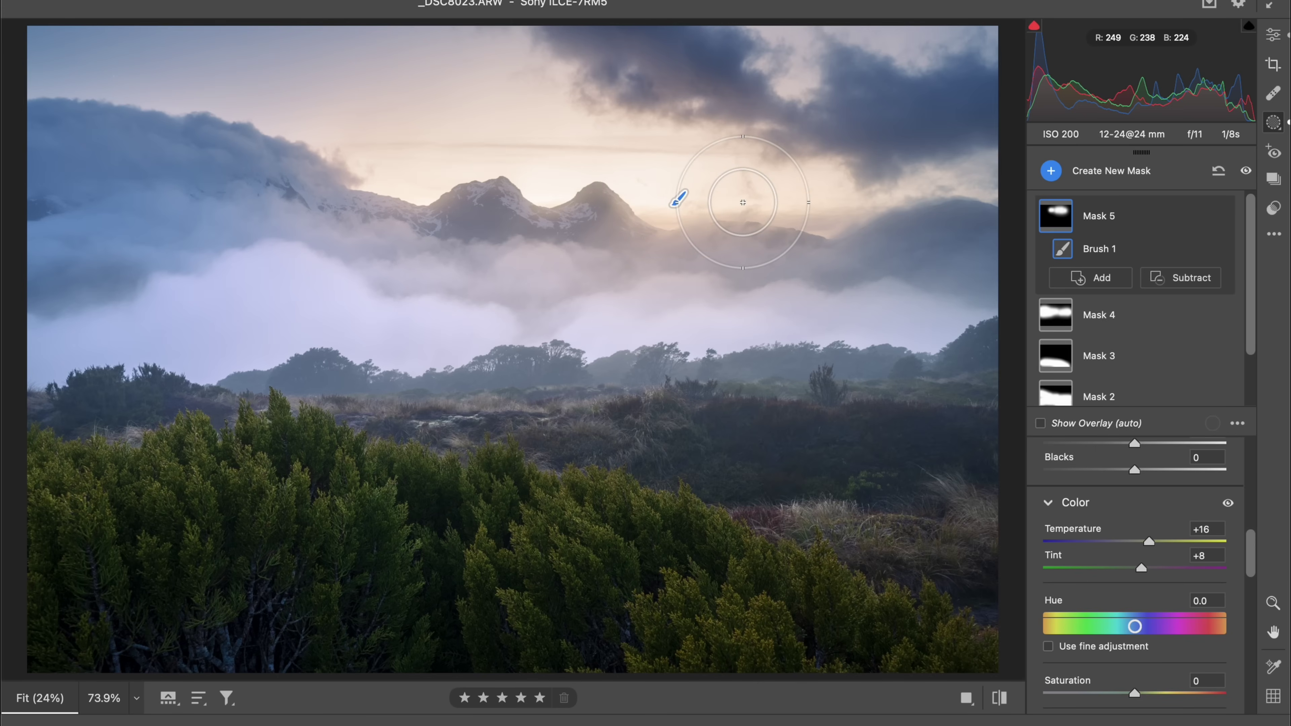
key([)
key([)
key([)
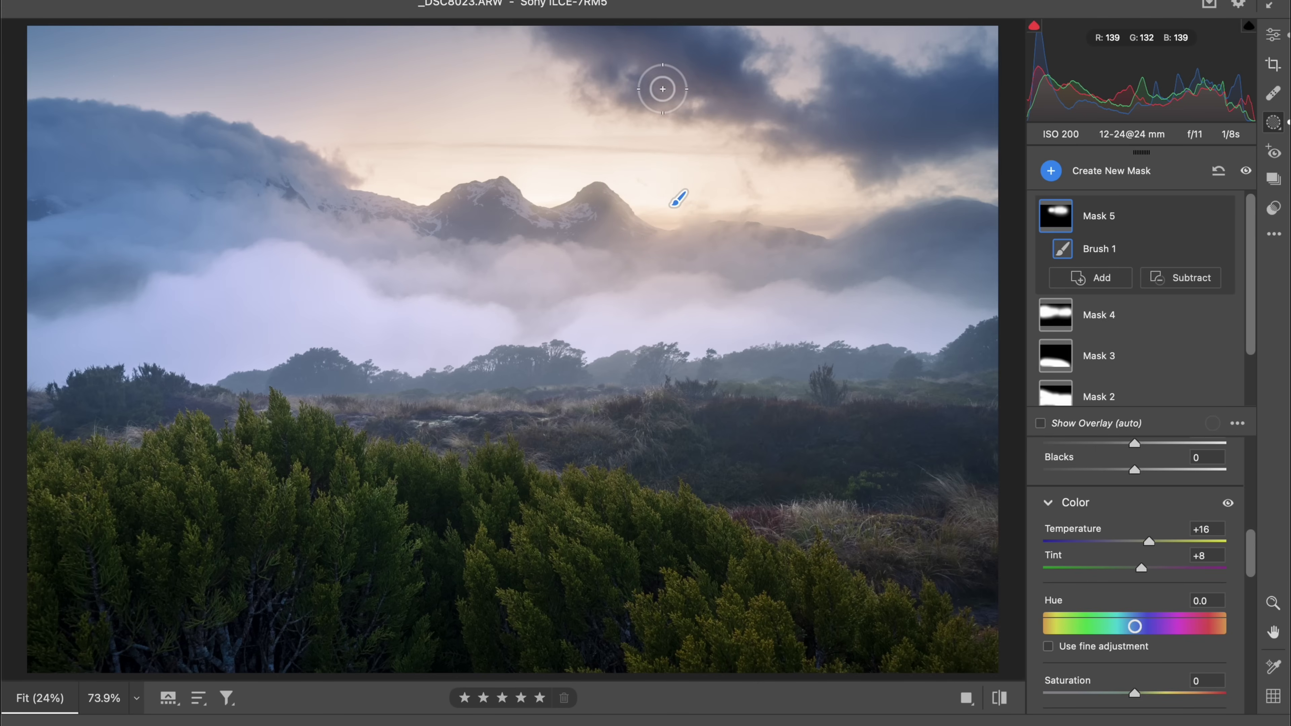
mouse_move(633, 71)
mouse_down()
mouse_move(614, 73)
mouse_move(756, 116)
mouse_move(763, 137)
mouse_up()
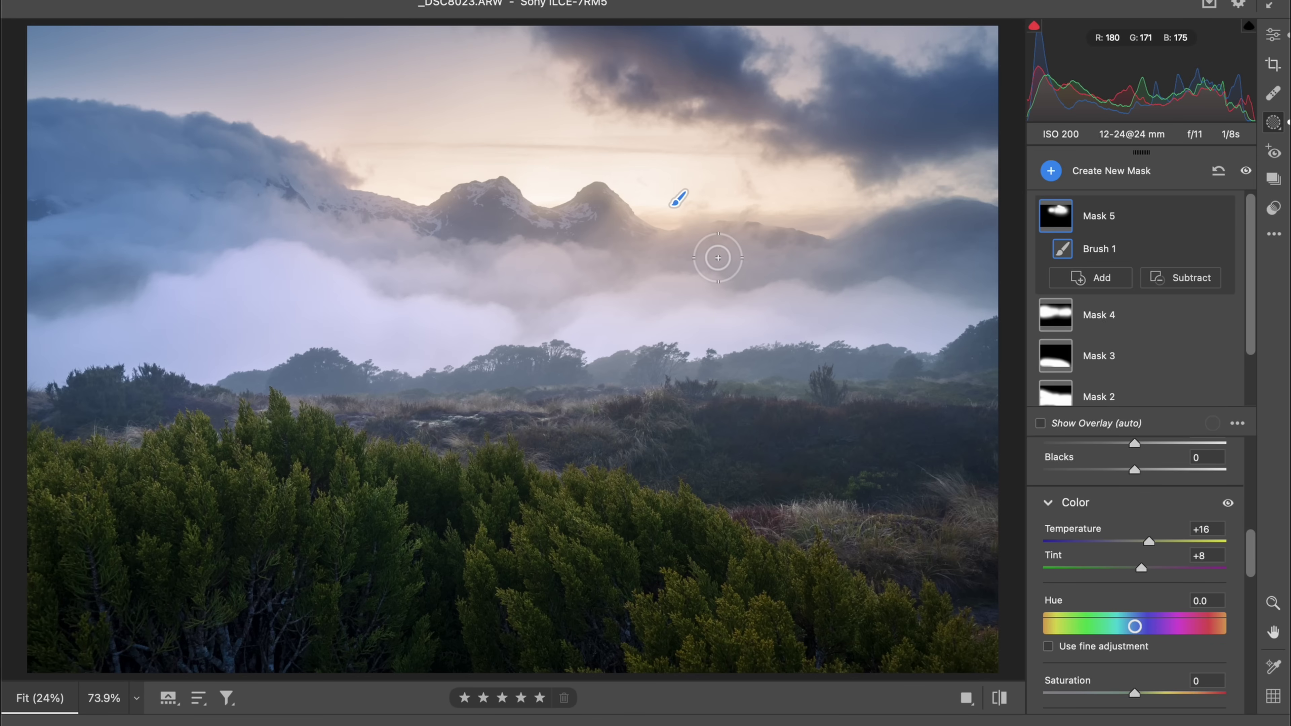
Create a sixth brush mask with Exposure +0.20, Temperature +8 and Dehaze -17, and paint the glow beside the right-hand peak.
key(k)
drag(637, 274, 657, 274)
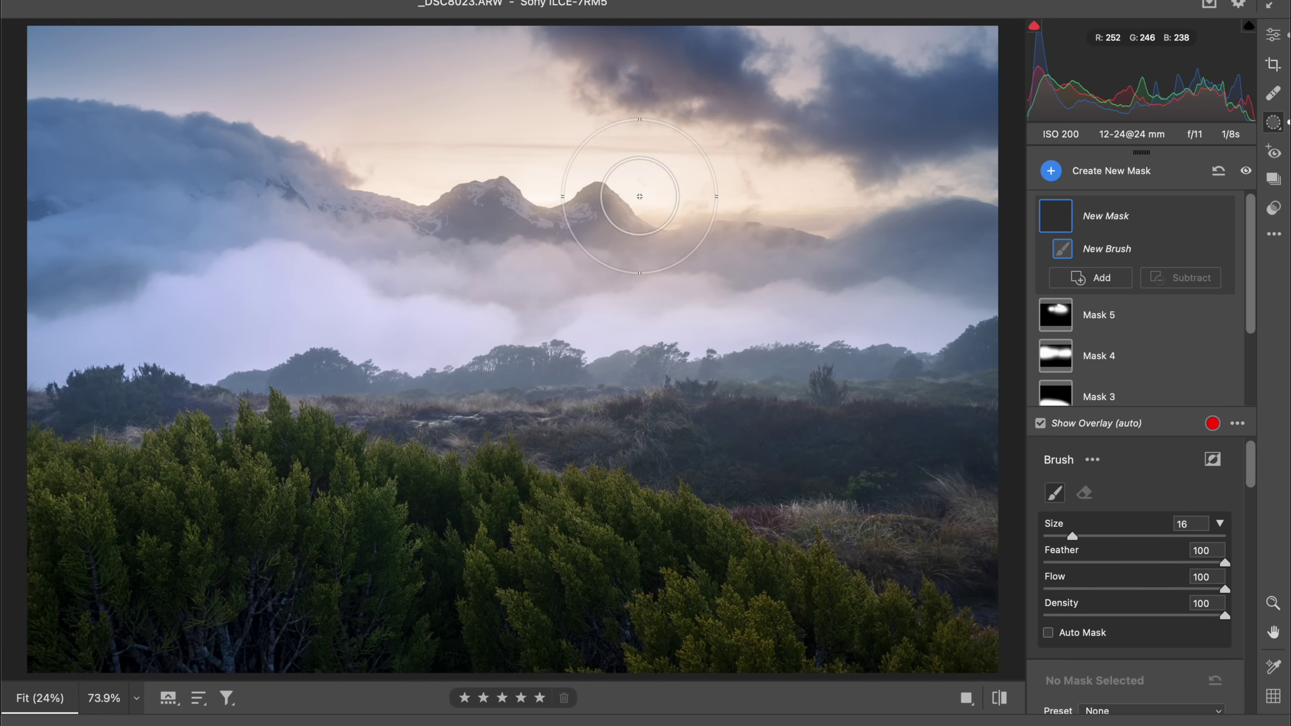
scroll(1136, 618, down, 5)
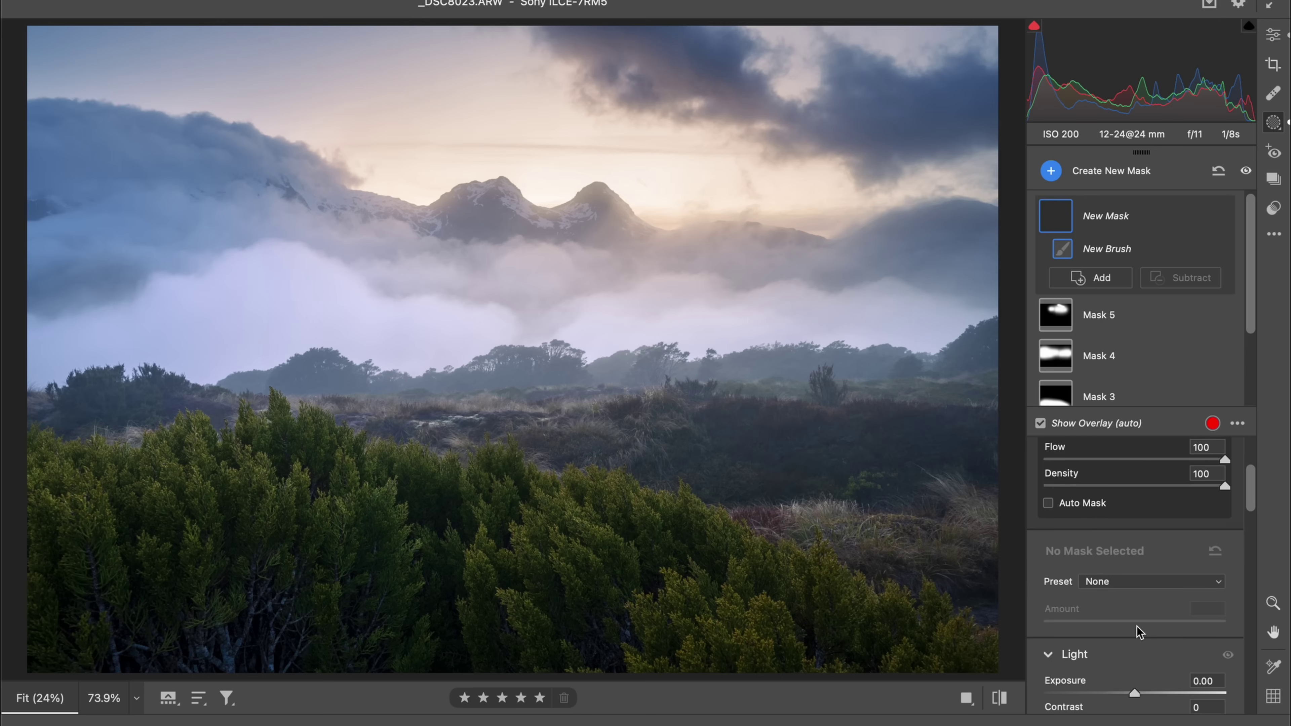
drag(1135, 565, 1139, 566)
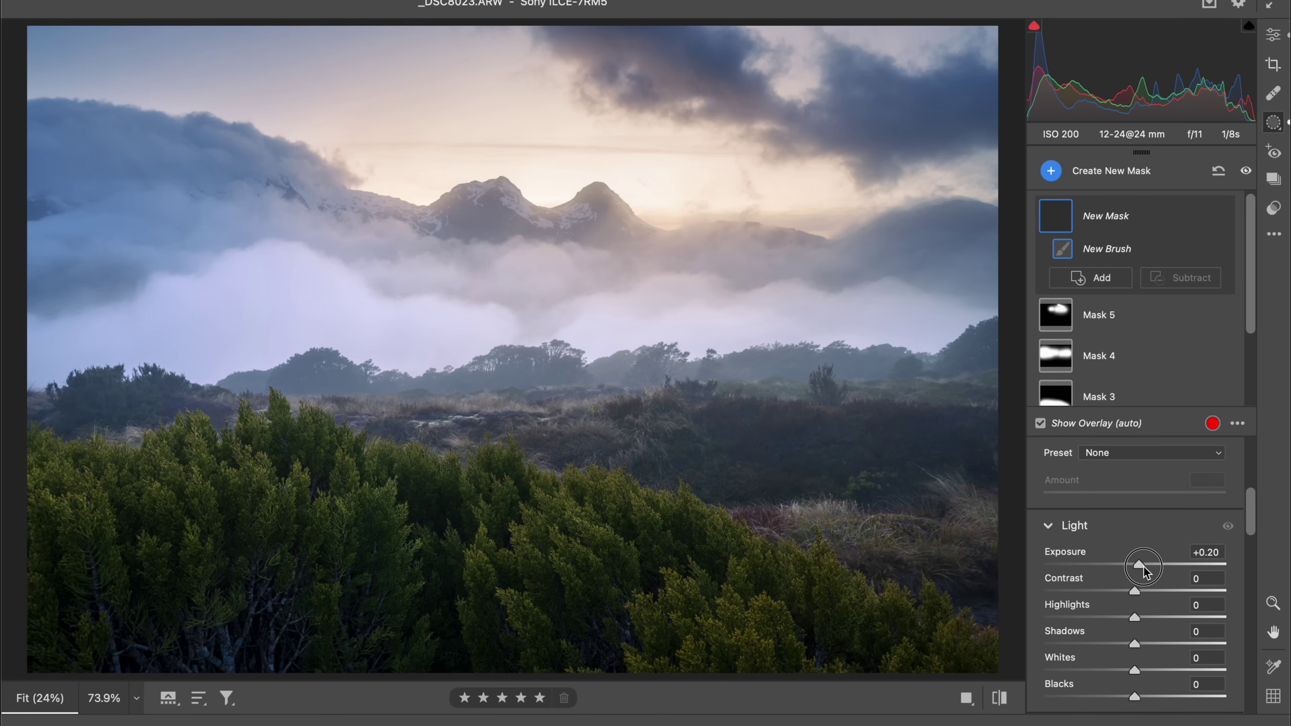
scroll(1145, 565, down, 5)
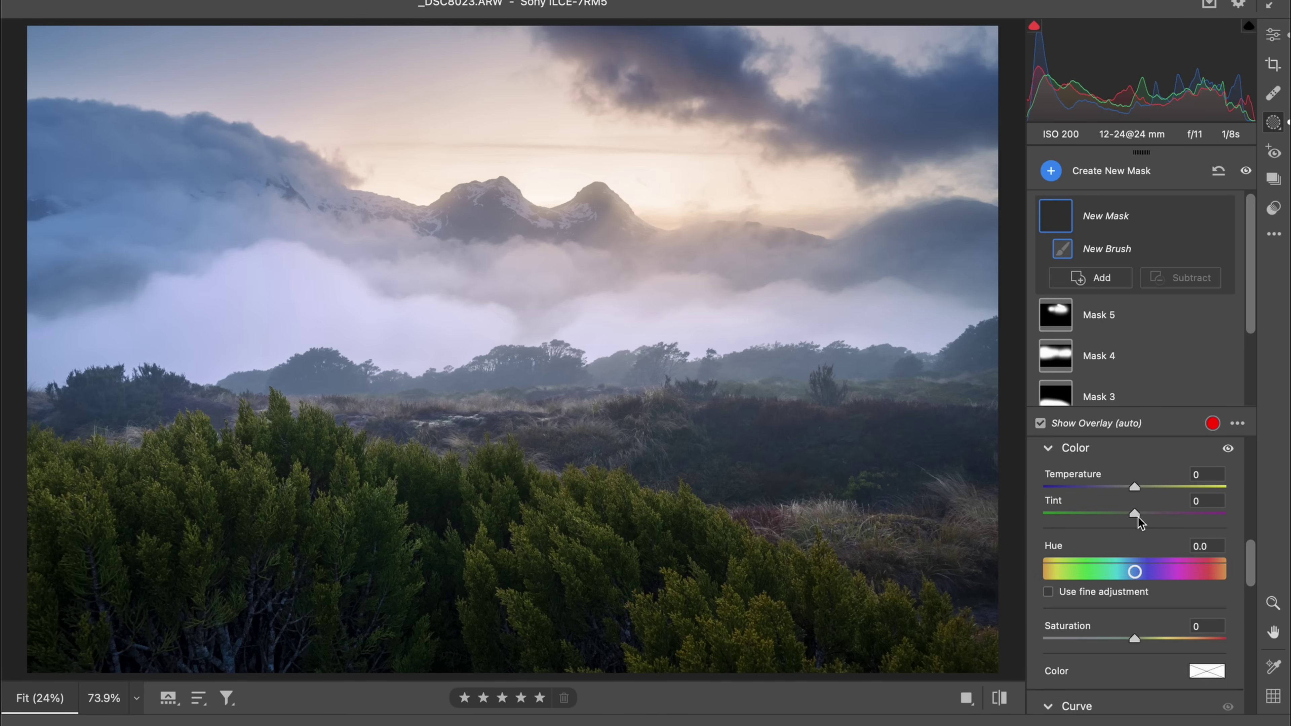
scroll(1141, 492, down, 10)
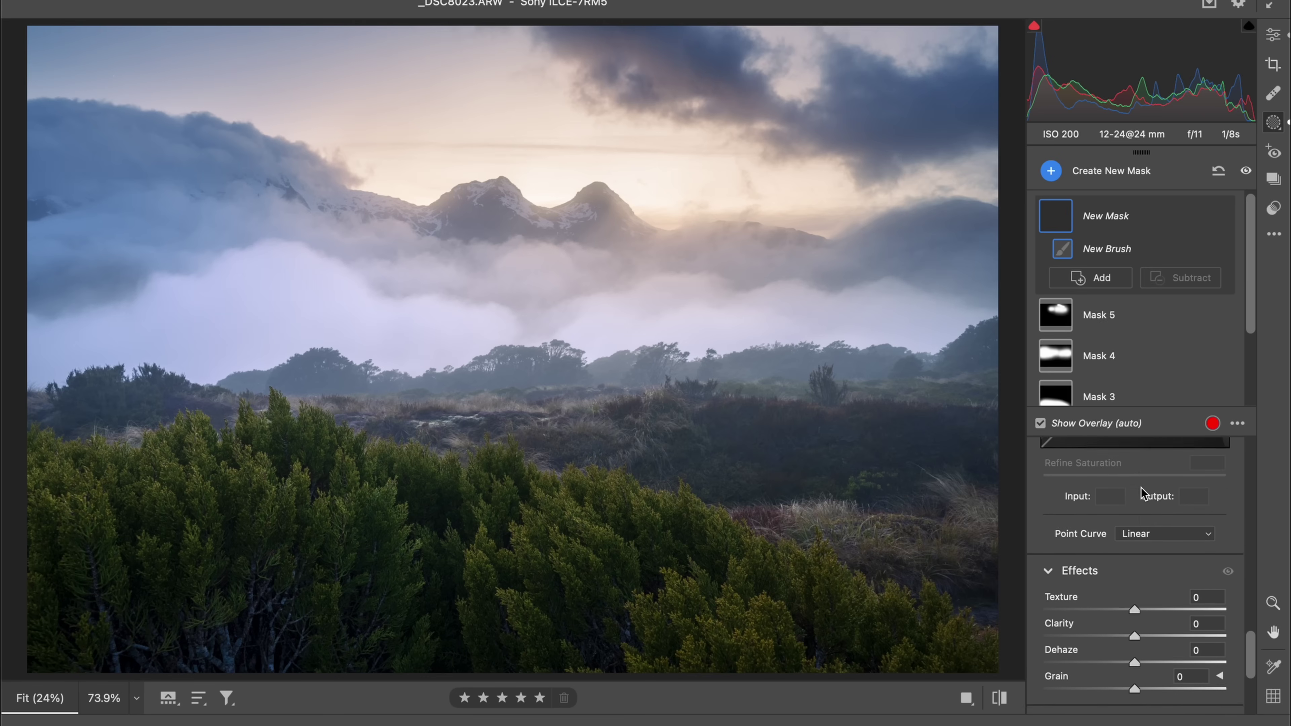
drag(1125, 523, 1120, 522)
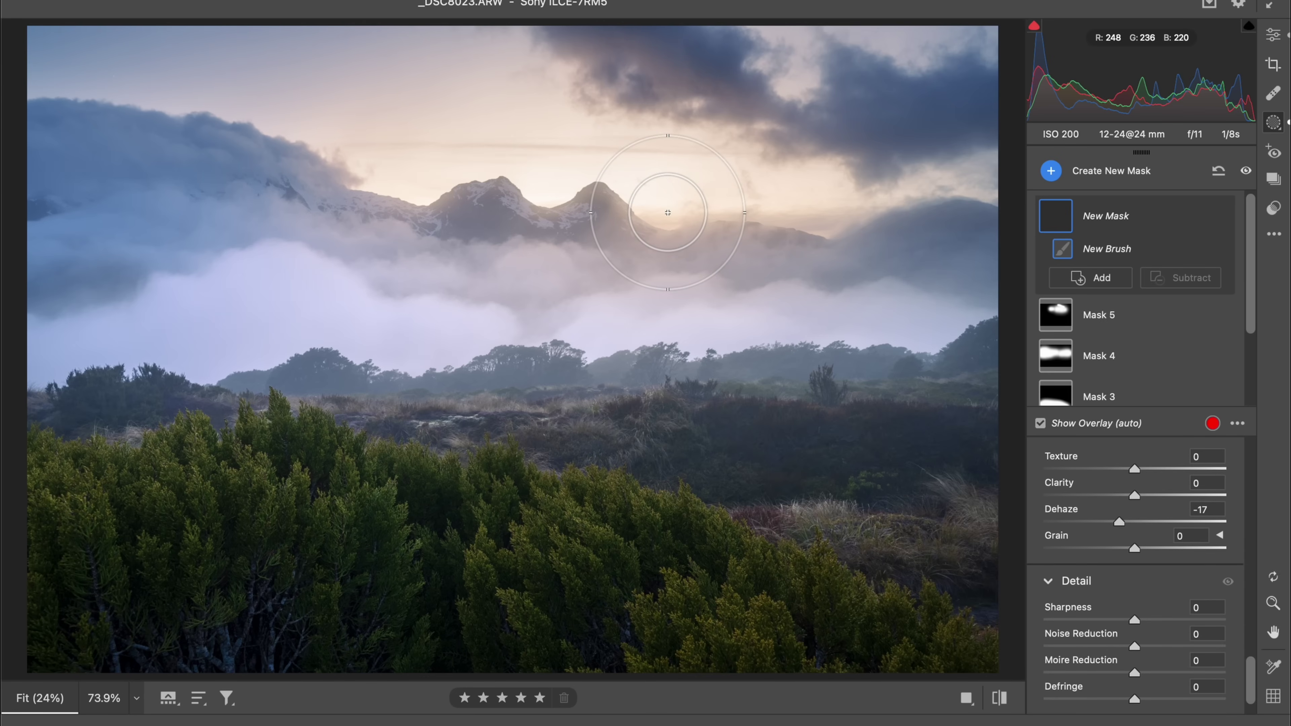
click(665, 211)
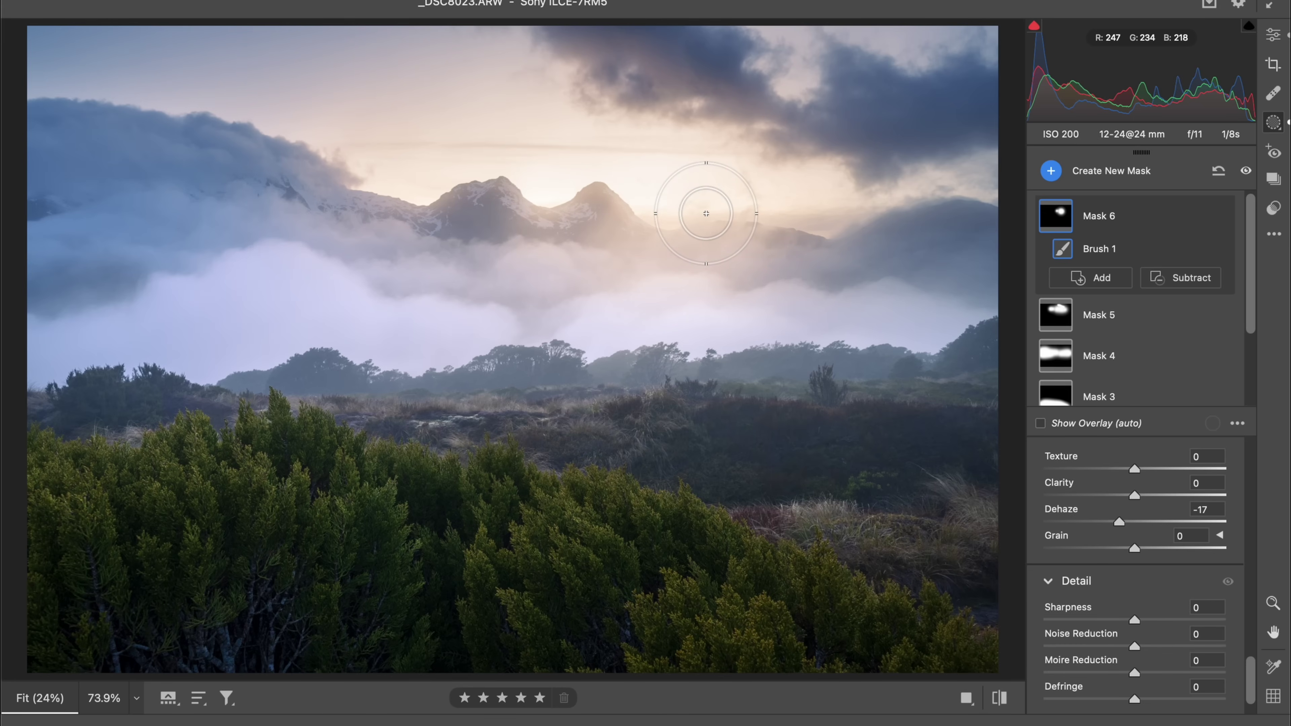
Set the glow mask's Dehaze to -10 and Exposure to +0.35, and extend it over the distant ridge right of the peaks.
mouse_move(1118, 524)
mouse_down()
mouse_move(1101, 527)
mouse_move(1135, 522)
mouse_move(1109, 520)
mouse_move(1124, 520)
mouse_up()
scroll(1121, 518, up, 10)
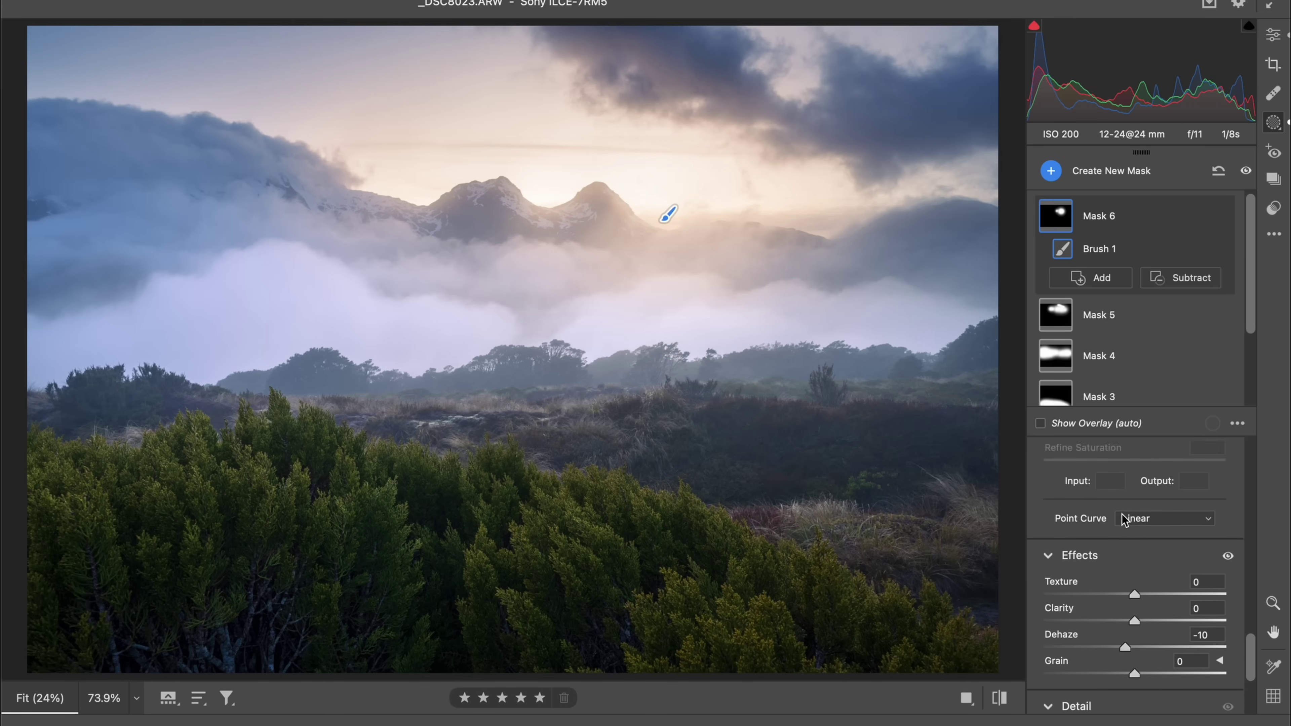
scroll(1122, 518, up, 8)
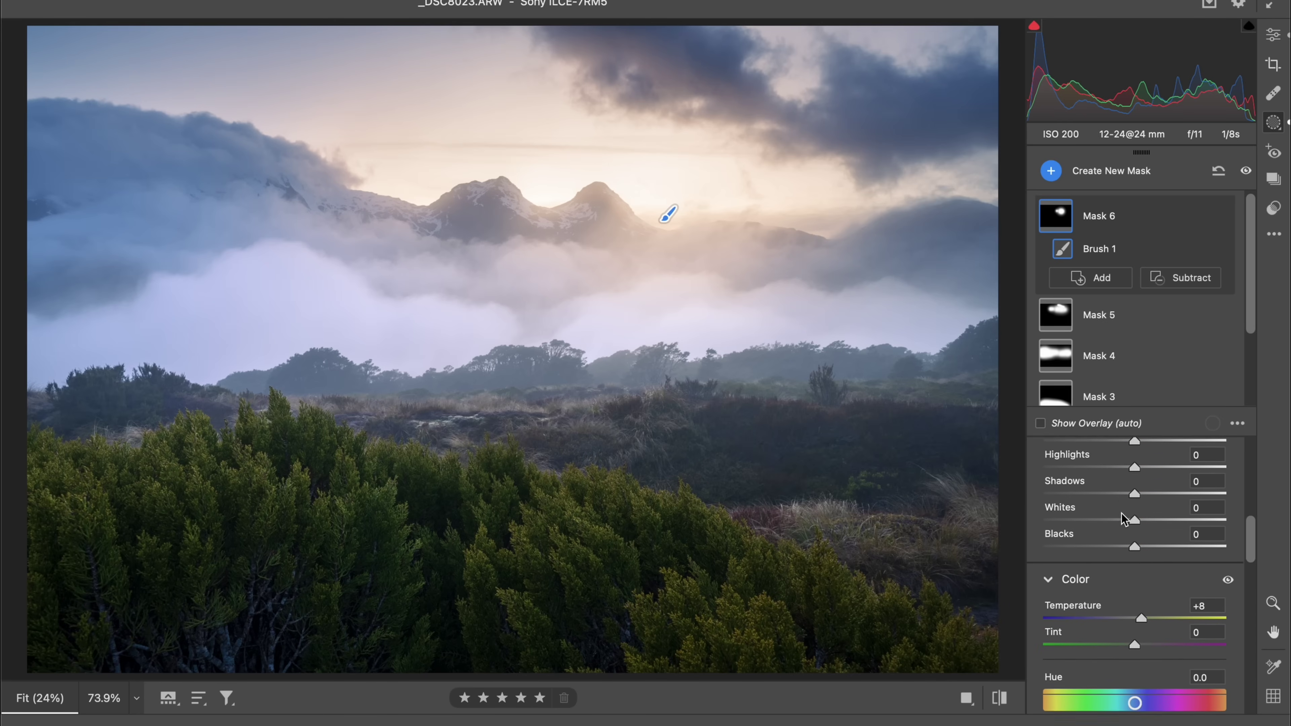
drag(1142, 535, 1144, 538)
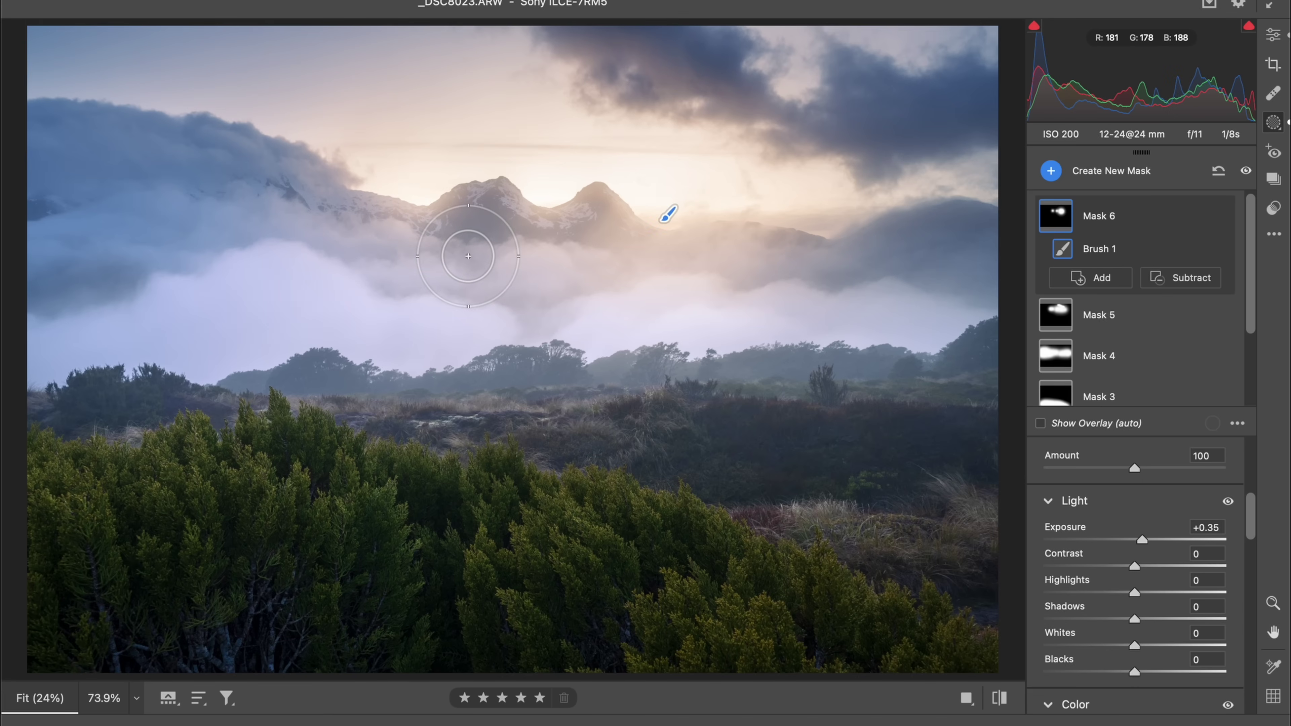
mouse_move(783, 249)
mouse_down()
mouse_move(769, 223)
mouse_move(783, 203)
mouse_up()
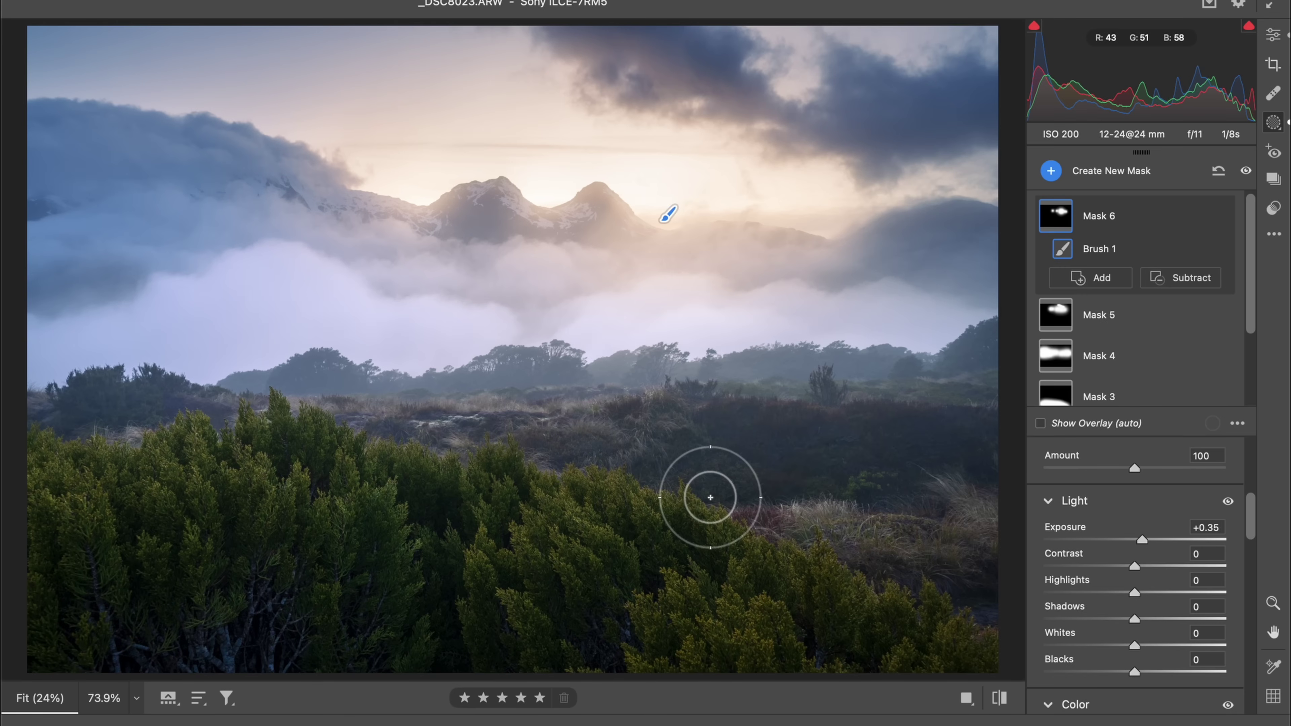
Start a seventh brush mask with its curve raised to output 194 at input 176 and a shadow point at input 60, output 64.
key(k)
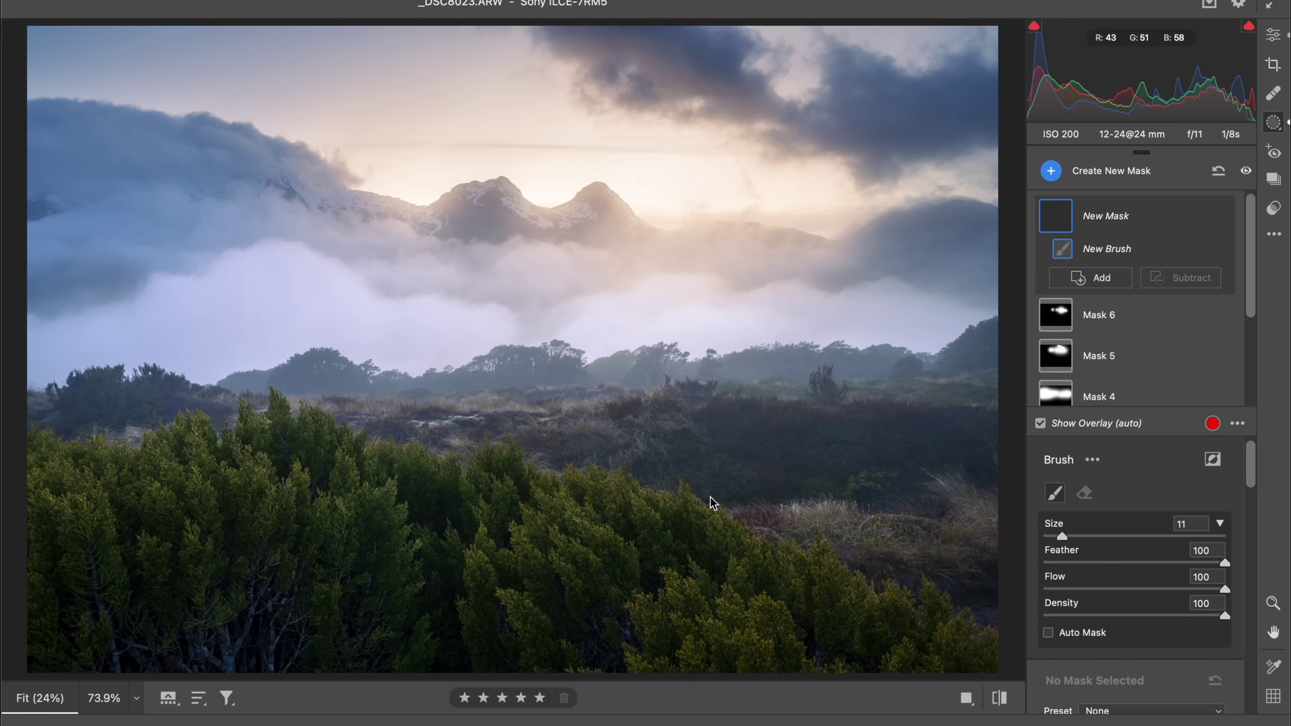
scroll(1126, 567, down, 10)
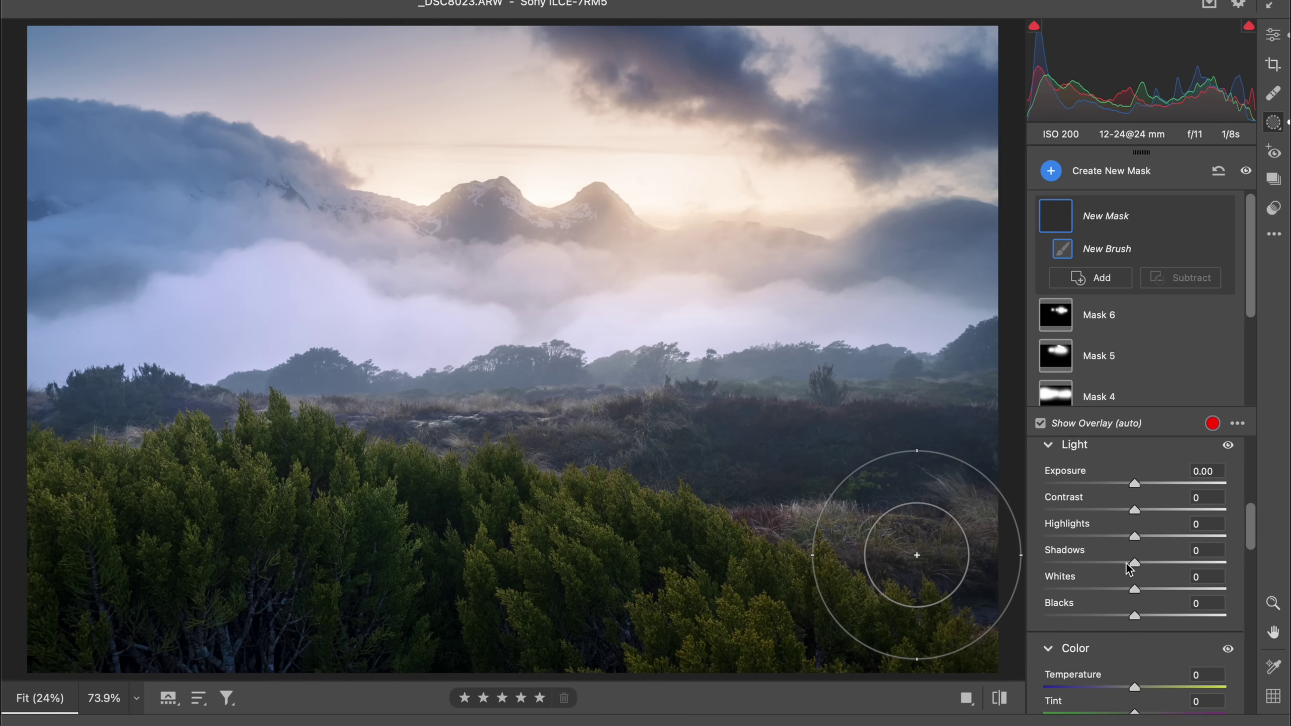
scroll(1188, 590, down, 5)
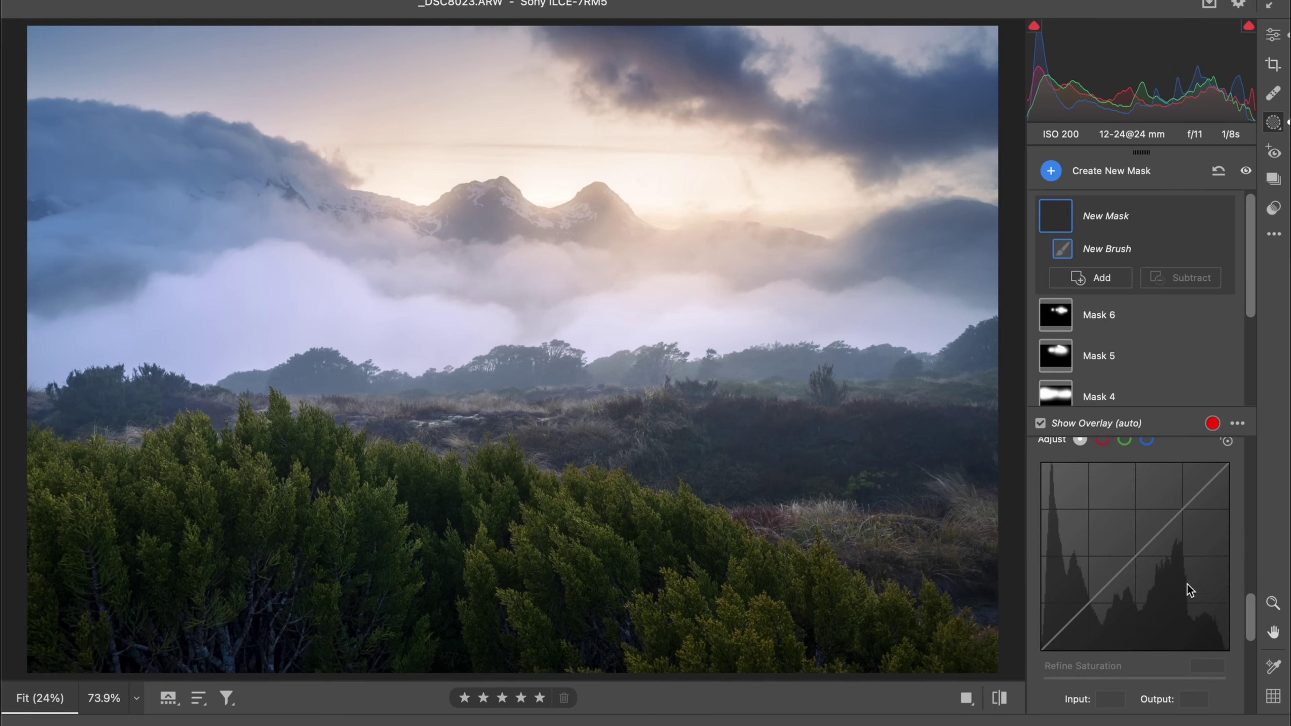
drag(1172, 496, 1170, 488)
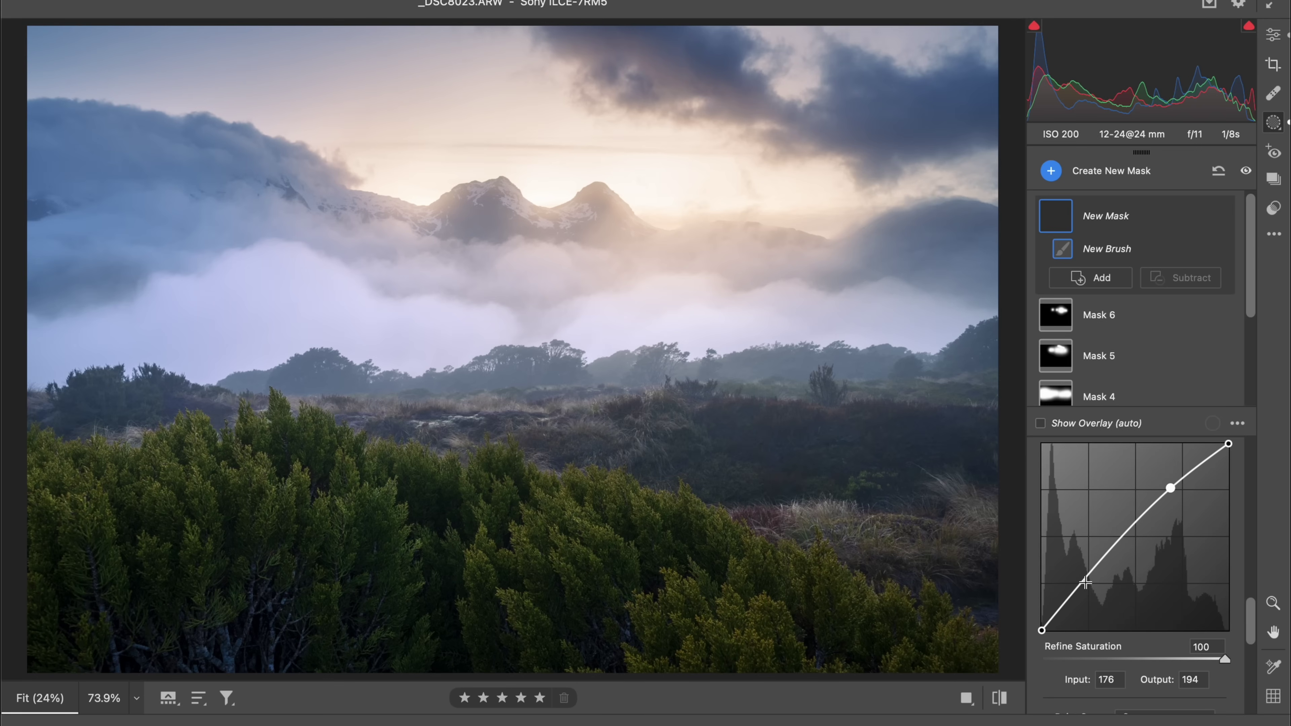
click(1086, 582)
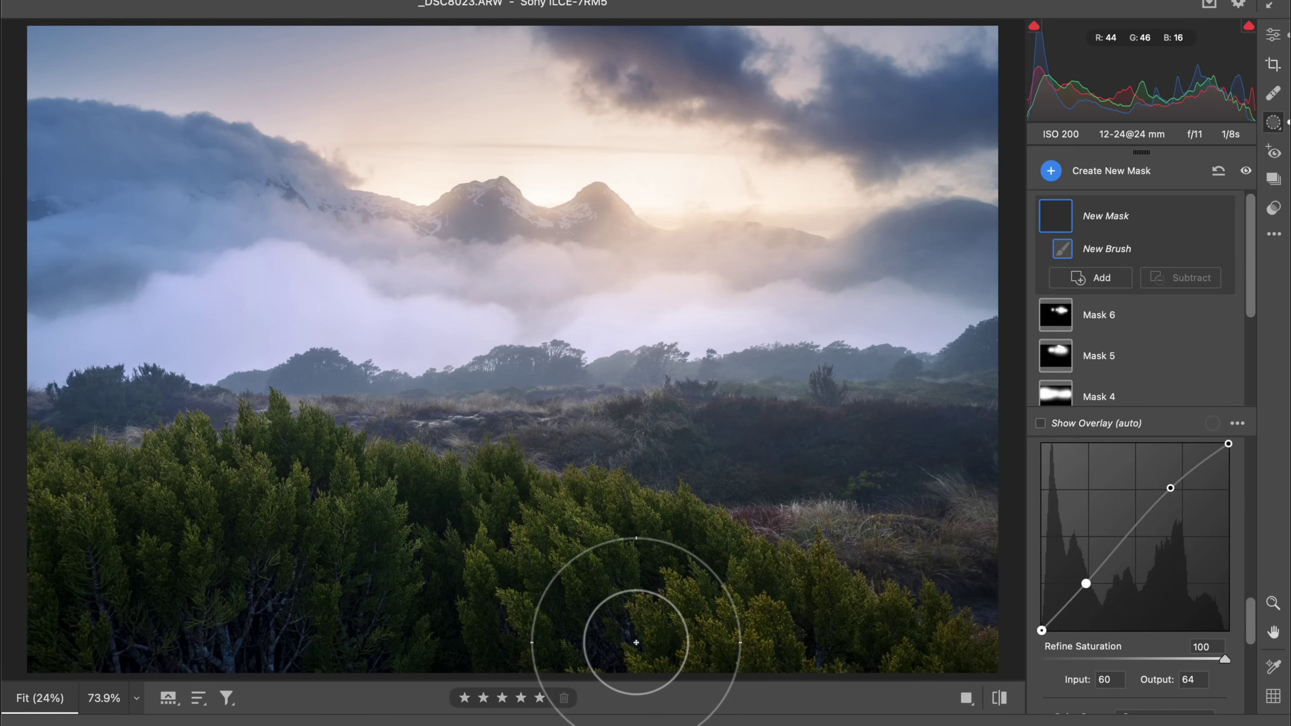
Paint the seventh mask over the foreground bushes, move its shadow curve point to input 63, output 58, and slightly raise the highlight point.
drag(580, 621, 935, 707)
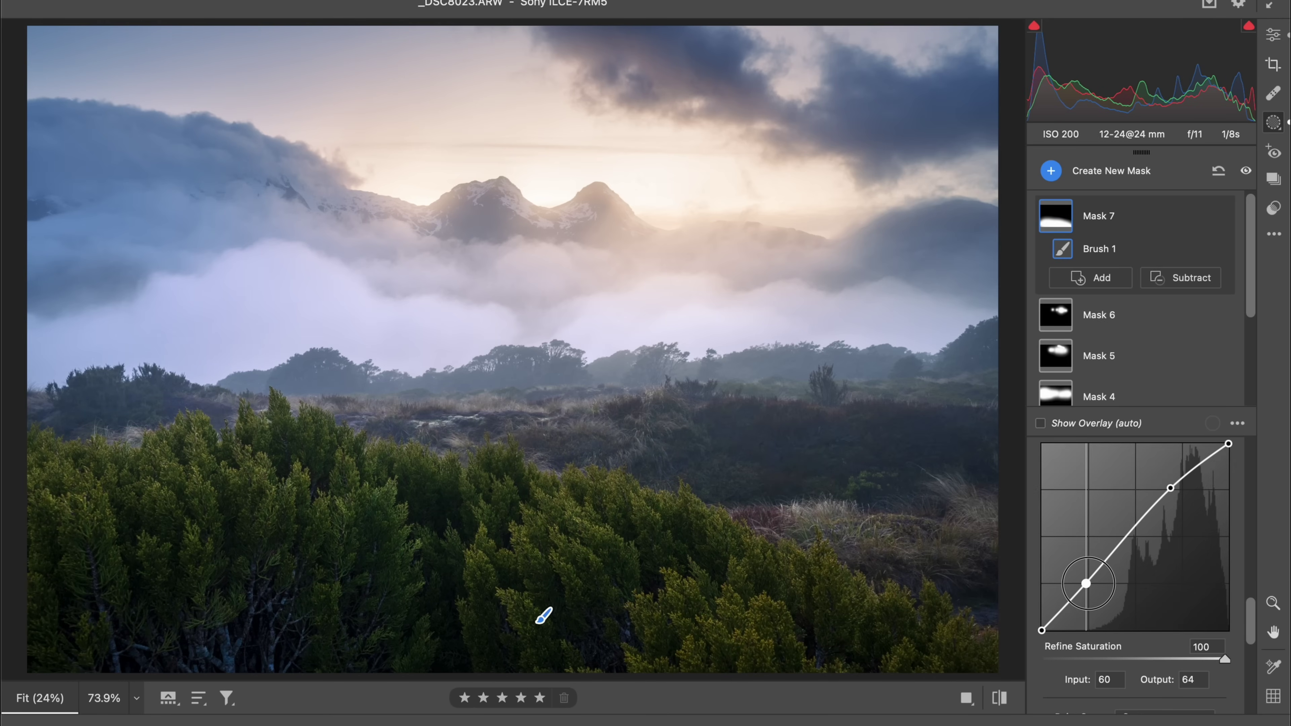
drag(1086, 584, 1088, 588)
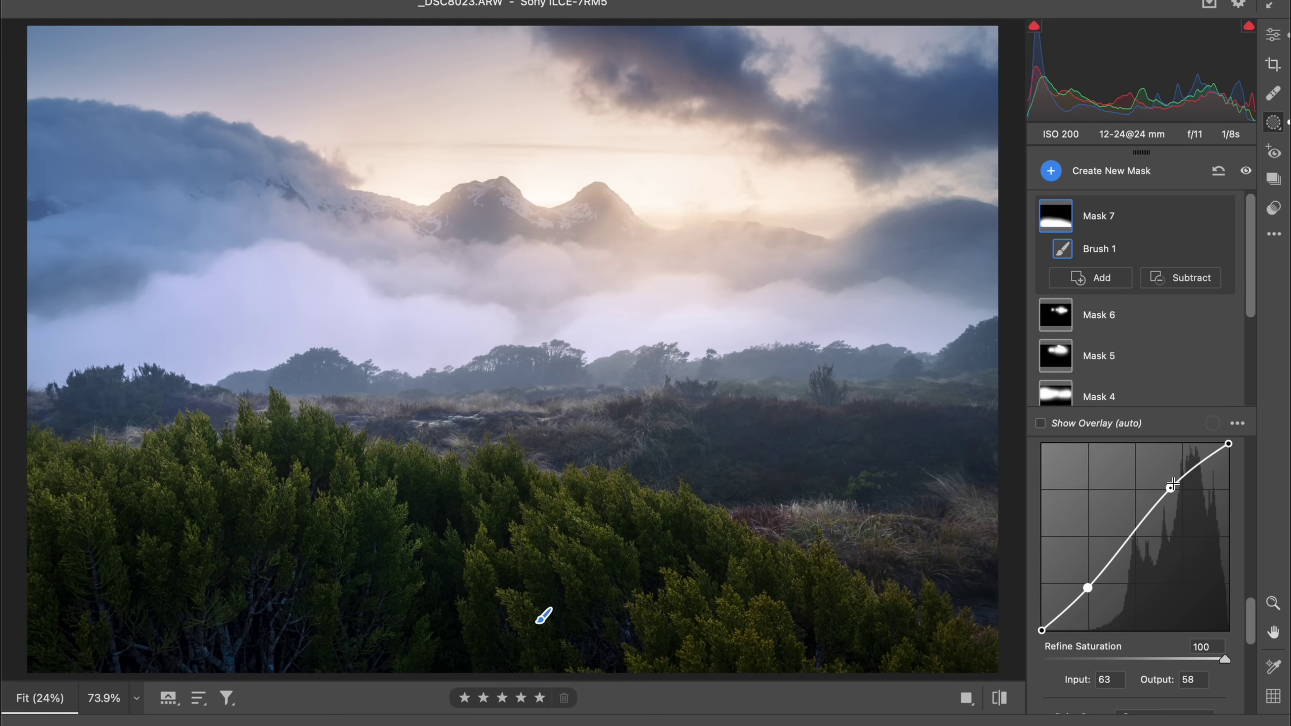
drag(1169, 488, 1170, 487)
Cycle through the before and after views to compare the original photo with the current edit.
click(1274, 36)
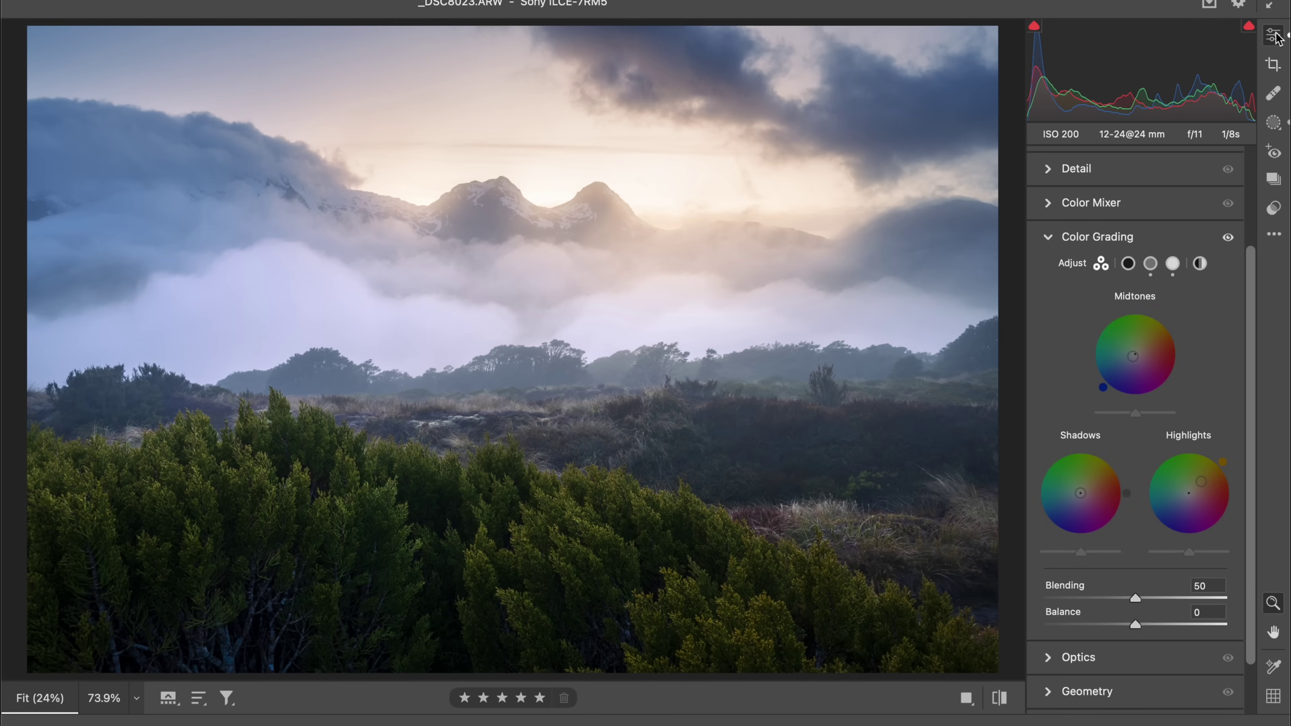
key(q)
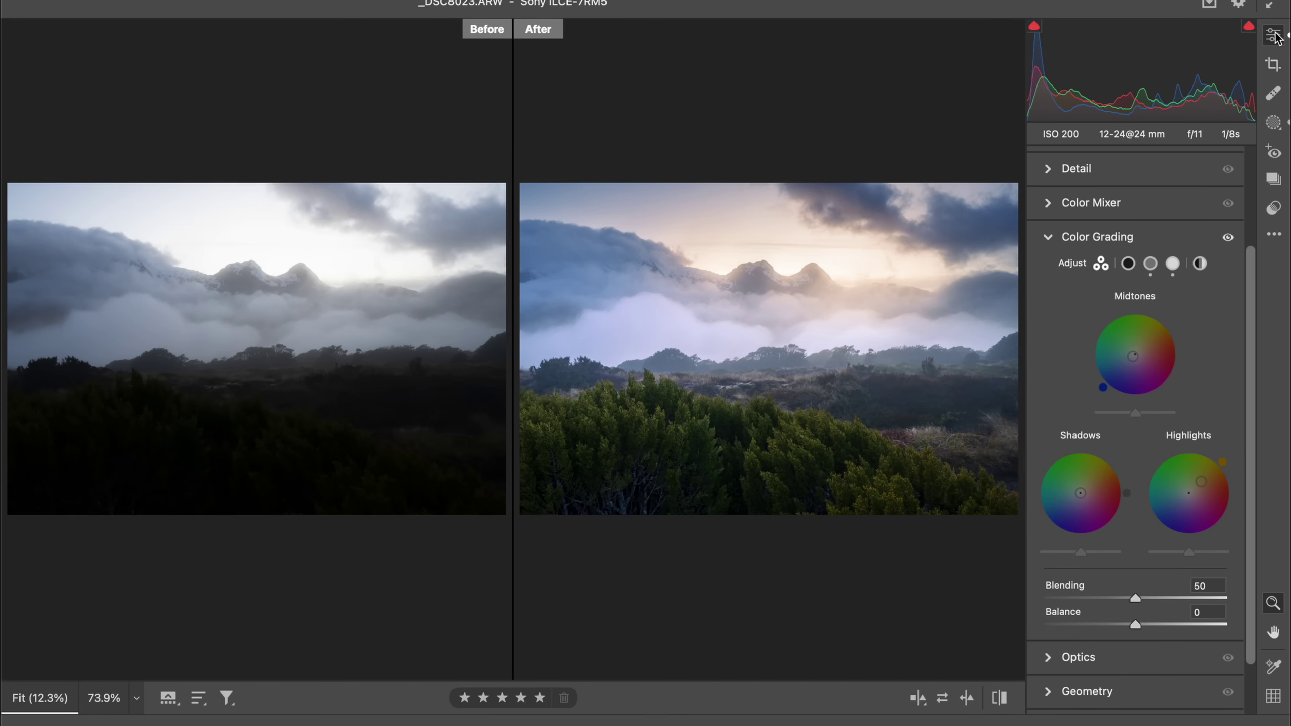
key(q)
key(q)
key(q)
key(q)
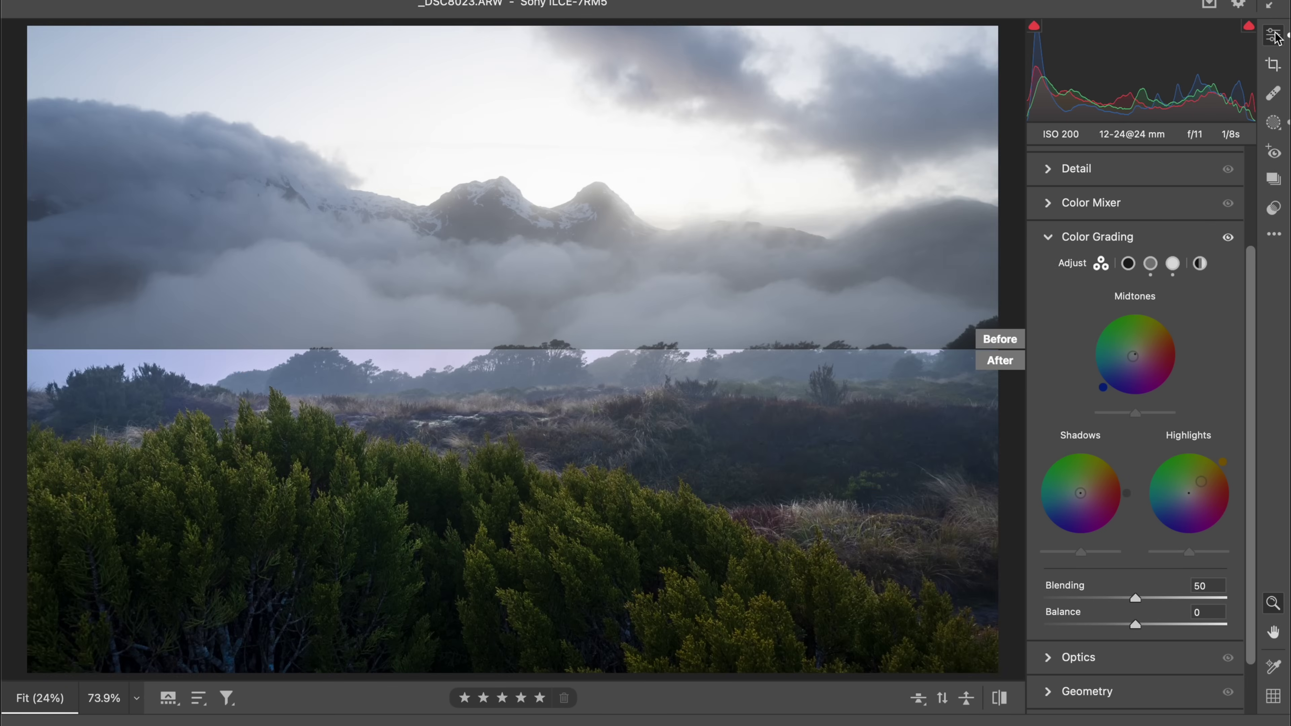
key(k)
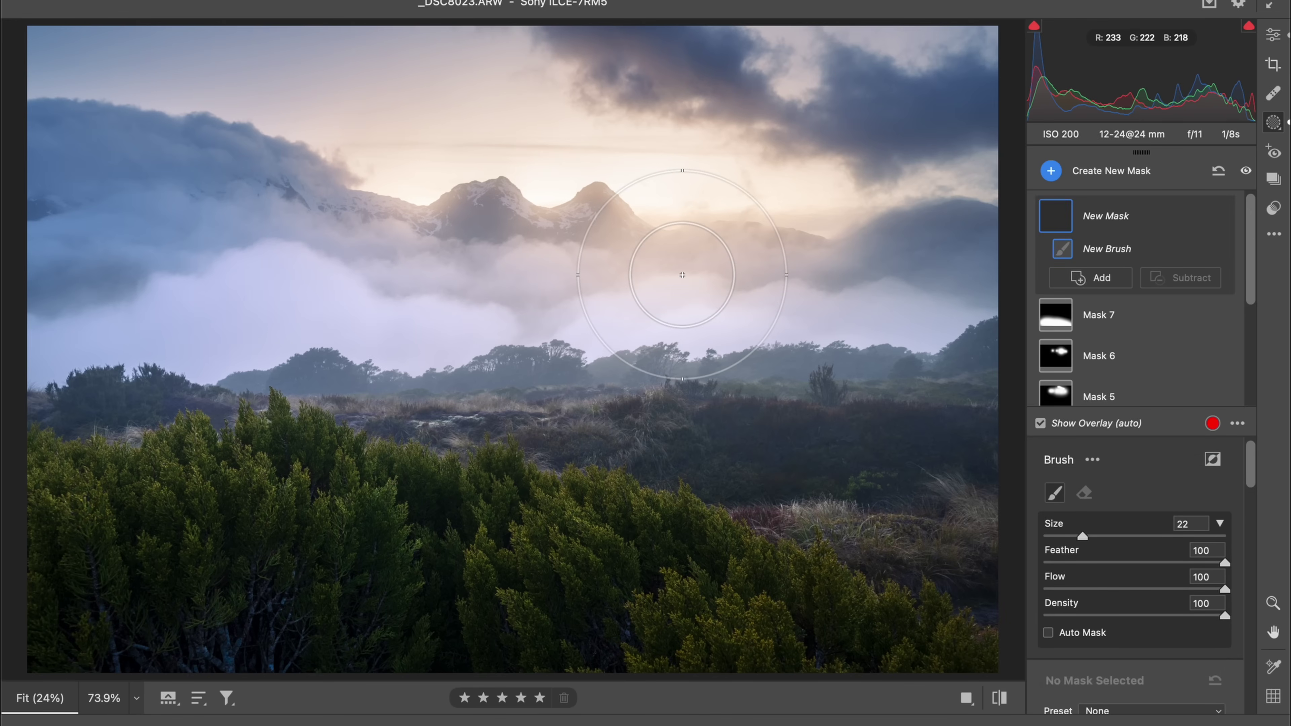
key(q)
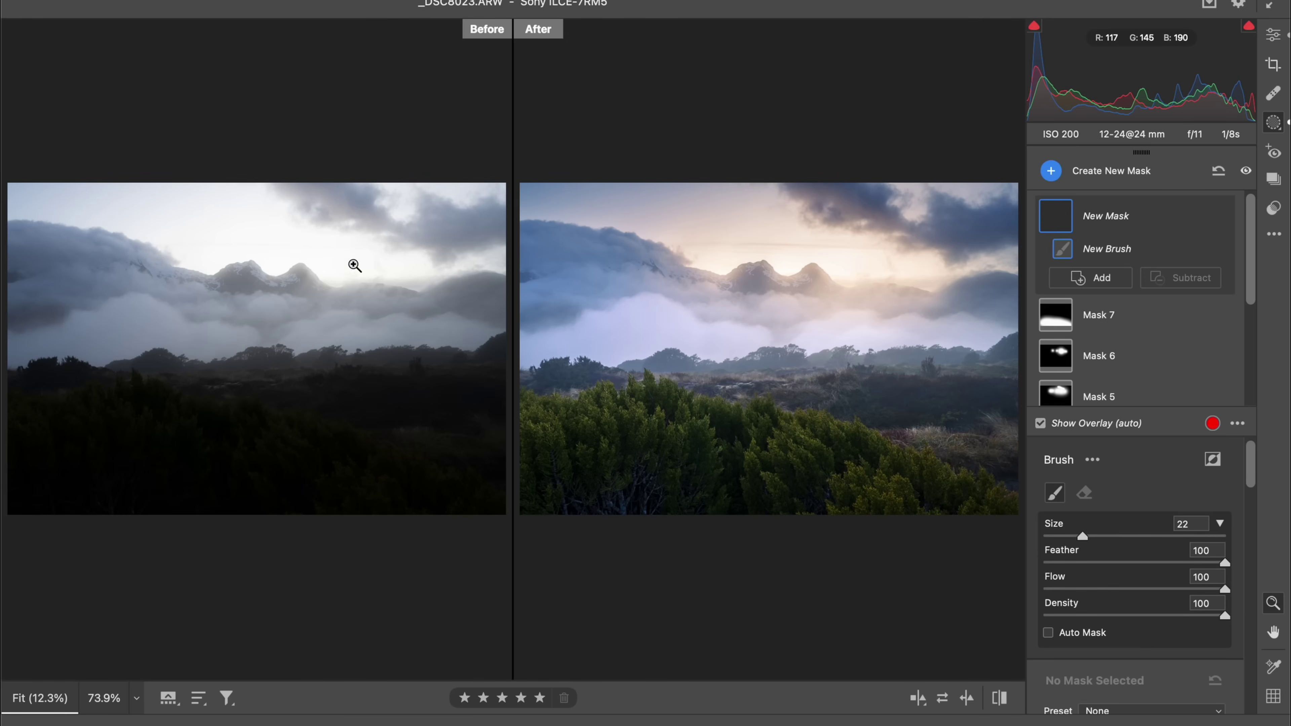
key(q)
key(q)
key(q)
key(q)
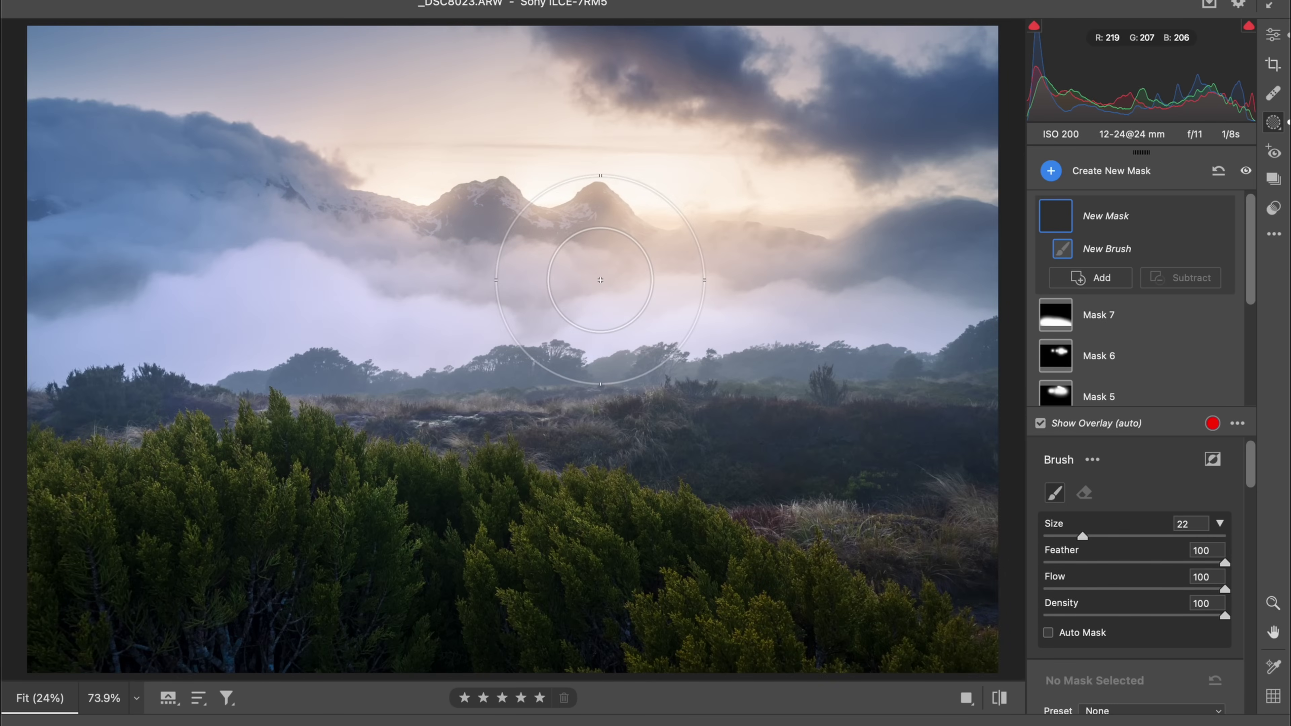
Paint an eighth brush mask with Saturation -10 over the upper-left sky and cloud, using a size 32 brush.
key(bracketright)
key(bracketright)
key(bracketright)
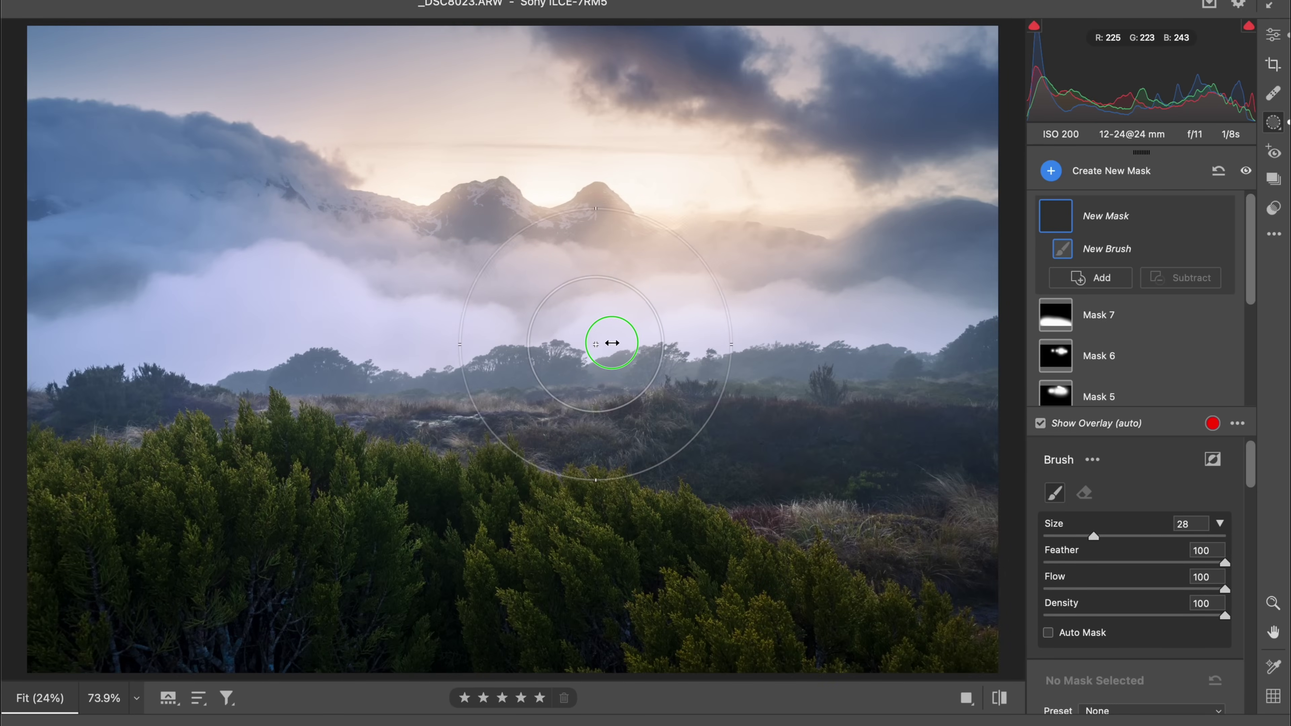
scroll(1081, 623, down, 1)
scroll(1083, 600, down, 10)
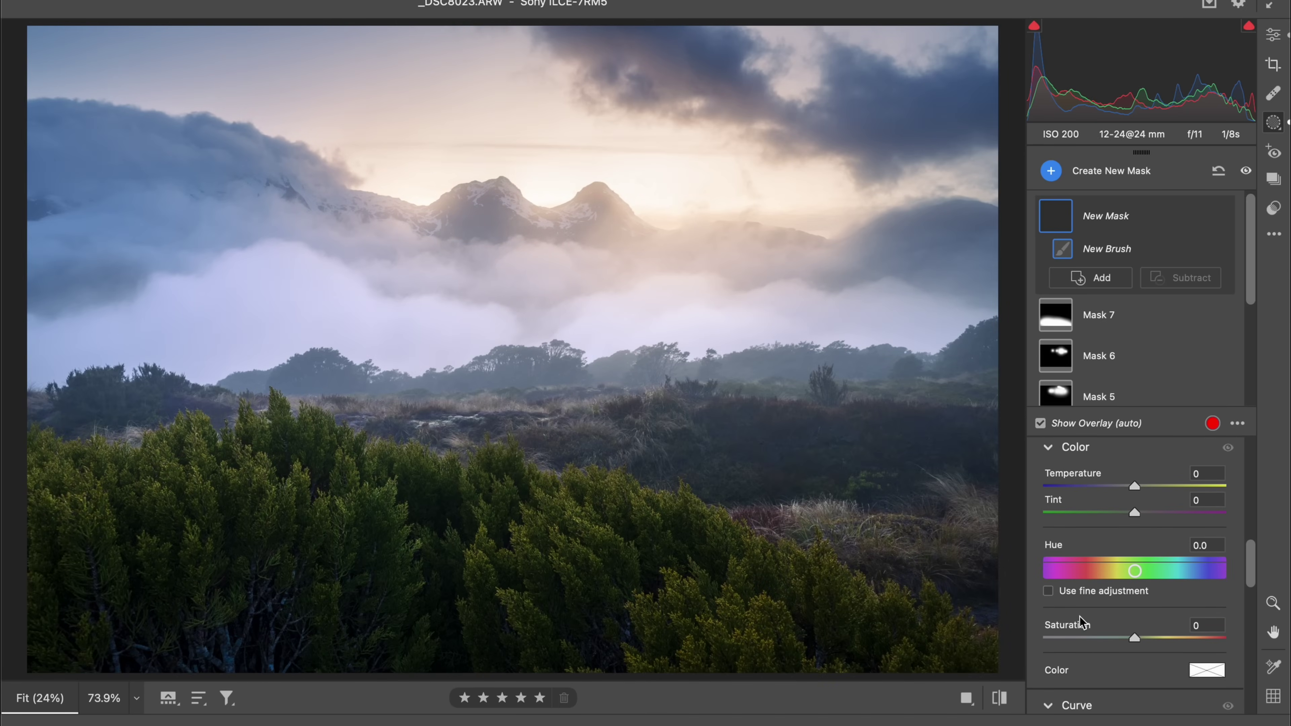
scroll(1143, 489, down, 3)
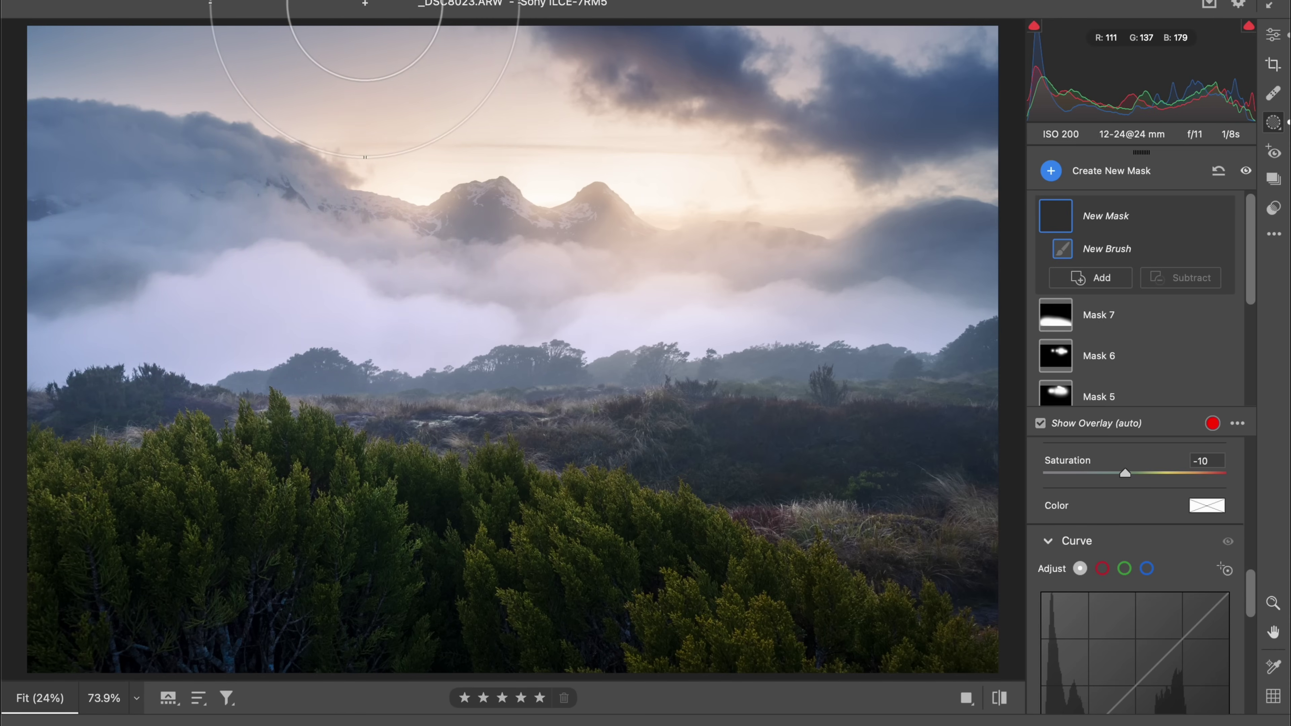
drag(365, 3, 18, 176)
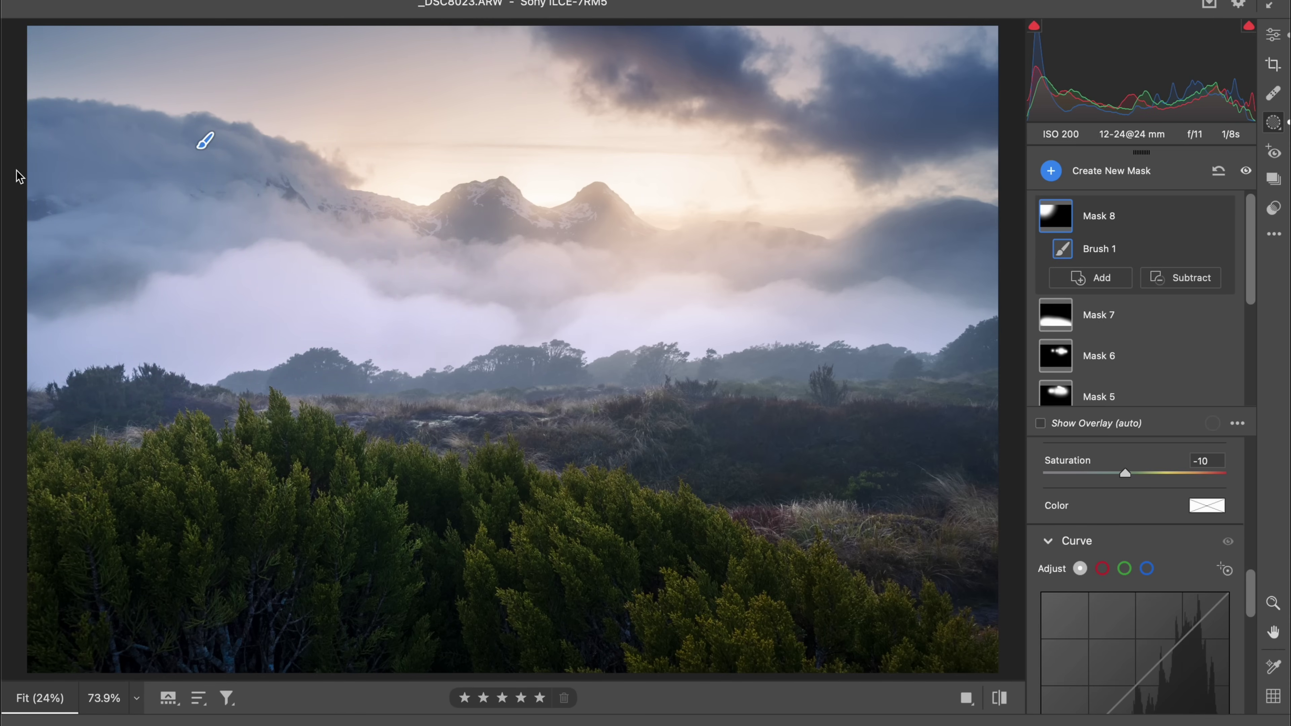
Create a ninth brush mask with Exposure -0.35 and paint it across the top edge of the sky to darken it.
key(z)
scroll(18, 176, down, 5)
key(b)
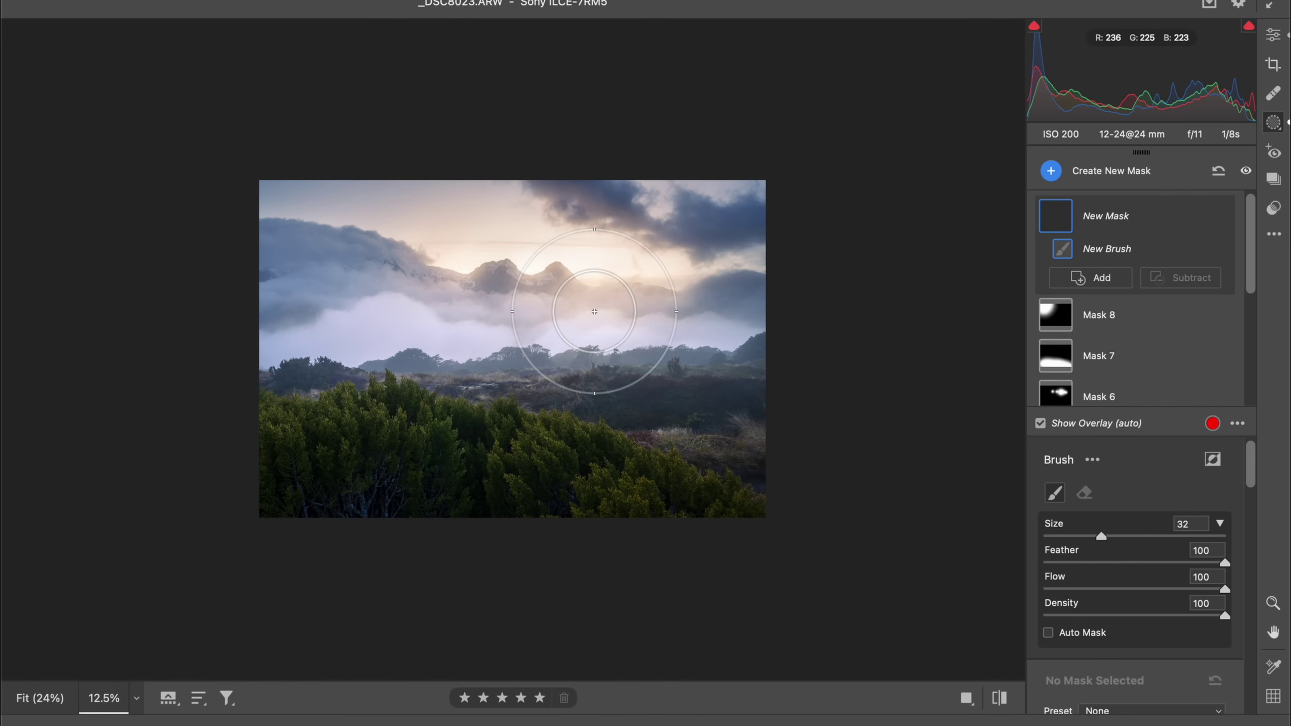
scroll(1119, 600, down, 5)
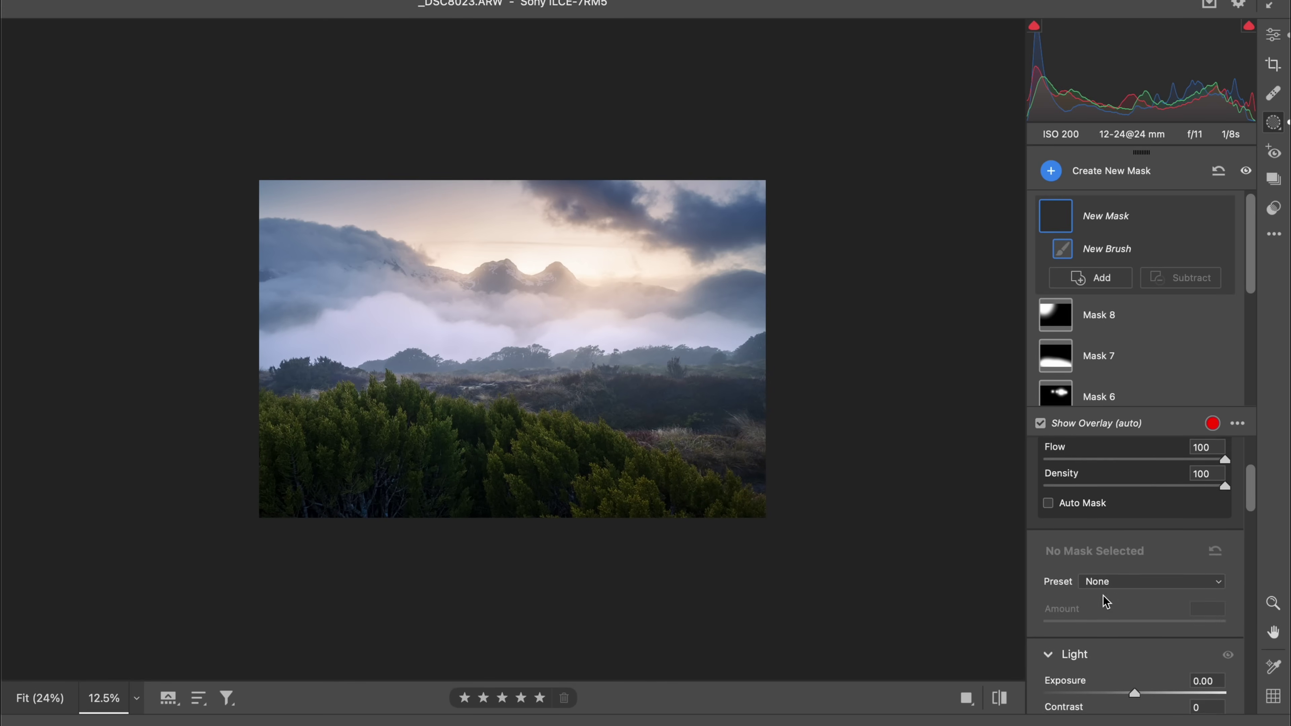
drag(1125, 607, 1127, 607)
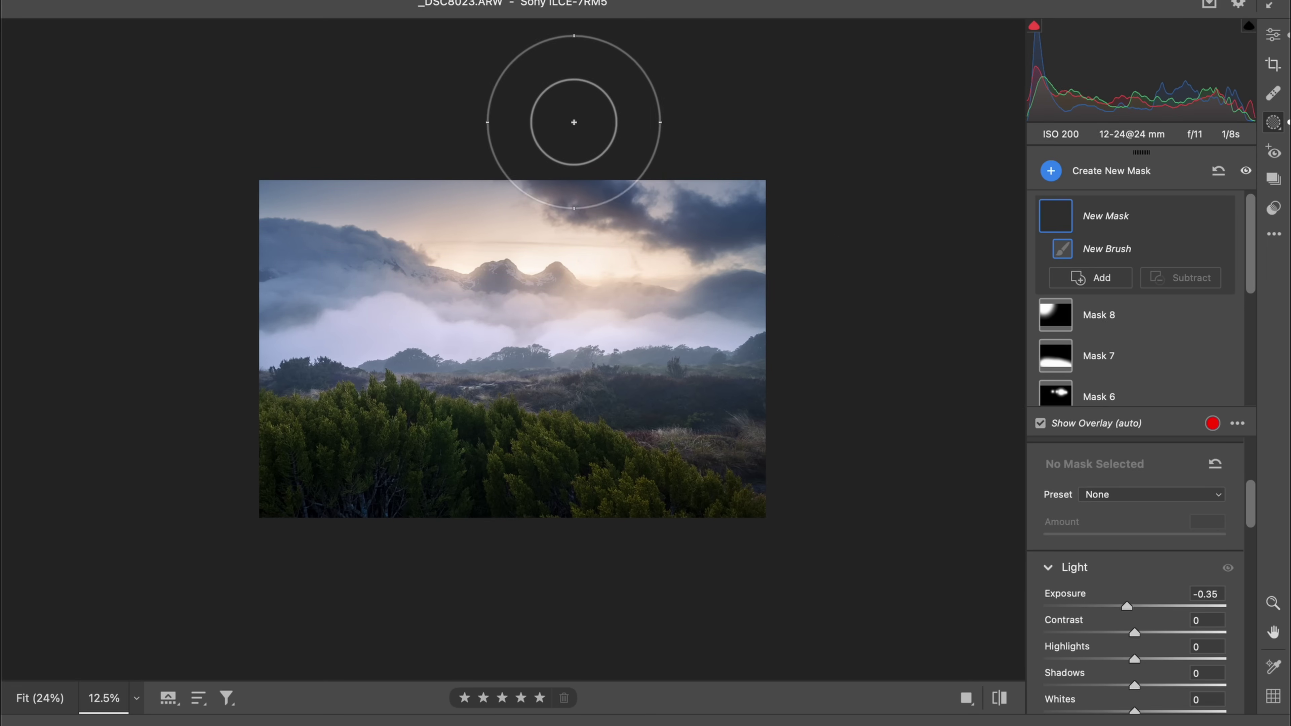
drag(226, 162, 153, 198)
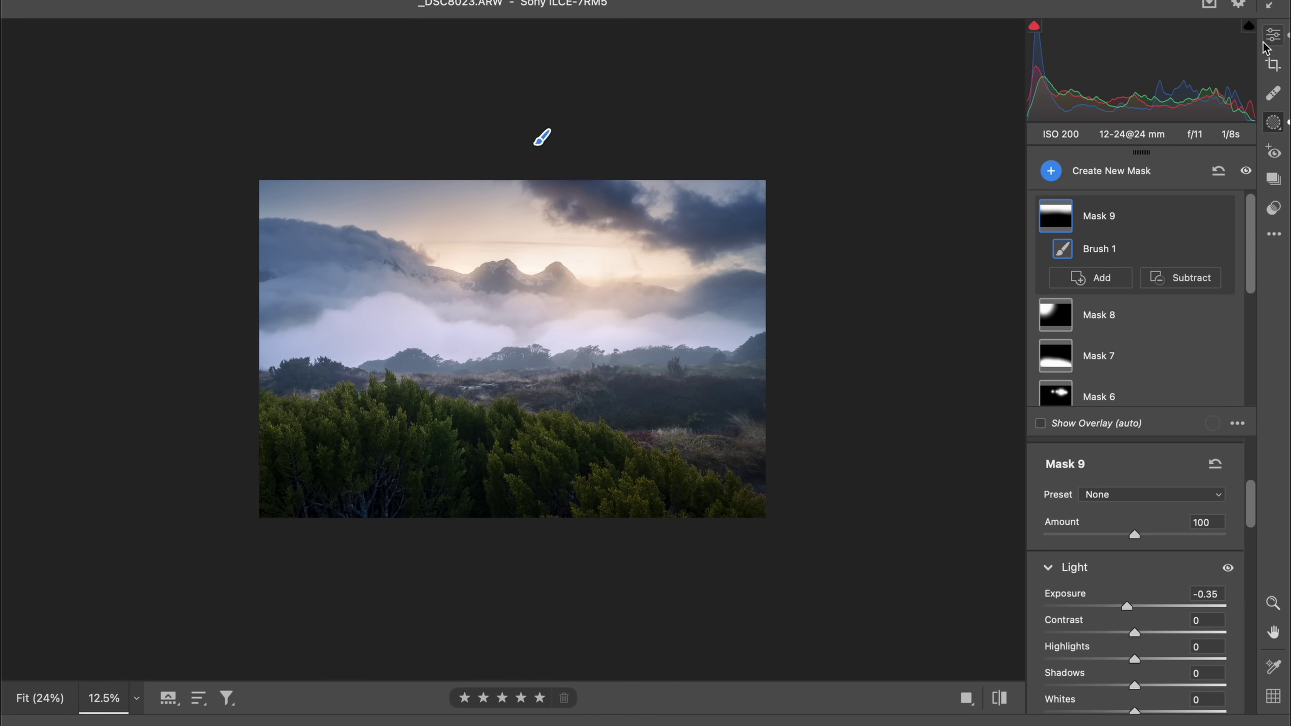
Return to the global edit settings, fit the whole image in view and collapse the Color Grading section.
click(1276, 36)
key(super+0)
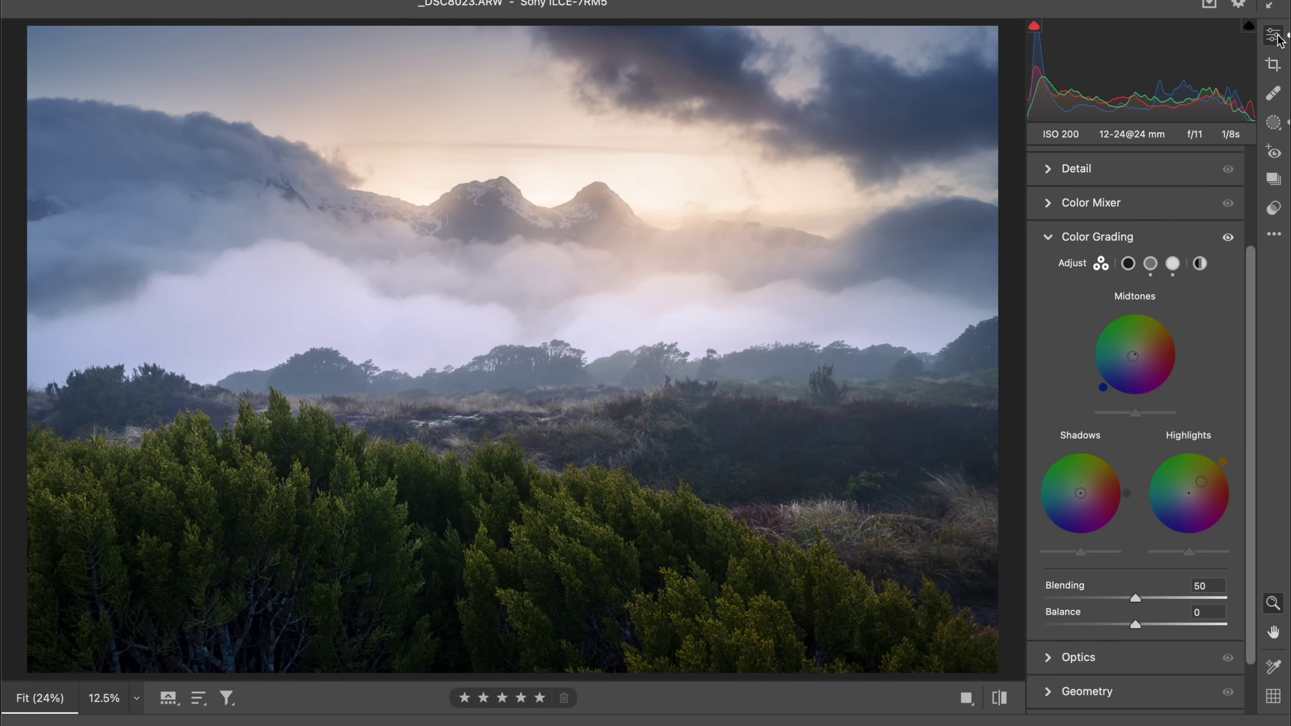
click(1134, 235)
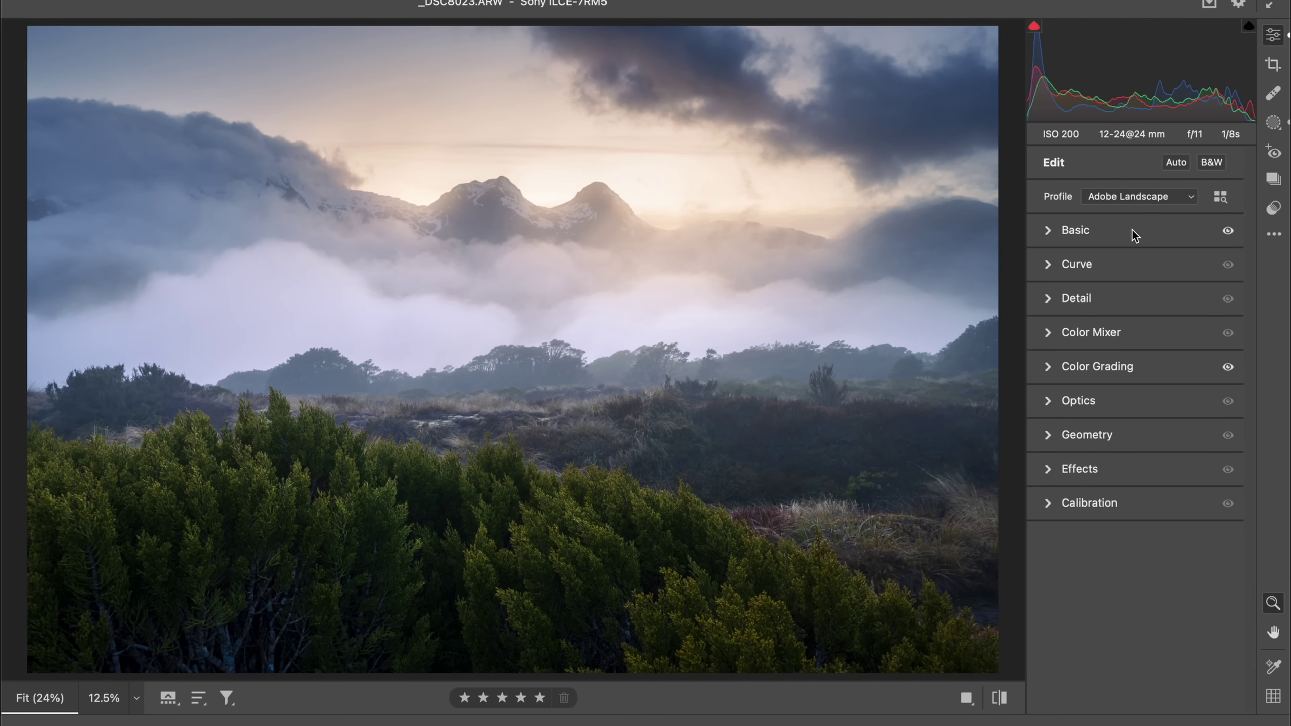